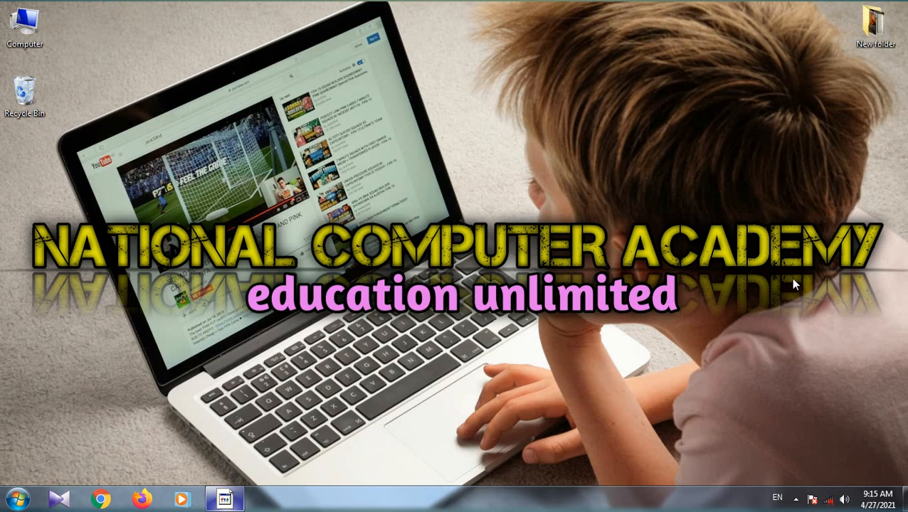
Step: Refresh the desktop
{"action": "left_click", "coordinate": [507, 136]}
{"action": "right_click", "coordinate": [491, 133]}
{"action": "left_click", "coordinate": [541, 174]}
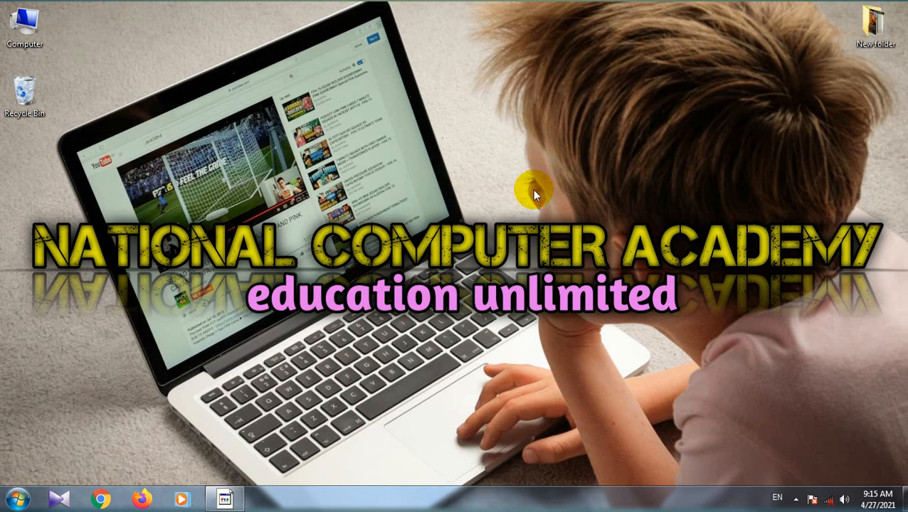
Step: Launch Microsoft Office Word 2007 from the Microsoft Office program group, and close its window
{"action": "left_click", "coordinate": [17, 501]}
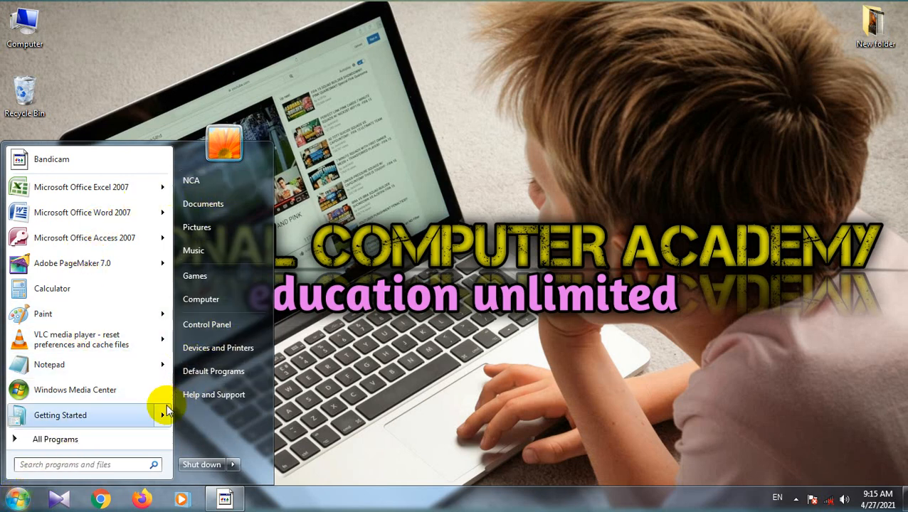
{"action": "left_click", "coordinate": [77, 439]}
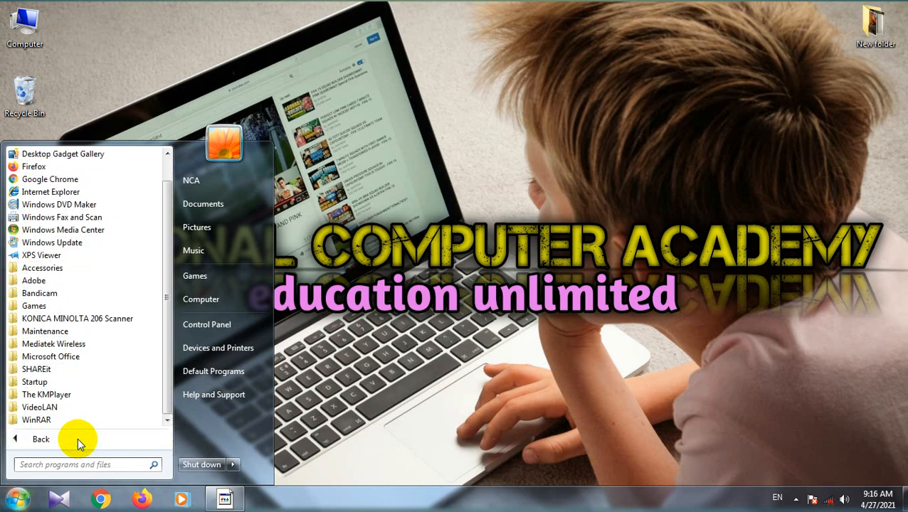
{"action": "left_click", "coordinate": [69, 358]}
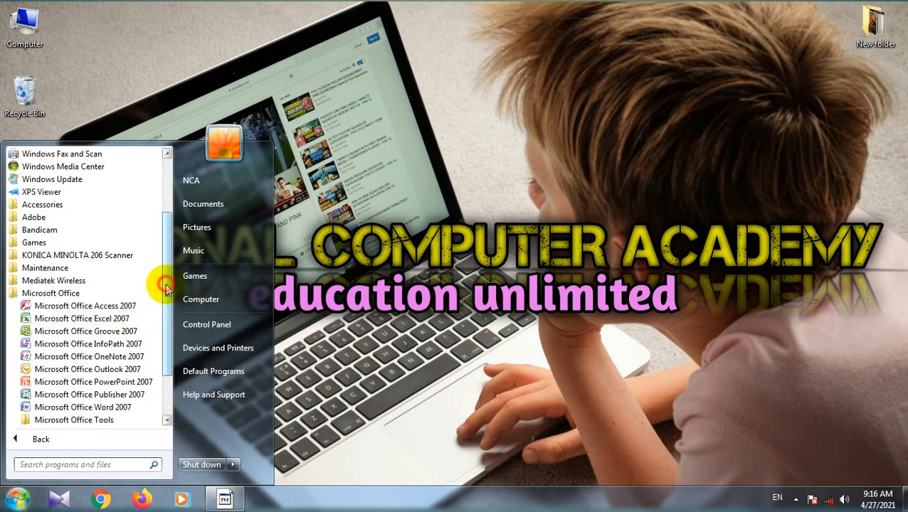
{"action": "left_click_drag", "start_coordinate": [166, 284], "coordinate": [166, 301]}
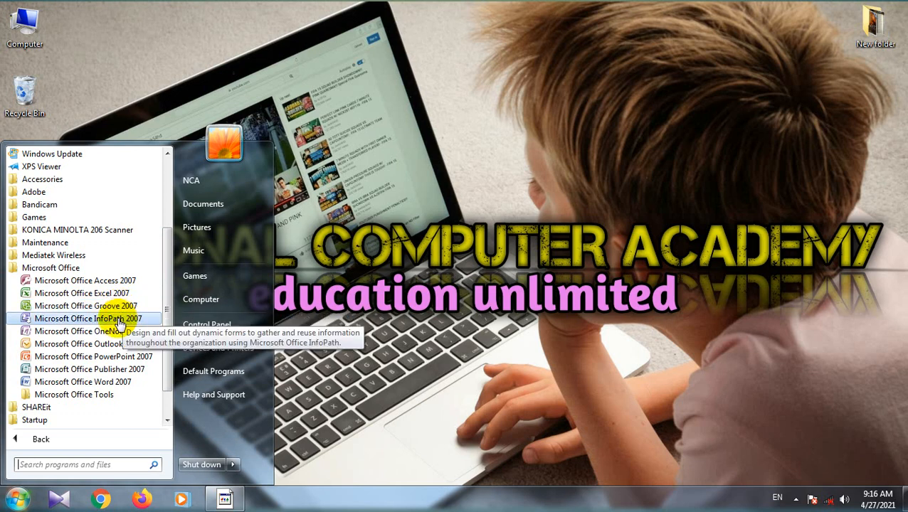
{"action": "left_click", "coordinate": [103, 384]}
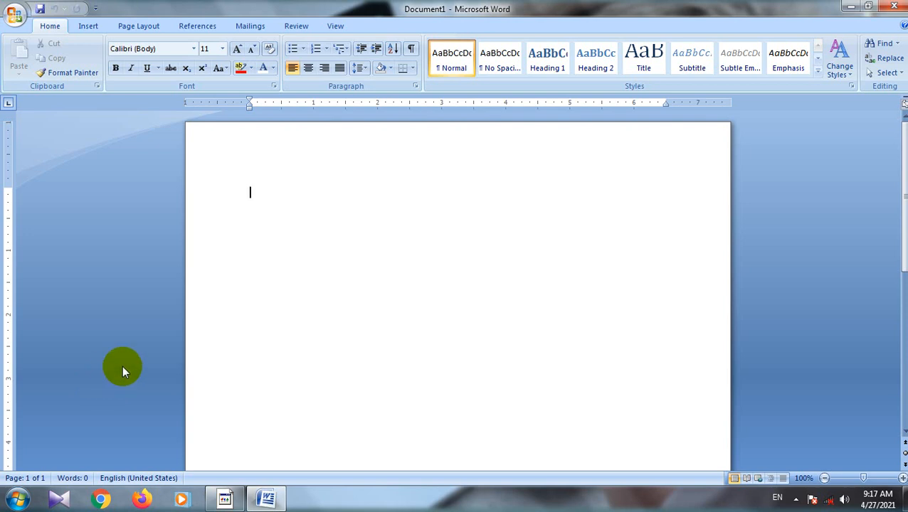
{"action": "left_click", "coordinate": [894, 6]}
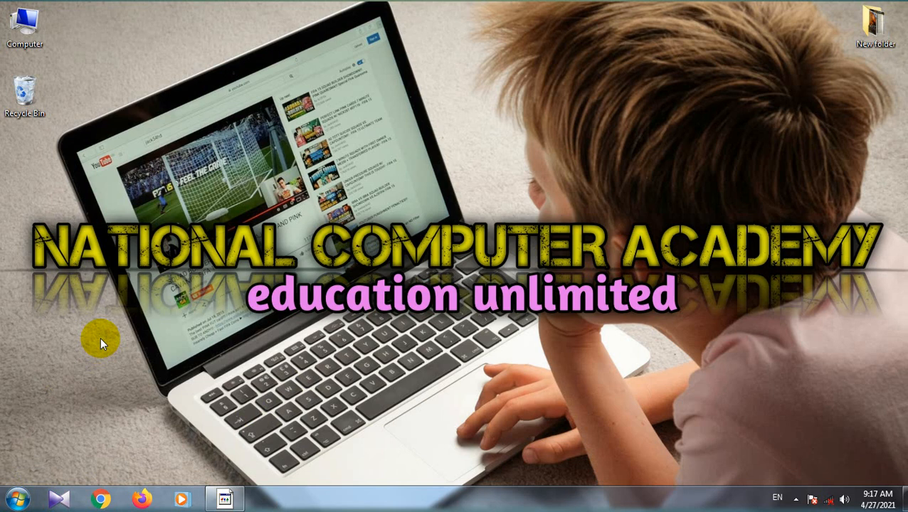
Step: Launch Word with the Run command winword in place of the existing path, and close its window
{"action": "key", "text": "super+r"}
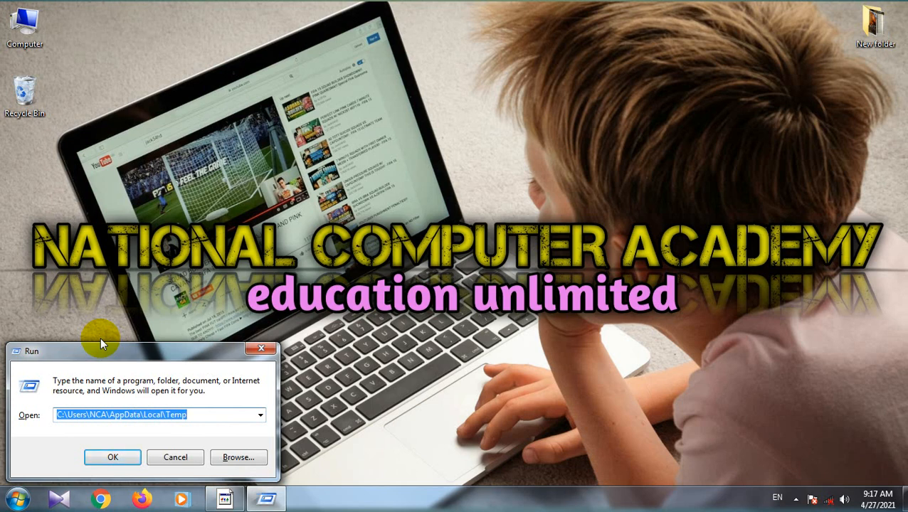
{"action": "left_click", "coordinate": [194, 415]}
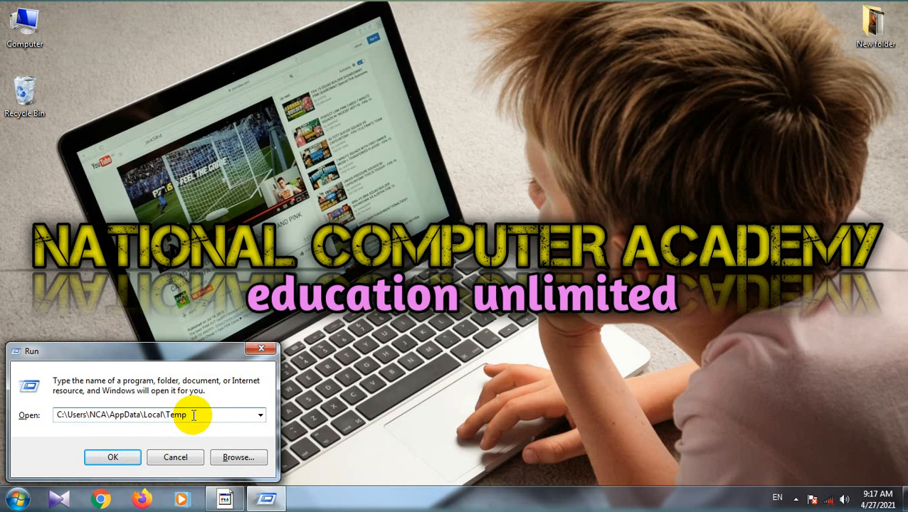
{"action": "key", "text": "BackSpace"}
{"action": "key", "text": "BackSpace"}
{"action": "key", "text": "BackSpace"}
{"action": "key", "text": "BackSpace"}
{"action": "key", "text": "BackSpace"}
{"action": "key", "text": "BackSpace"}
{"action": "key", "text": "BackSpace"}
{"action": "key", "text": "BackSpace"}
{"action": "key", "text": "BackSpace"}
{"action": "key", "text": "BackSpace"}
{"action": "key", "text": "BackSpace"}
{"action": "key", "text": "BackSpace"}
{"action": "key", "text": "BackSpace"}
{"action": "key", "text": "BackSpace"}
{"action": "key", "text": "BackSpace"}
{"action": "key", "text": "BackSpace"}
{"action": "key", "text": "BackSpace"}
{"action": "key", "text": "BackSpace"}
{"action": "key", "text": "BackSpace"}
{"action": "key", "text": "BackSpace"}
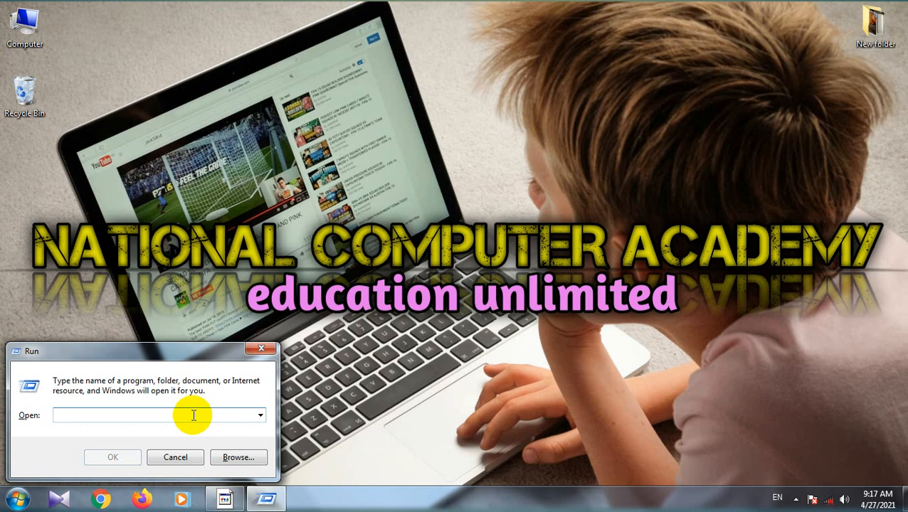
{"action": "type", "text": "winw"}
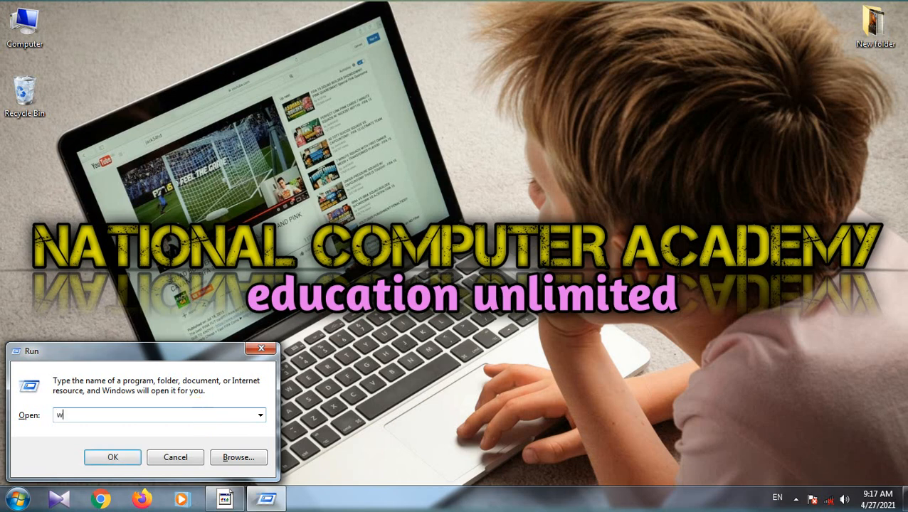
{"action": "type", "text": "ord"}
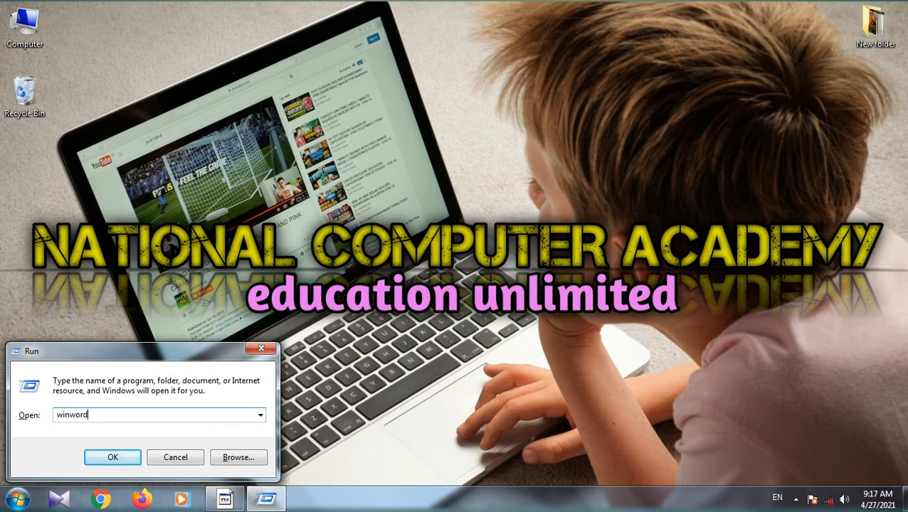
{"action": "left_click", "coordinate": [116, 458]}
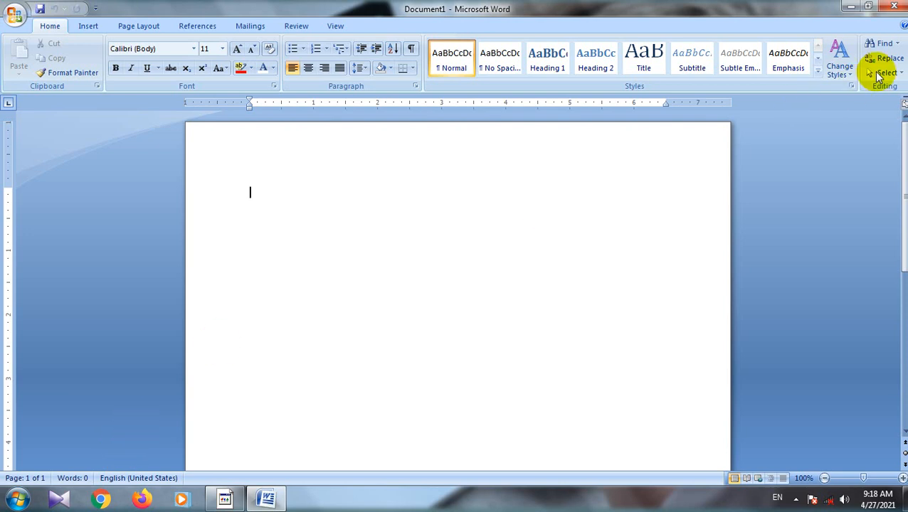
{"action": "left_click", "coordinate": [894, 8]}
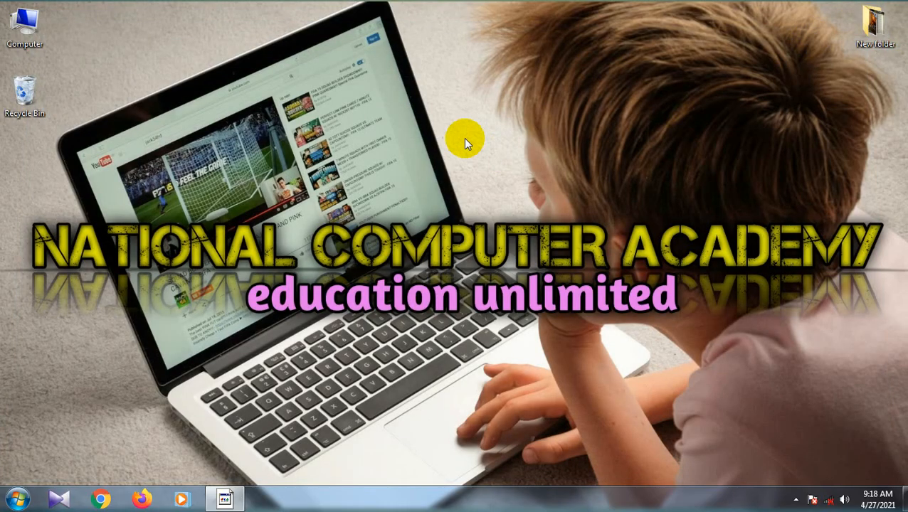
Step: Create a new Microsoft Office Word document file on the desktop with its default name, and delete it
{"action": "right_click", "coordinate": [445, 107]}
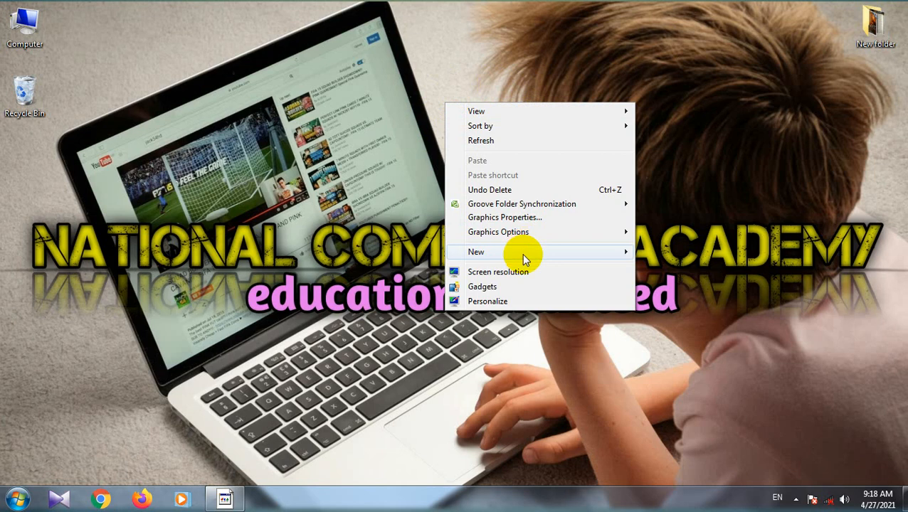
{"action": "mouse_move", "coordinate": [523, 256]}
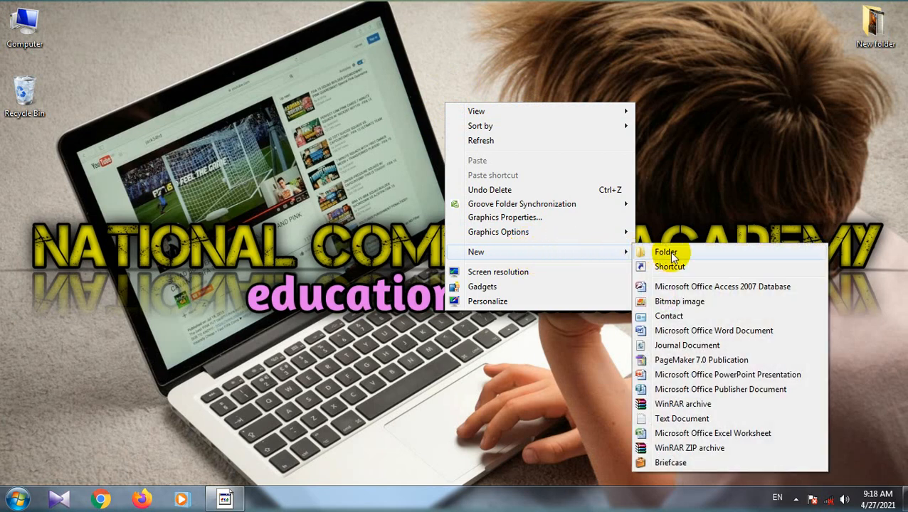
{"action": "left_click", "coordinate": [718, 333]}
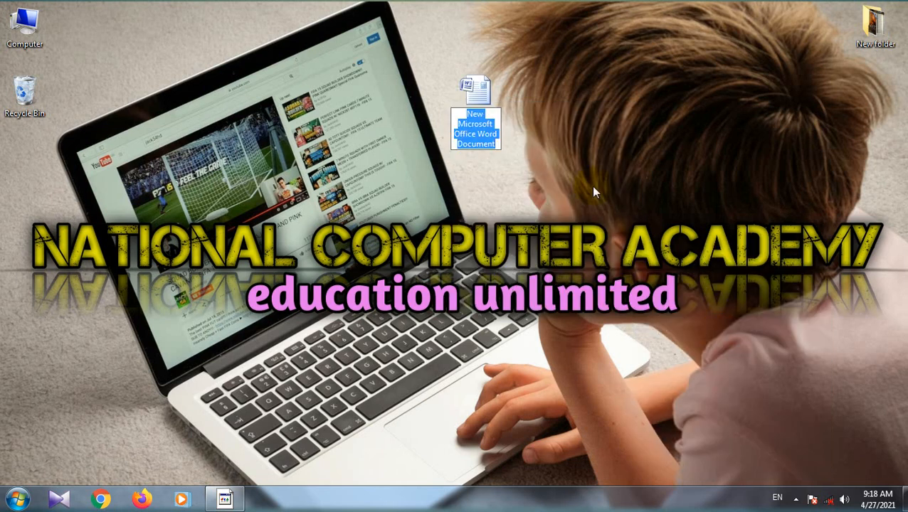
{"action": "left_click", "coordinate": [522, 119]}
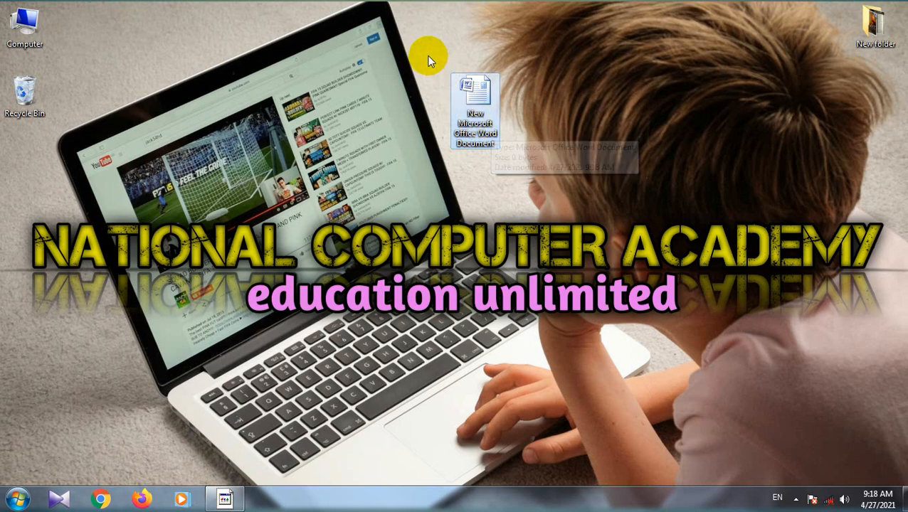
{"action": "left_click_drag", "start_coordinate": [429, 60], "coordinate": [530, 175]}
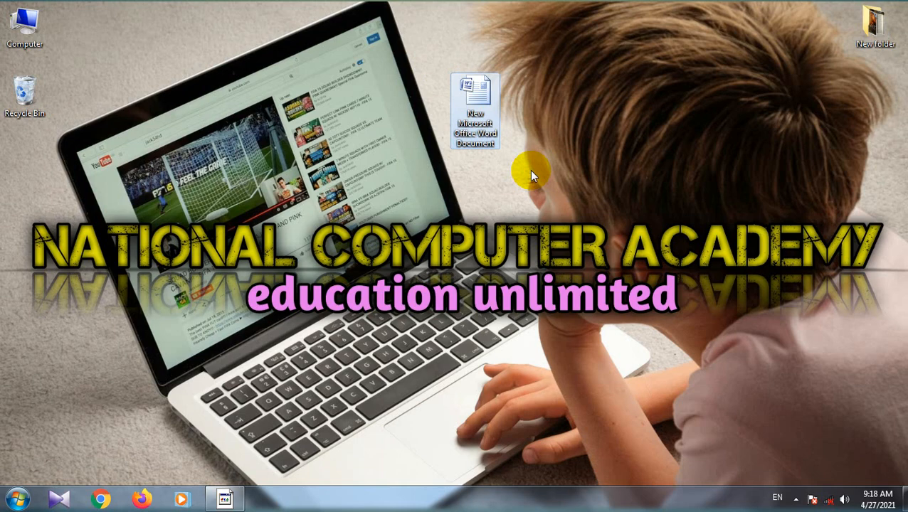
{"action": "key", "text": "Delete"}
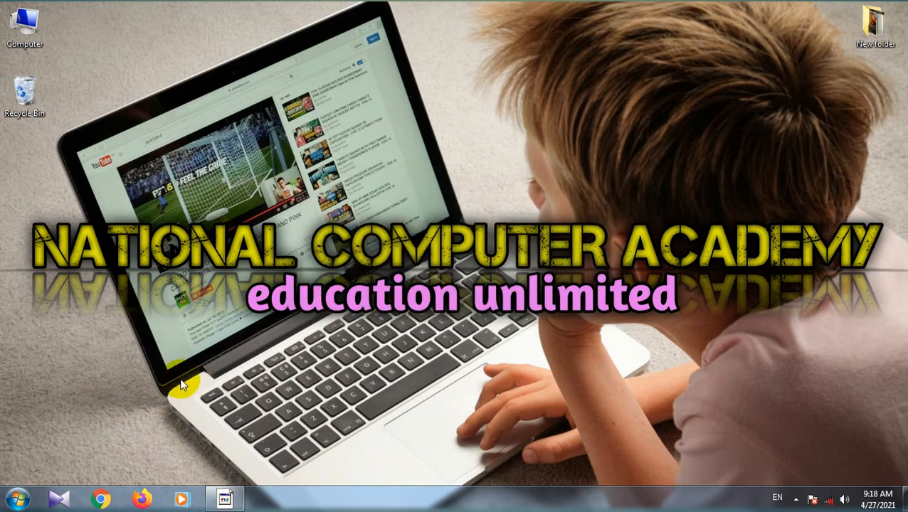
Step: Start Word 2007 from the list of installed Microsoft Office programs
{"action": "left_click", "coordinate": [17, 500]}
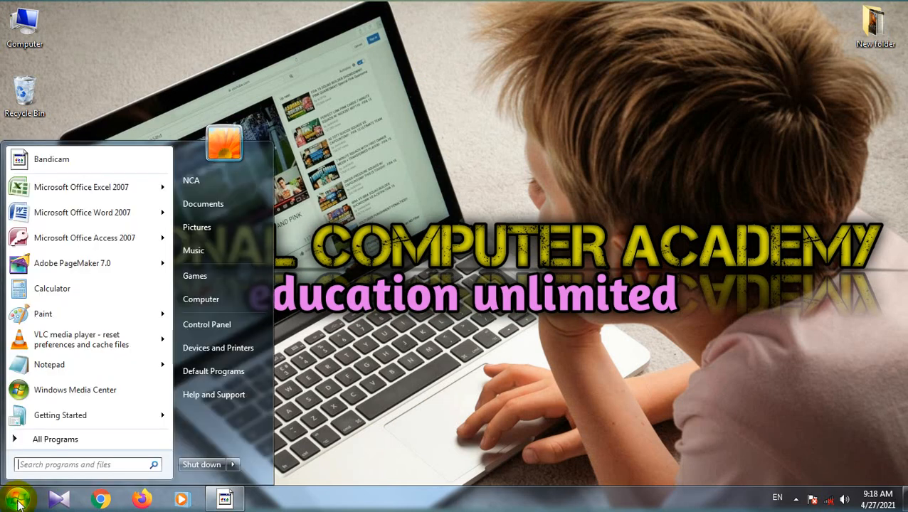
{"action": "left_click", "coordinate": [83, 440]}
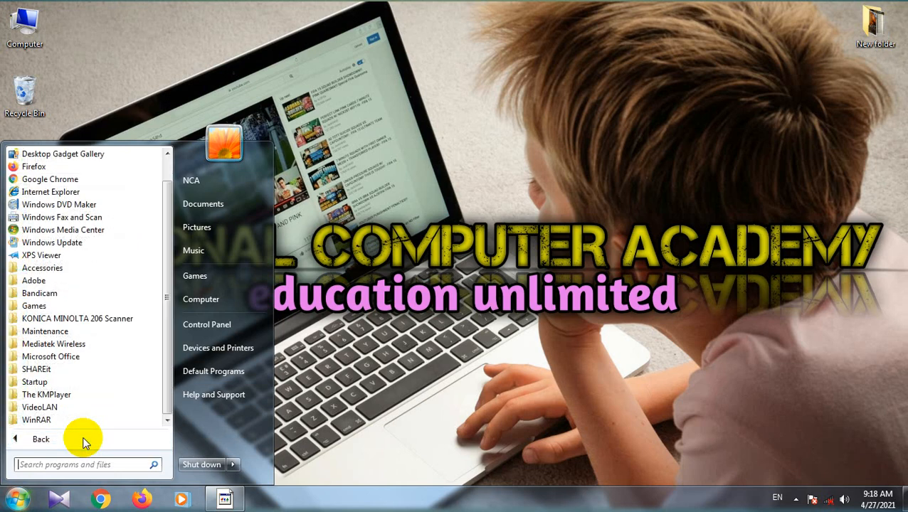
{"action": "left_click", "coordinate": [47, 357]}
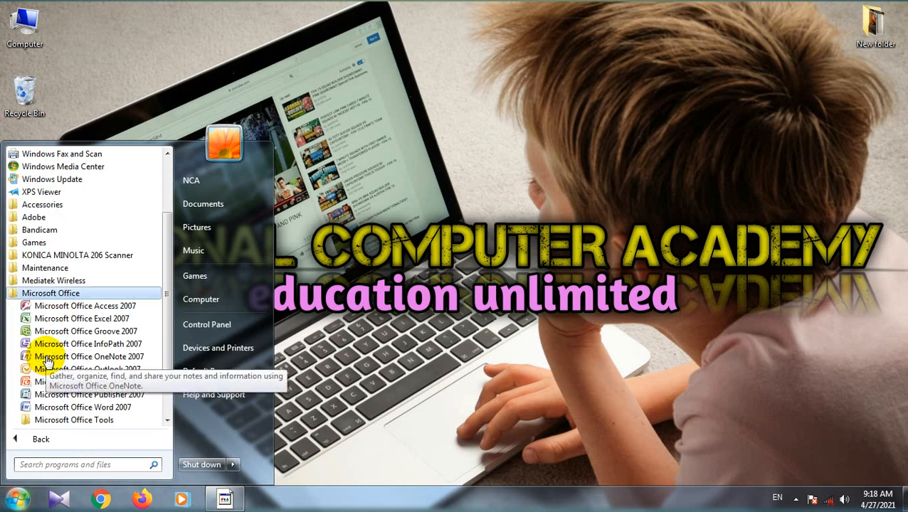
{"action": "left_click", "coordinate": [105, 411]}
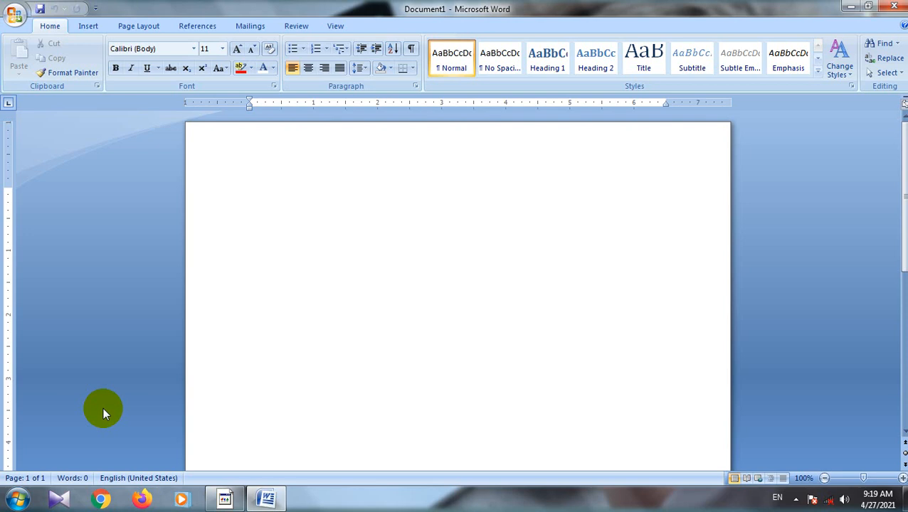
Step: Examine Word's file commands, including the Save As, Print, Prepare and Send options, dismissing the Windows color scheme dialogs
{"action": "left_click", "coordinate": [17, 16]}
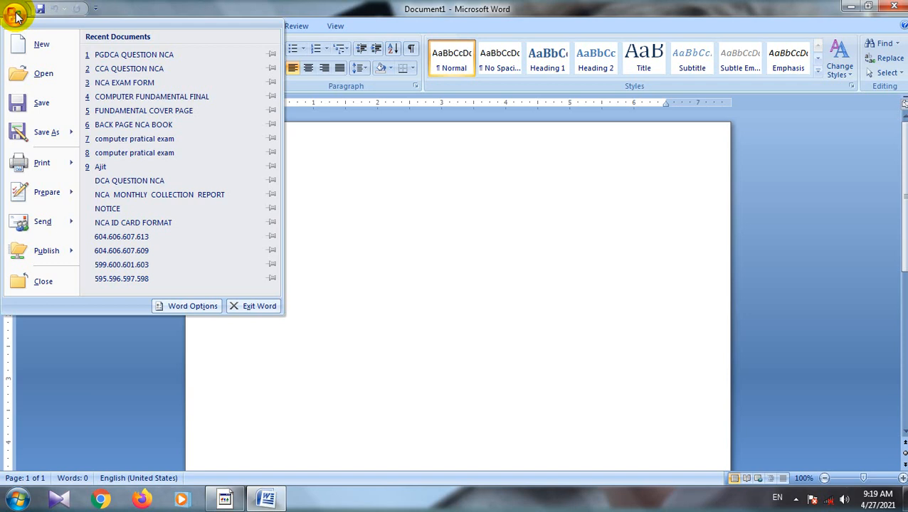
{"action": "left_click", "coordinate": [21, 75]}
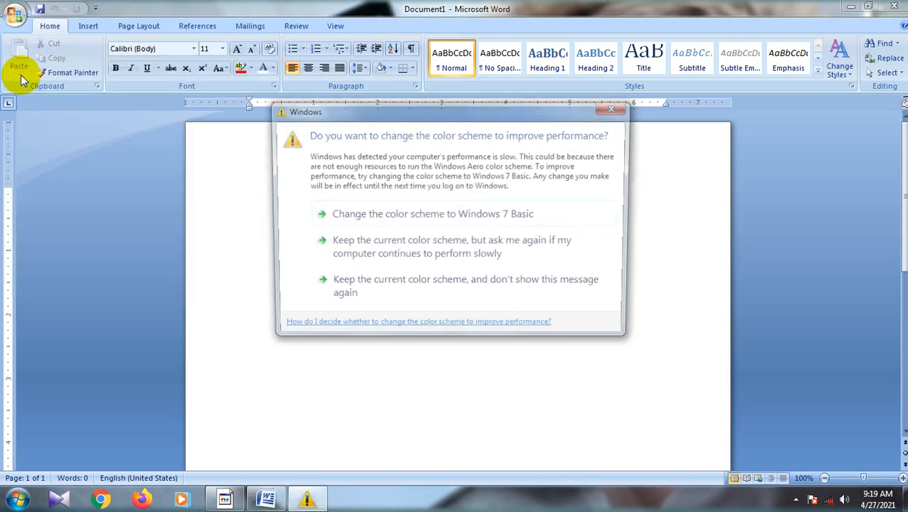
{"action": "left_click", "coordinate": [617, 107]}
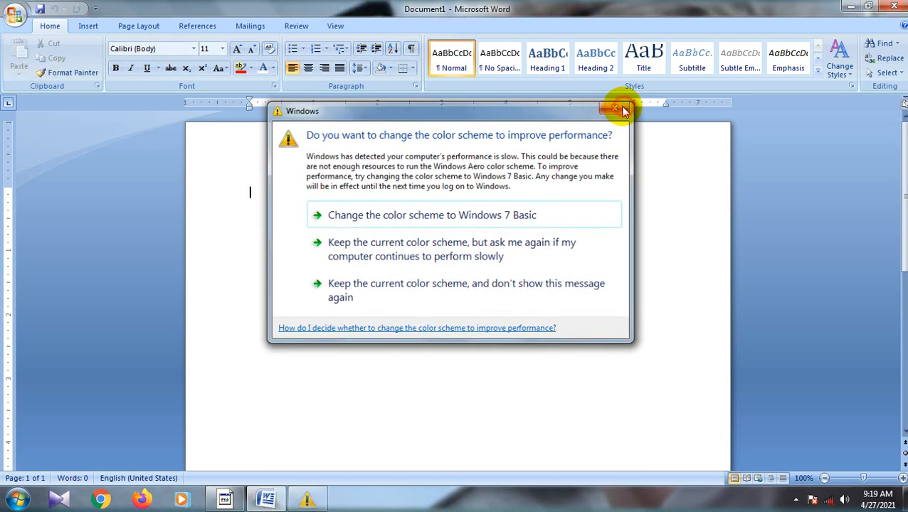
{"action": "left_click", "coordinate": [19, 14]}
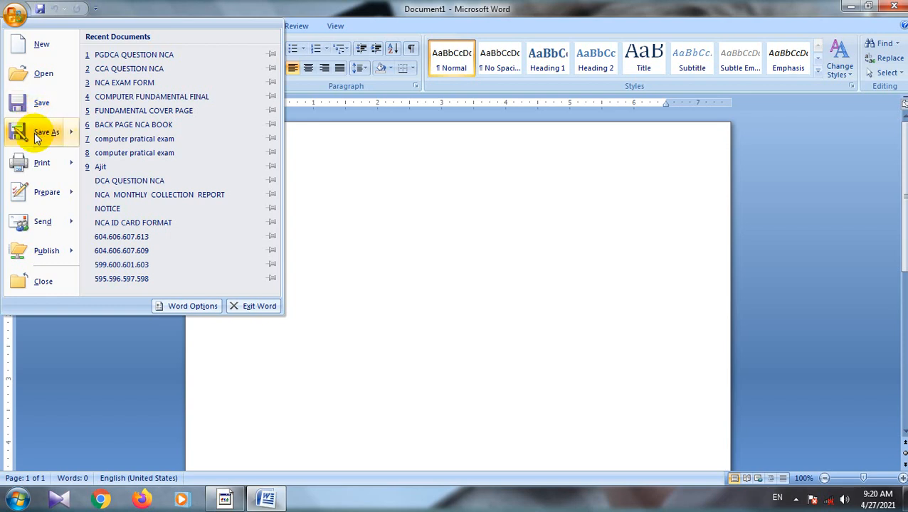
{"action": "mouse_move", "coordinate": [37, 137]}
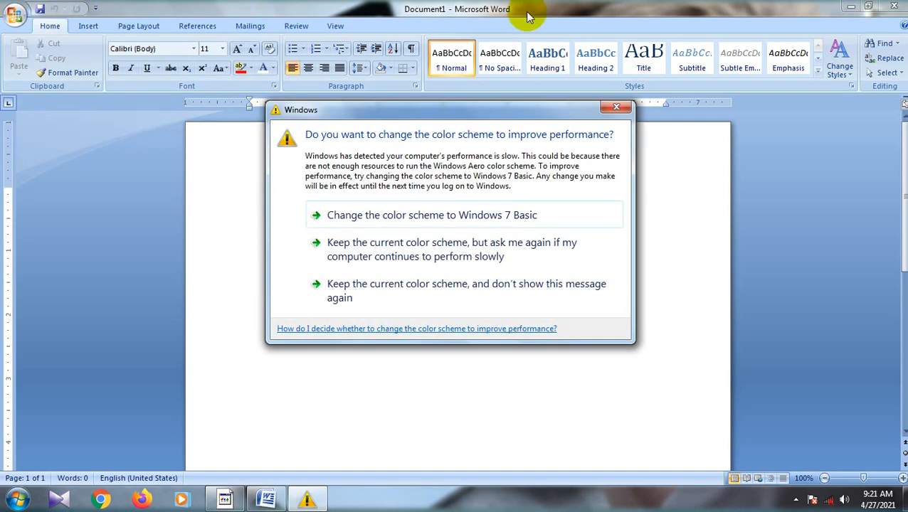
{"action": "left_click", "coordinate": [616, 107]}
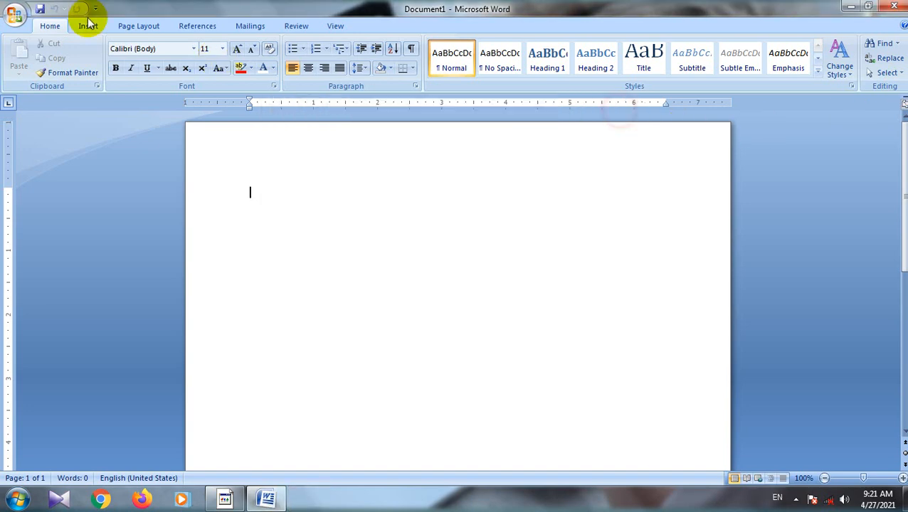
{"action": "left_click", "coordinate": [13, 15]}
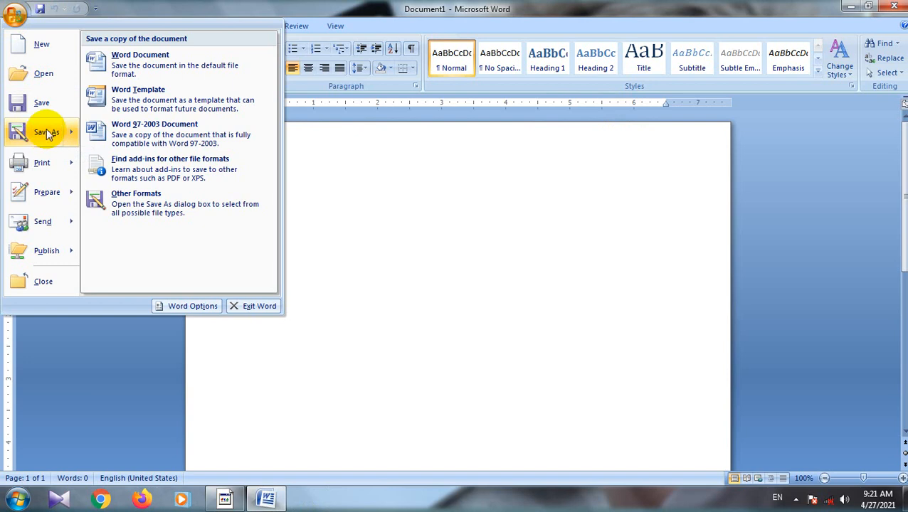
{"action": "mouse_move", "coordinate": [44, 163]}
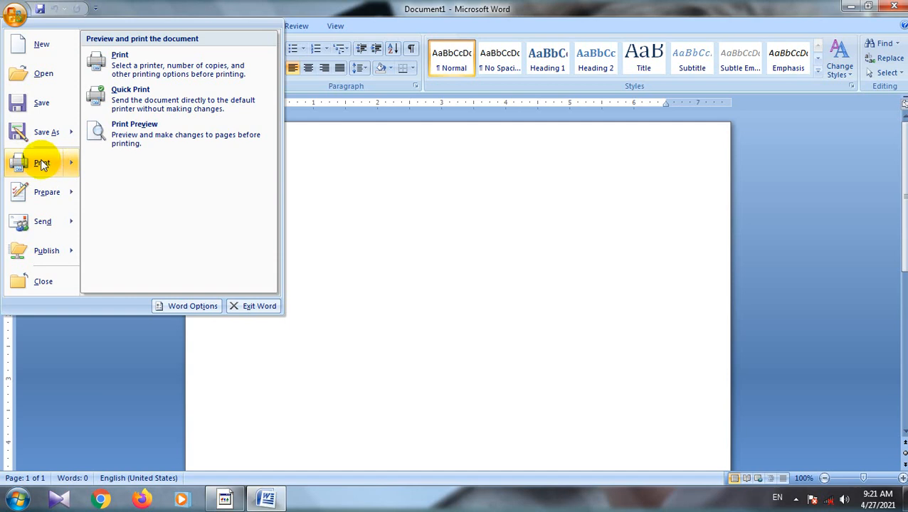
{"action": "mouse_move", "coordinate": [40, 194]}
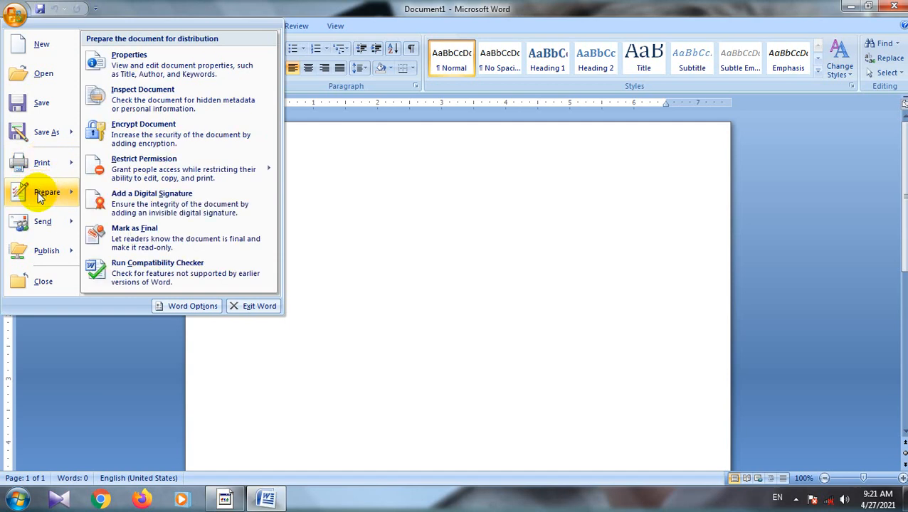
{"action": "mouse_move", "coordinate": [39, 224]}
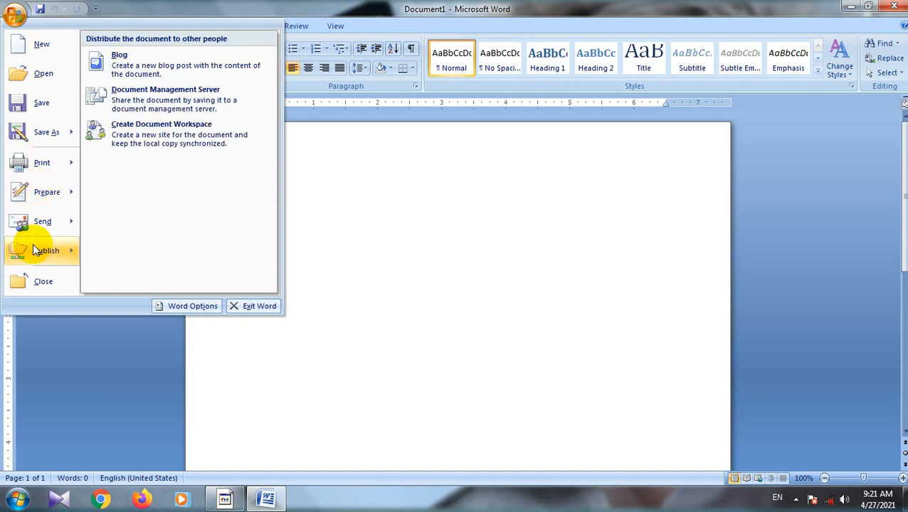
Step: Close the blank document while keeping Word open
{"action": "left_click", "coordinate": [43, 283]}
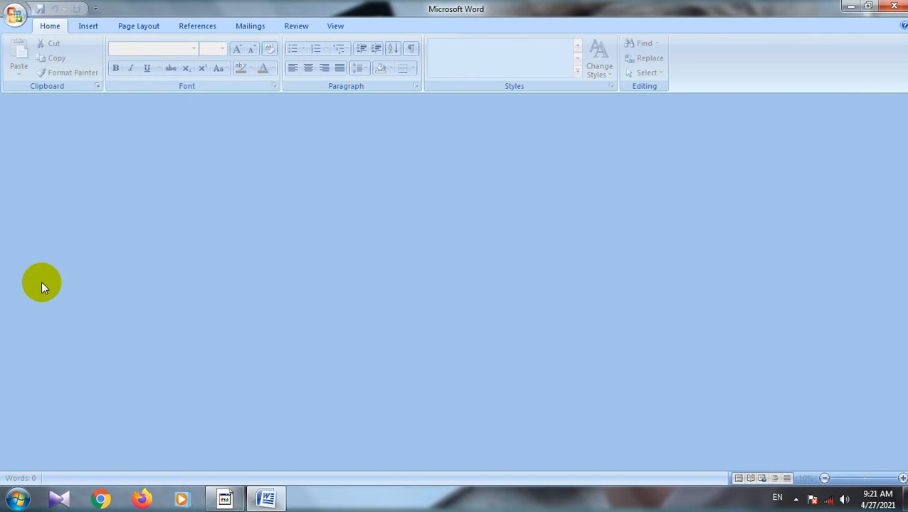
{"action": "left_click", "coordinate": [14, 16]}
{"action": "left_click", "coordinate": [454, 182]}
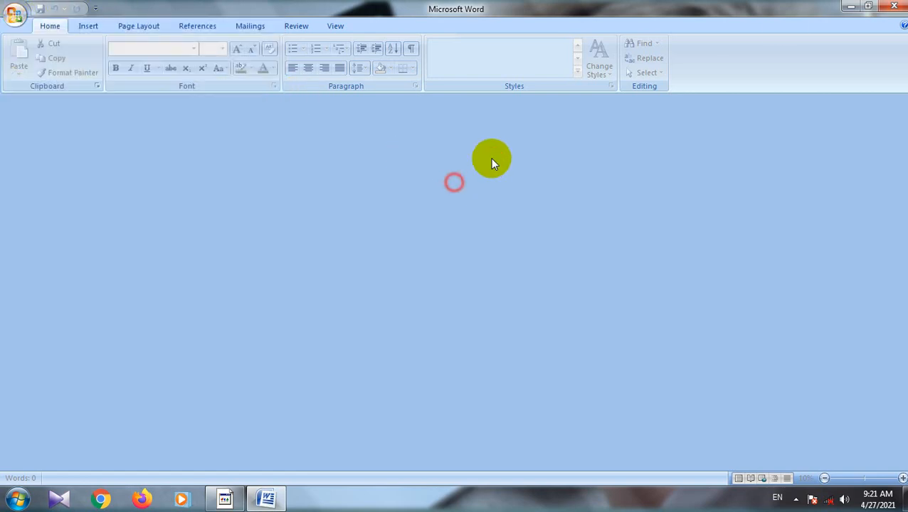
Step: Close Word and start Word 2007 again from the list of installed Microsoft Office programs
{"action": "left_click", "coordinate": [890, 7]}
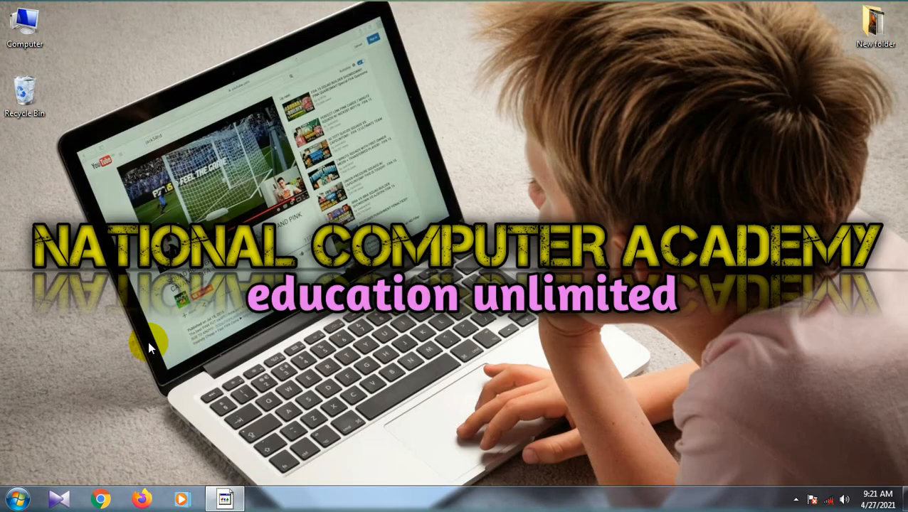
{"action": "left_click", "coordinate": [17, 498]}
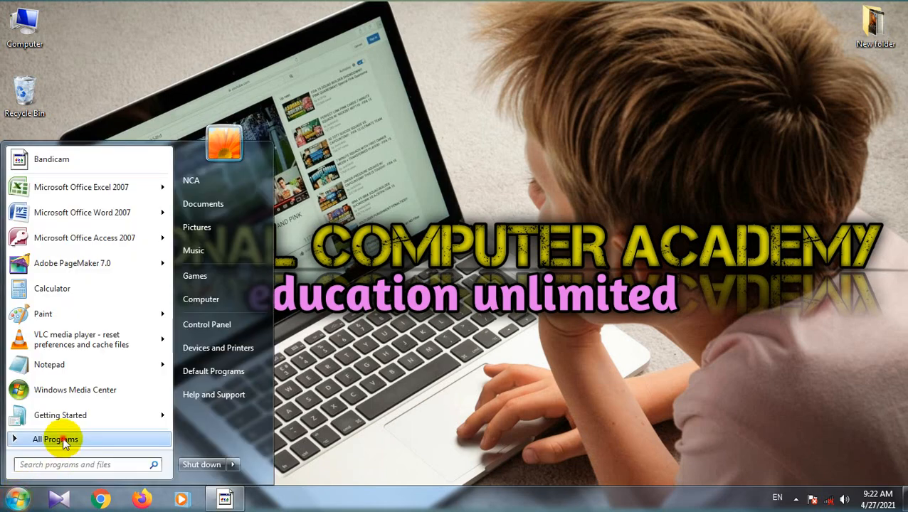
{"action": "left_click", "coordinate": [64, 441]}
{"action": "left_click", "coordinate": [71, 356]}
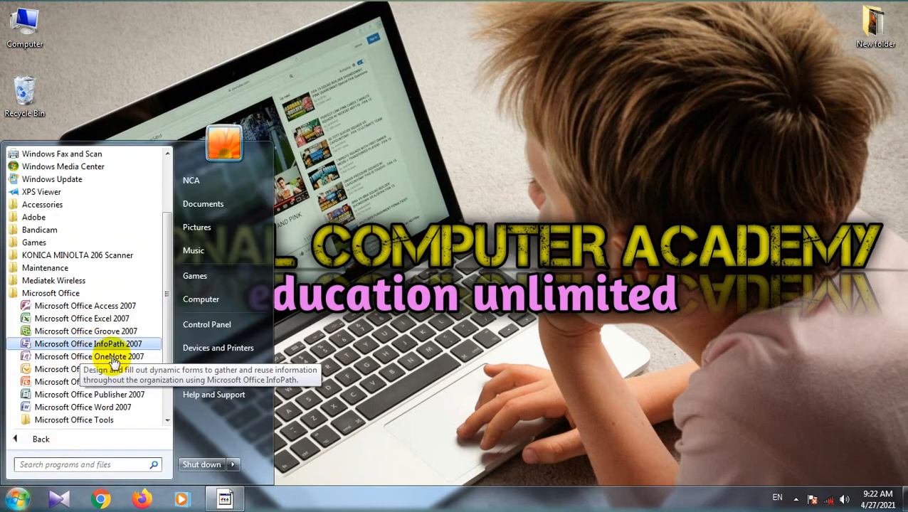
{"action": "left_click", "coordinate": [108, 407]}
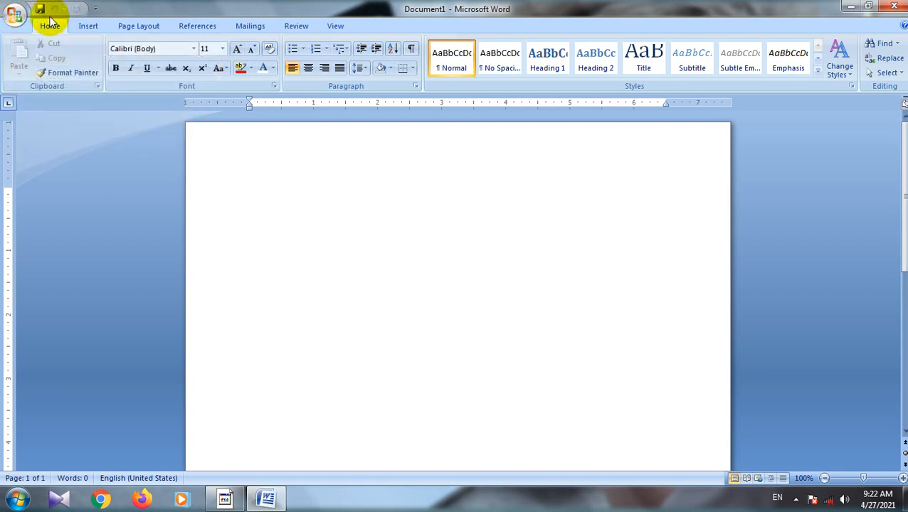
Step: Examine the customization options of the Quick Access Toolbar without changing any of them
{"action": "left_click", "coordinate": [95, 9]}
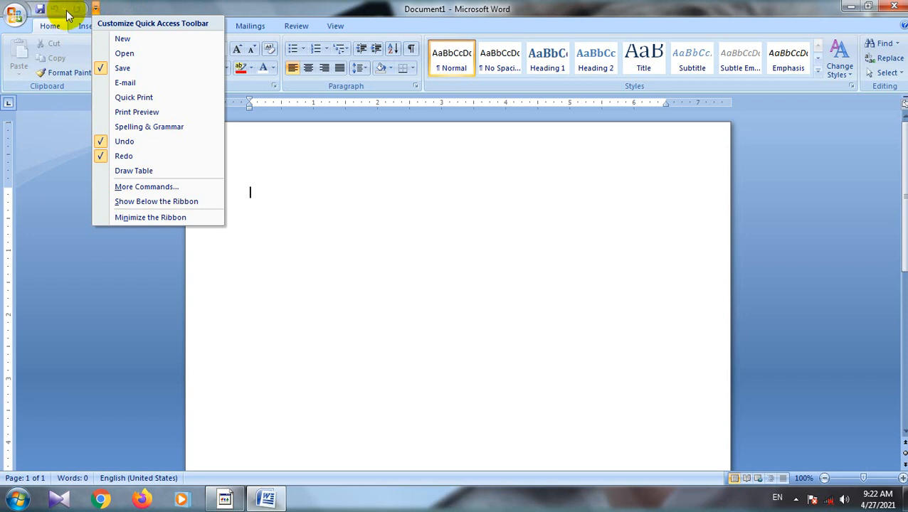
{"action": "left_click", "coordinate": [129, 7]}
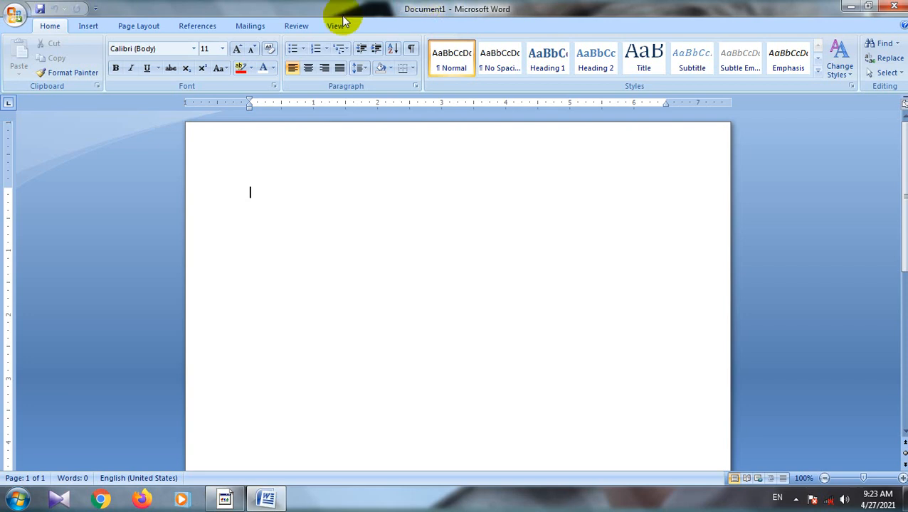
Step: Save the blank document to the desktop as a Word Document named NATIONAL COMPUTER ACADEMY
{"action": "left_click", "coordinate": [14, 15]}
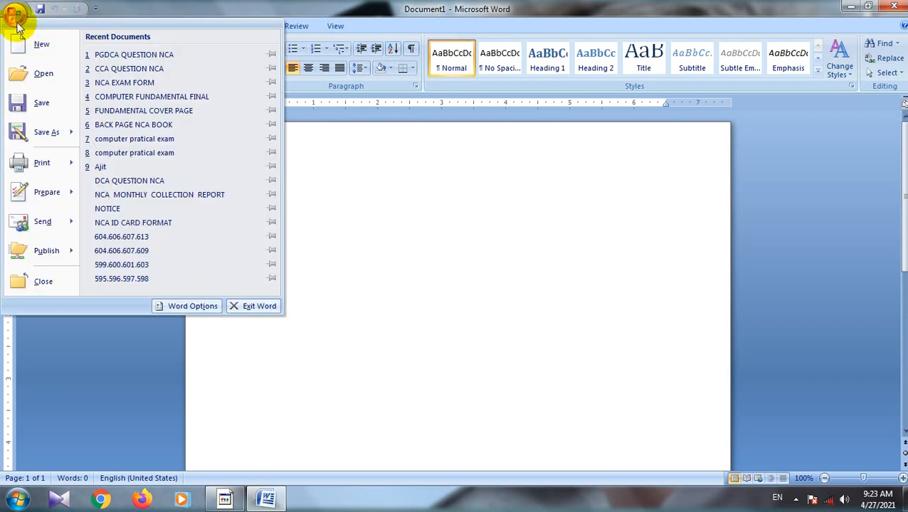
{"action": "left_click", "coordinate": [34, 104]}
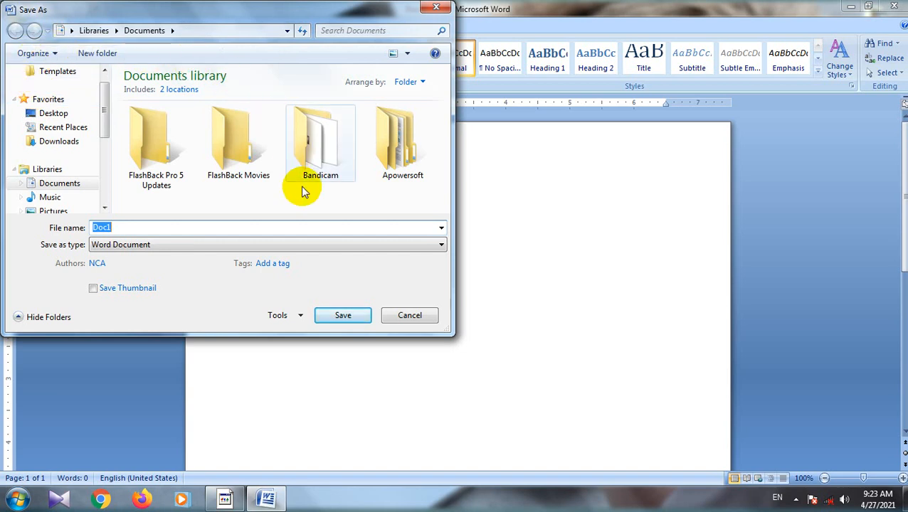
{"action": "left_click", "coordinate": [70, 115]}
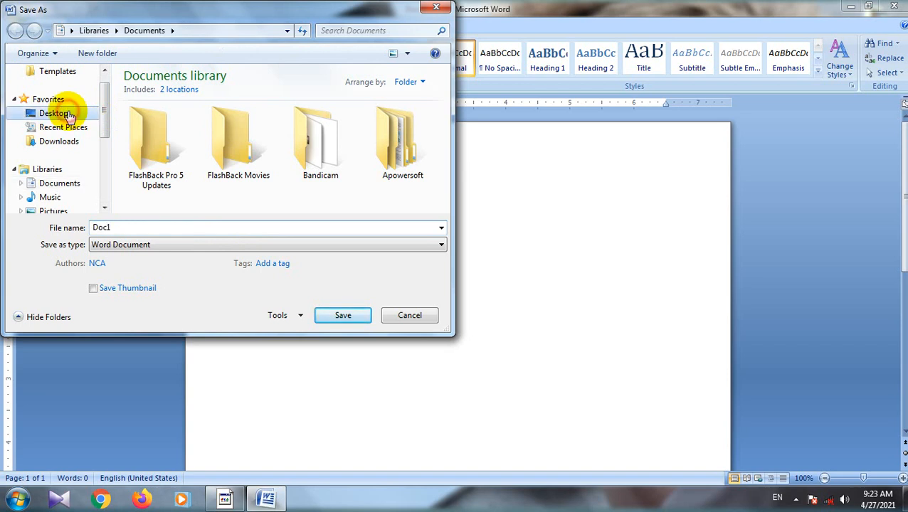
{"action": "double_click", "coordinate": [125, 229]}
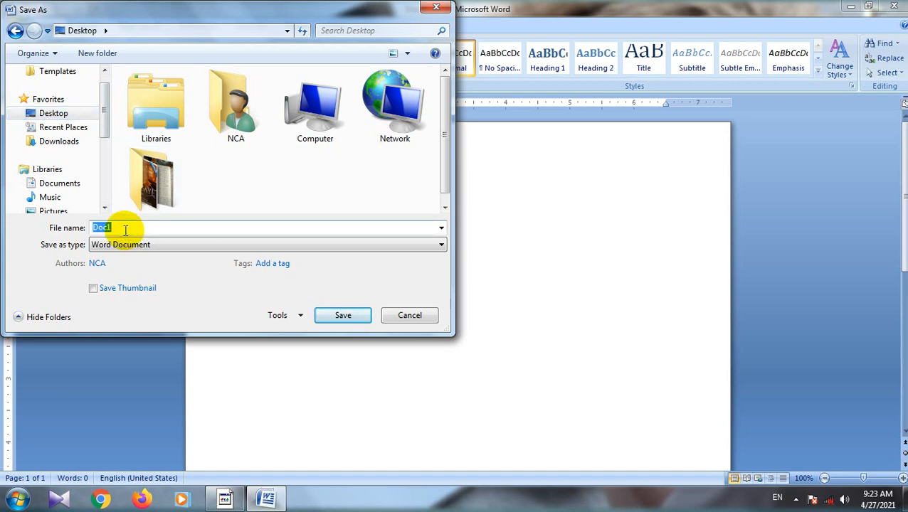
{"action": "key", "text": "BackSpace"}
{"action": "type", "text": "NATIO"}
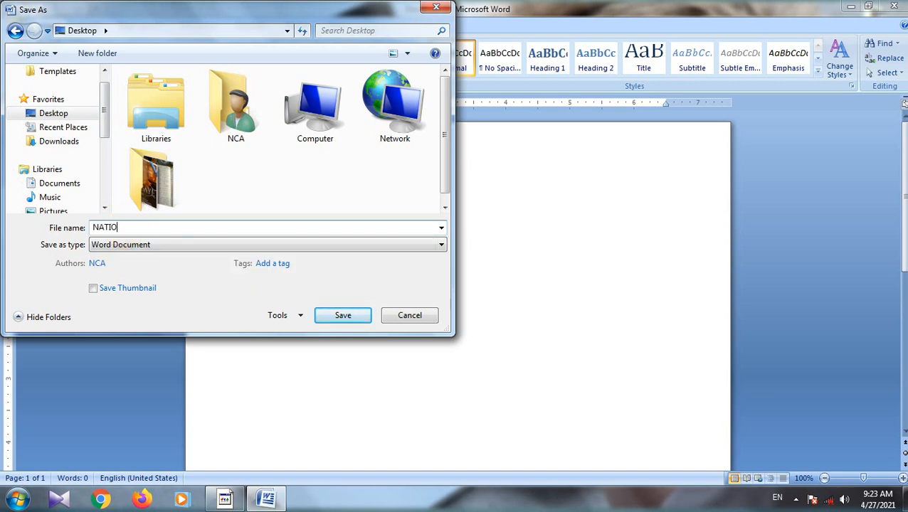
{"action": "type", "text": "NAL COMPUTER A"}
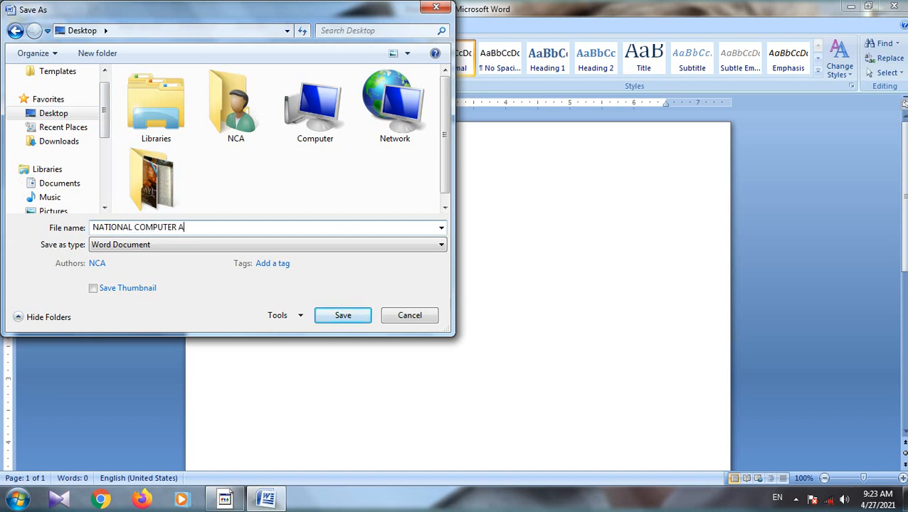
{"action": "type", "text": "CADEMY"}
{"action": "left_click", "coordinate": [342, 315]}
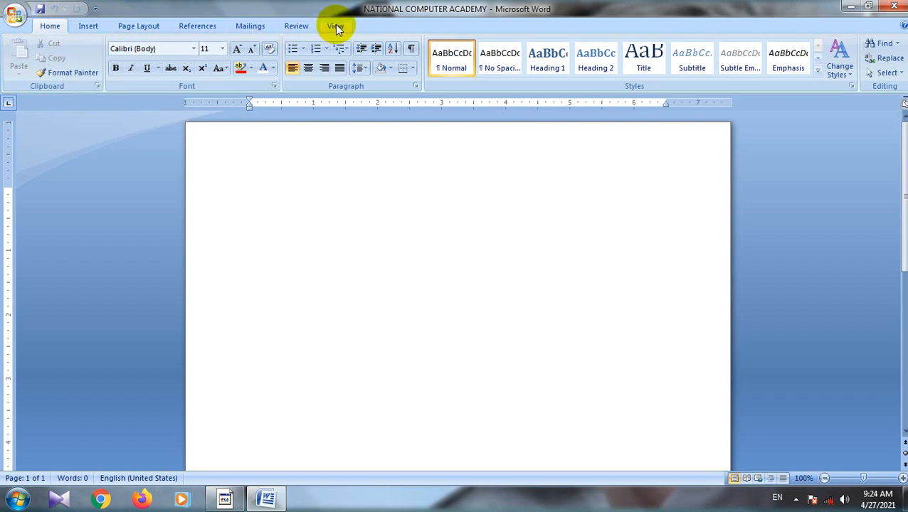
Step: Examine the Insert, Page Layout, References, Mailings, Review and View commands on the ribbon, and return to the Home commands
{"action": "left_click", "coordinate": [88, 27]}
{"action": "left_click", "coordinate": [130, 27]}
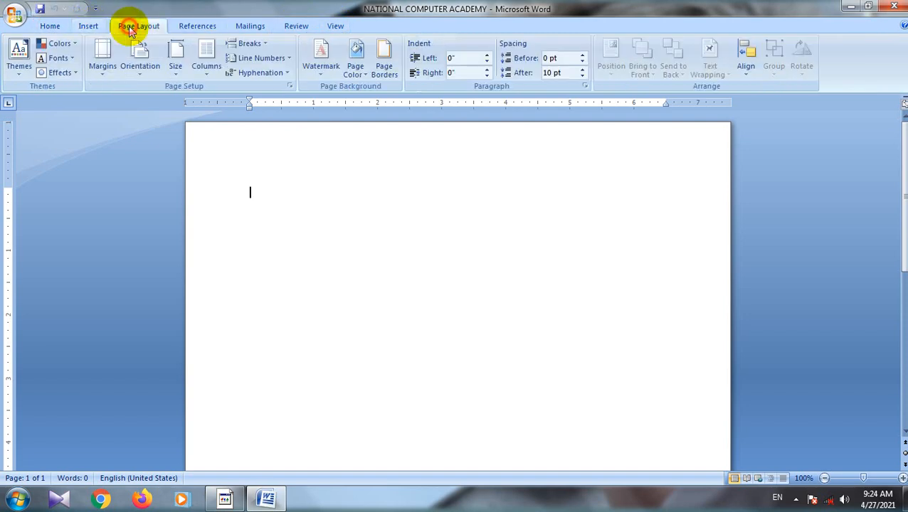
{"action": "left_click", "coordinate": [185, 26]}
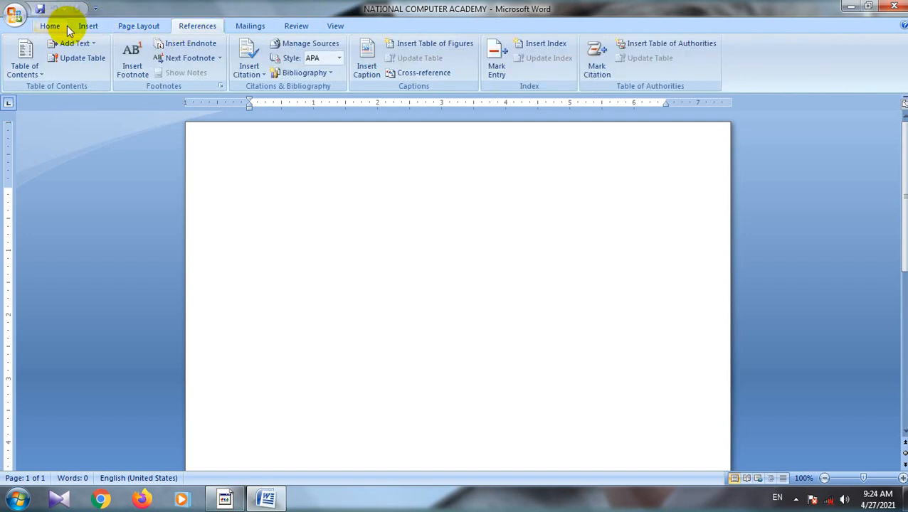
{"action": "left_click", "coordinate": [133, 26]}
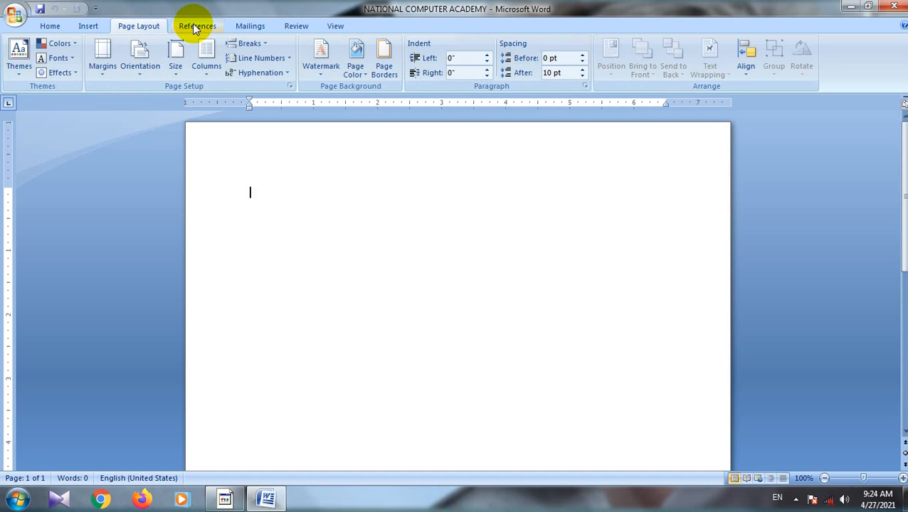
{"action": "left_click", "coordinate": [247, 27]}
{"action": "left_click", "coordinate": [294, 23]}
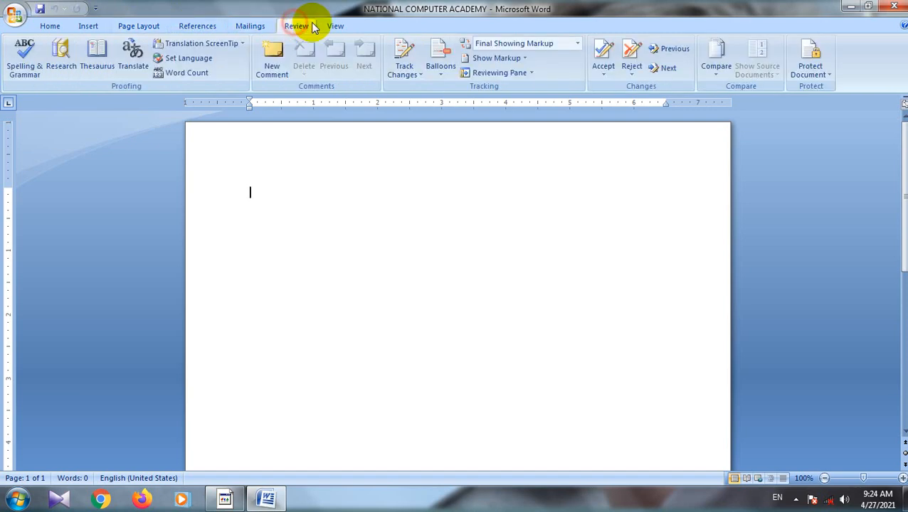
{"action": "left_click", "coordinate": [335, 25]}
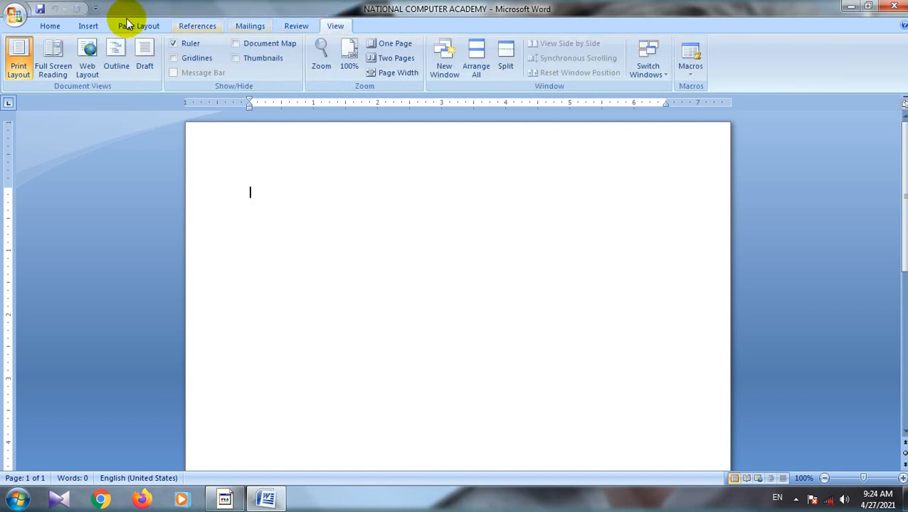
{"action": "left_click", "coordinate": [44, 27]}
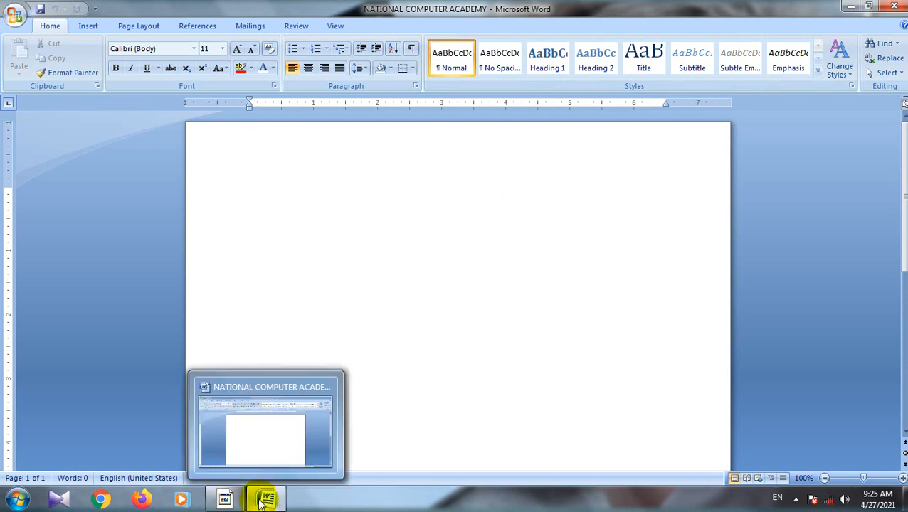
{"action": "left_click", "coordinate": [223, 499]}
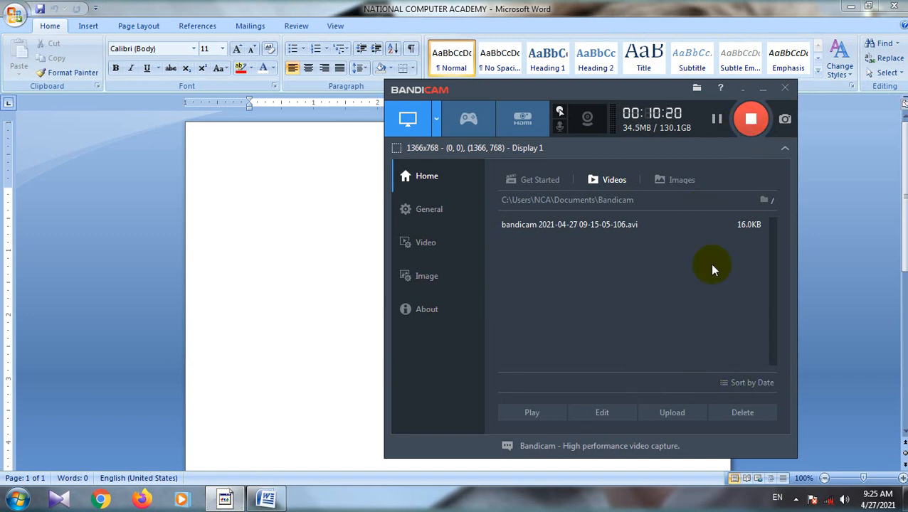
{"action": "left_click", "coordinate": [762, 87]}
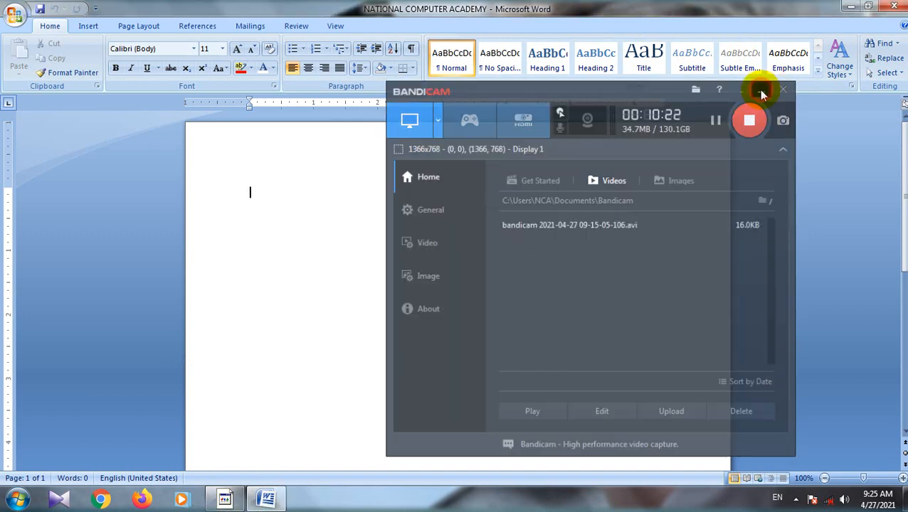
{"action": "left_click", "coordinate": [266, 498]}
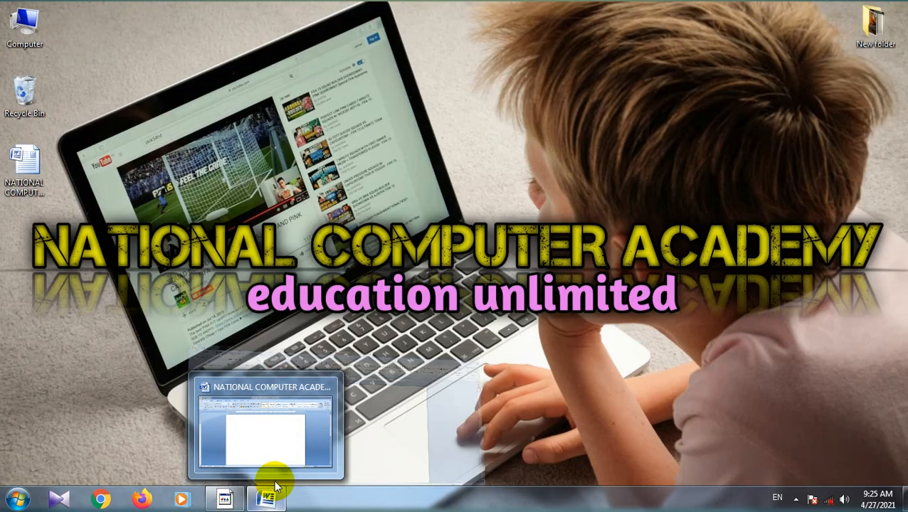
{"action": "left_click", "coordinate": [266, 442]}
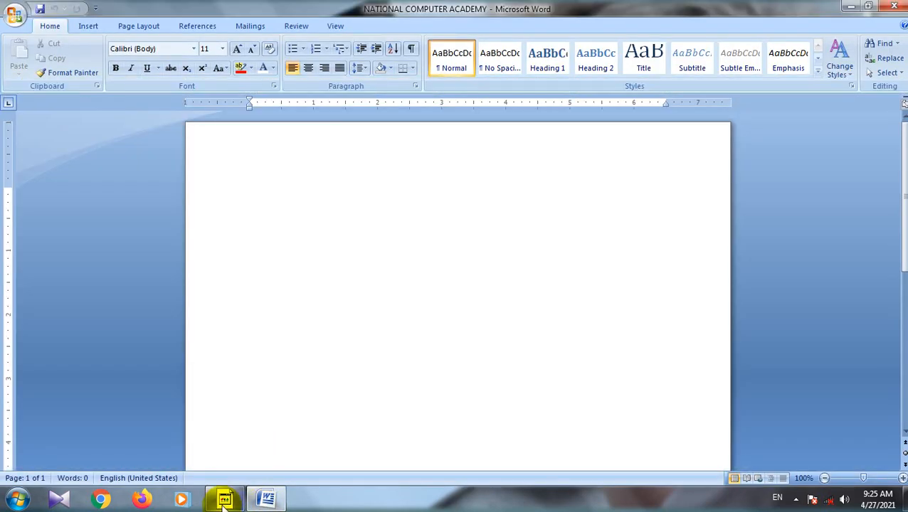
{"action": "mouse_move", "coordinate": [226, 500]}
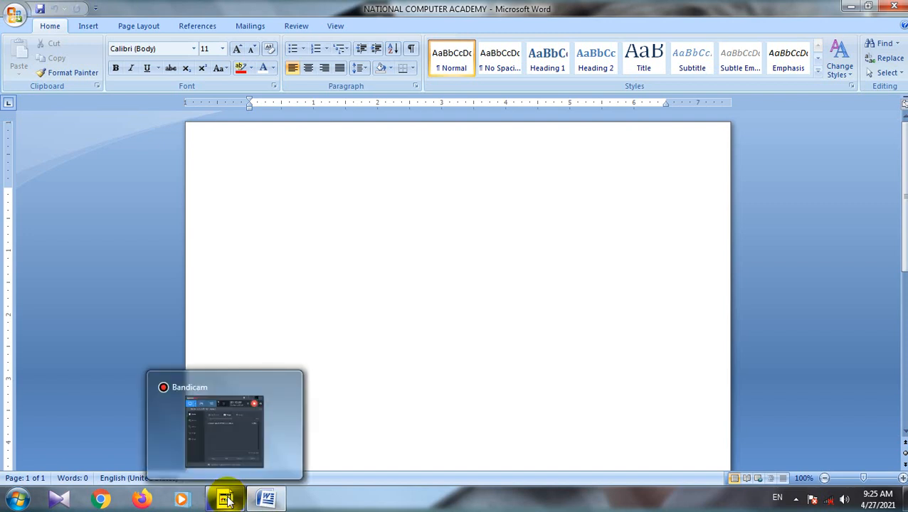
{"action": "left_click", "coordinate": [226, 500]}
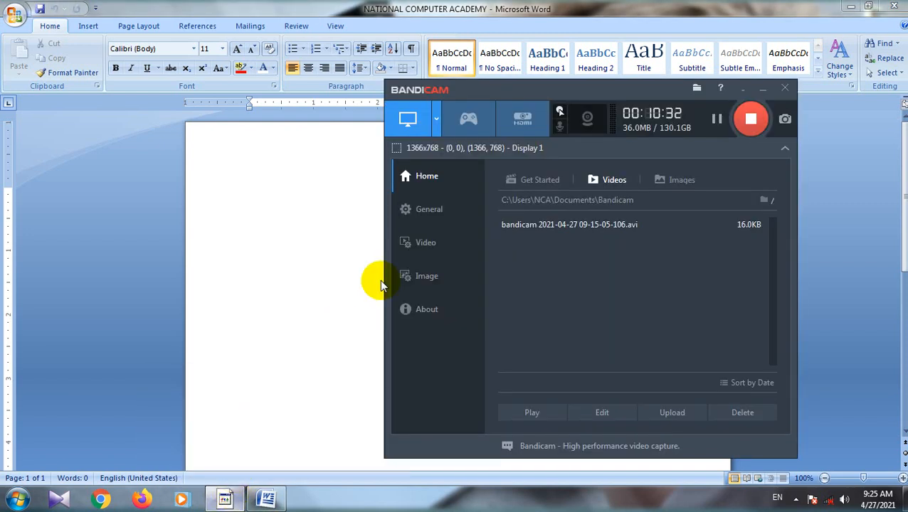
{"action": "left_click", "coordinate": [722, 121]}
{"action": "left_click", "coordinate": [551, 423]}
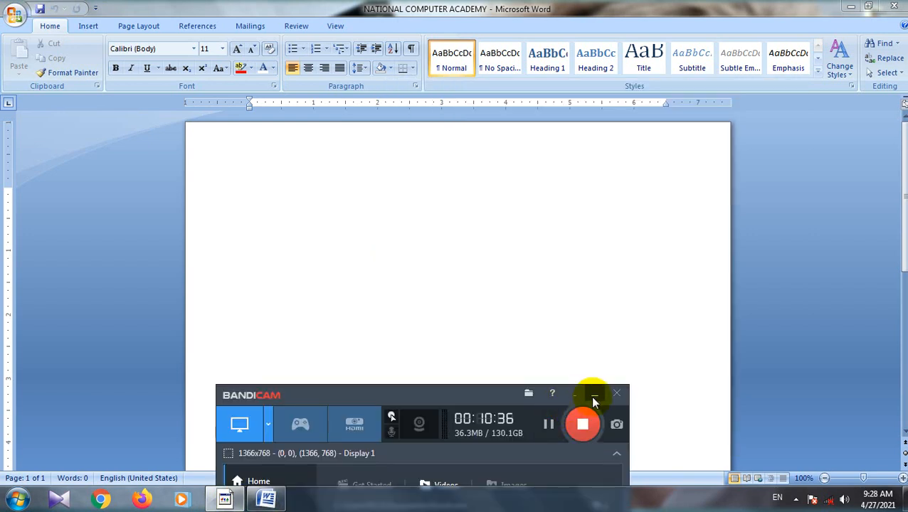
{"action": "left_click", "coordinate": [594, 395]}
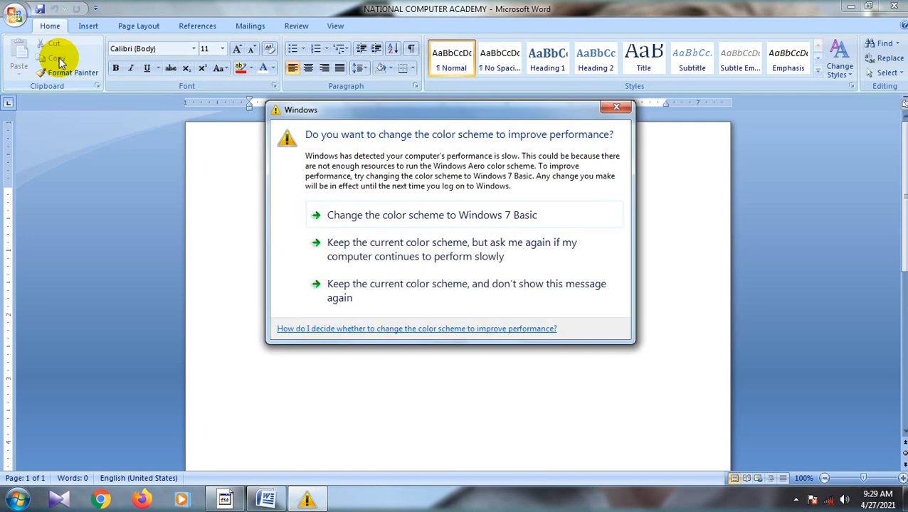
Step: Dismiss the color scheme dialog and open the COMPUTER FUNDAMENTAL FINAL document from the FUNDAMENTAL BOOK folder inside 1 IMPORANT FOR NCA on drive E
{"action": "left_click", "coordinate": [615, 107]}
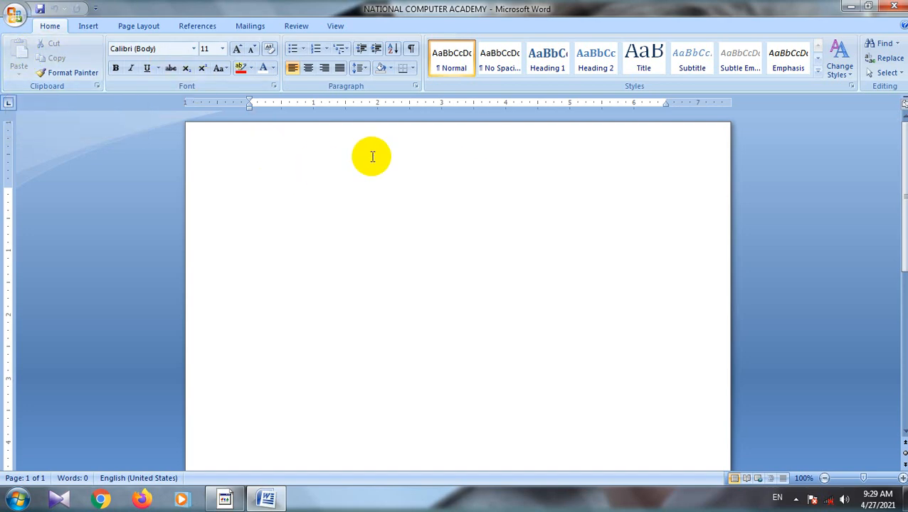
{"action": "left_click", "coordinate": [851, 7]}
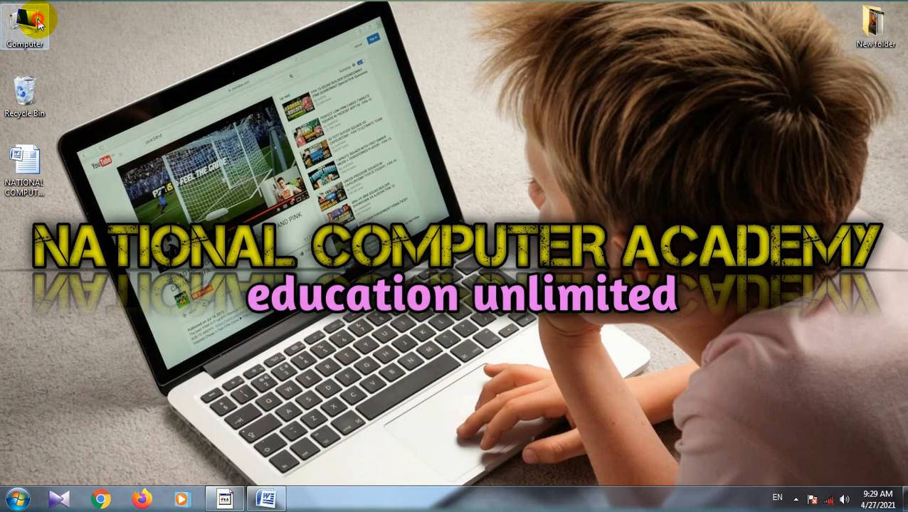
{"action": "double_click", "coordinate": [39, 24]}
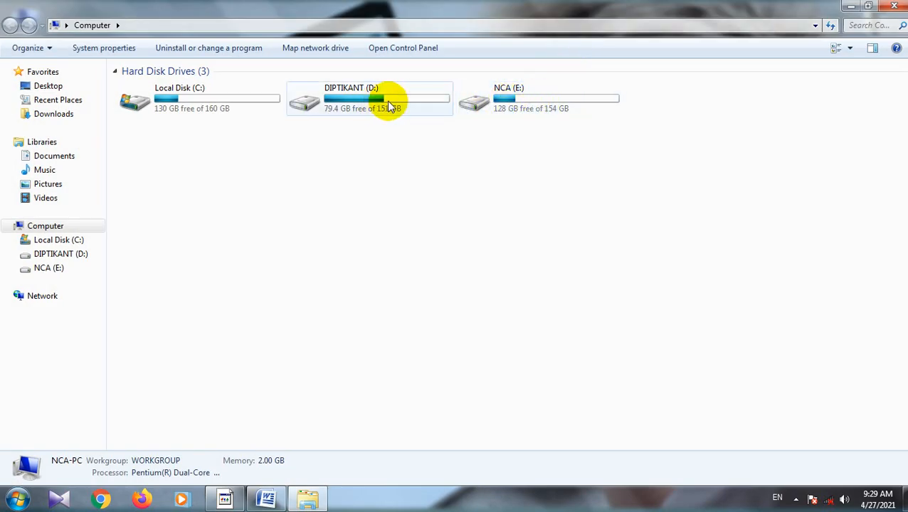
{"action": "double_click", "coordinate": [522, 101]}
{"action": "left_click", "coordinate": [167, 114]}
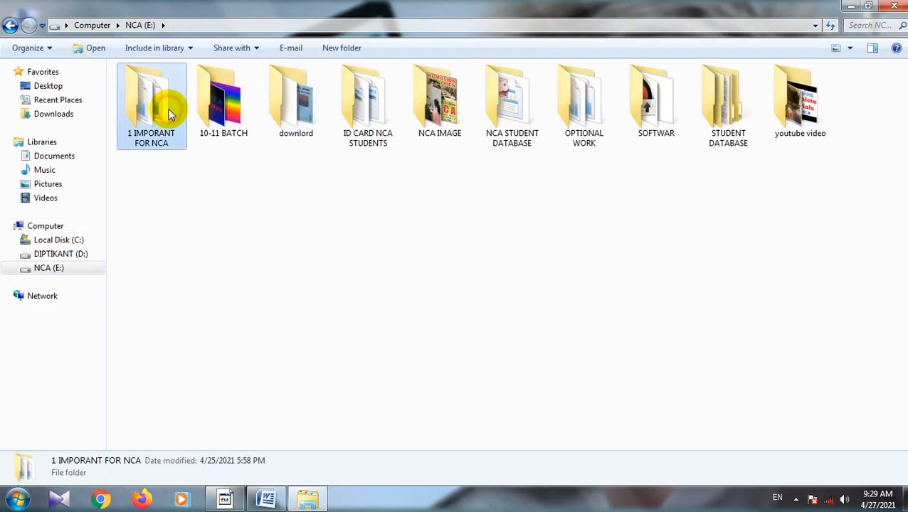
{"action": "double_click", "coordinate": [168, 114]}
{"action": "left_click", "coordinate": [219, 121]}
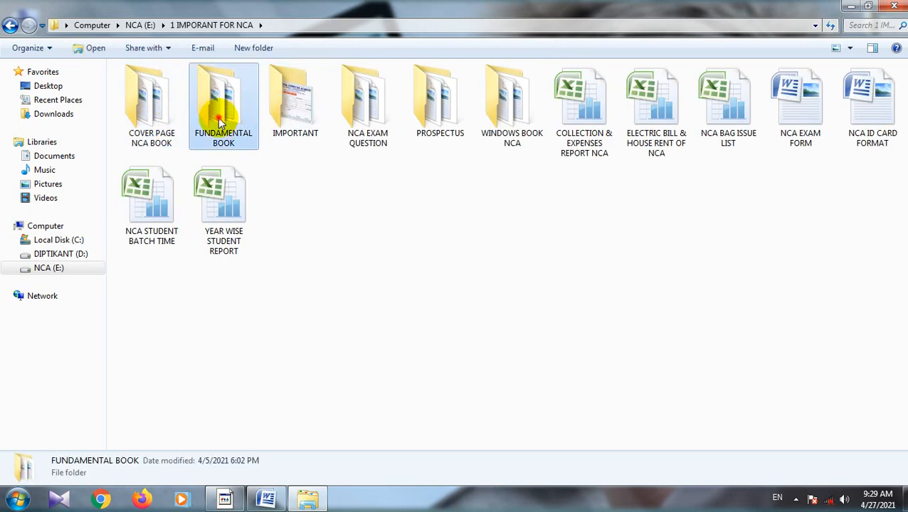
{"action": "double_click", "coordinate": [219, 121]}
{"action": "double_click", "coordinate": [226, 119]}
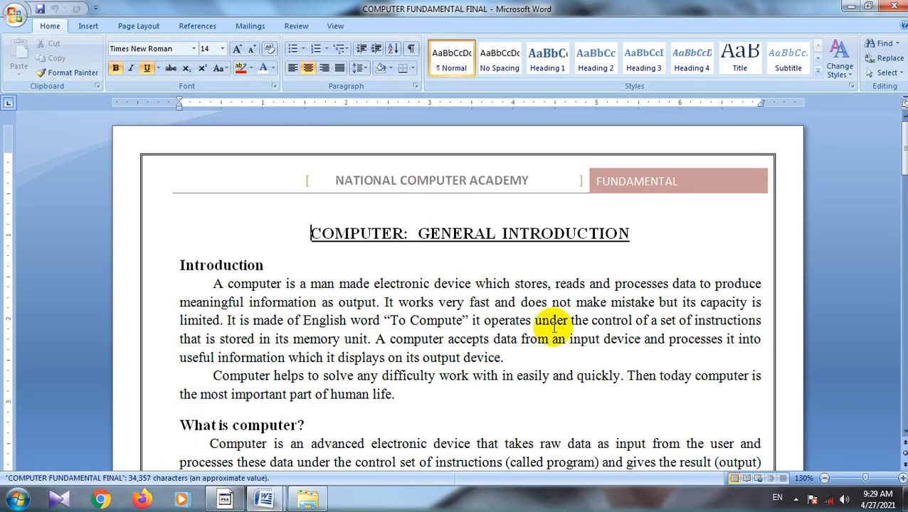
Step: Copy the text from the COMPUTER: GENERAL INTRODUCTION title through the four-function list and paste it into the NATIONAL COMPUTER ACADEMY document
{"action": "scroll", "coordinate": [406, 419], "scroll_direction": "down", "scroll_amount": 3}
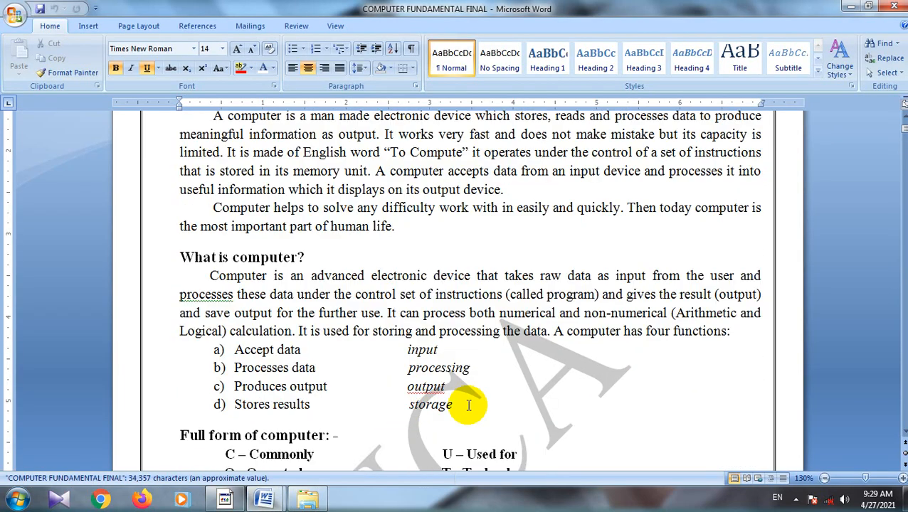
{"action": "left_click_drag", "start_coordinate": [468, 405], "coordinate": [183, 224]}
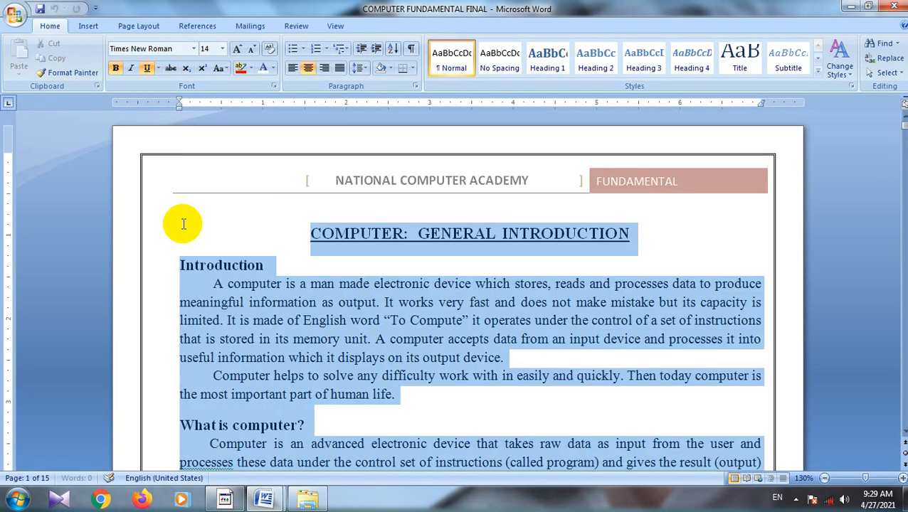
{"action": "right_click", "coordinate": [341, 244]}
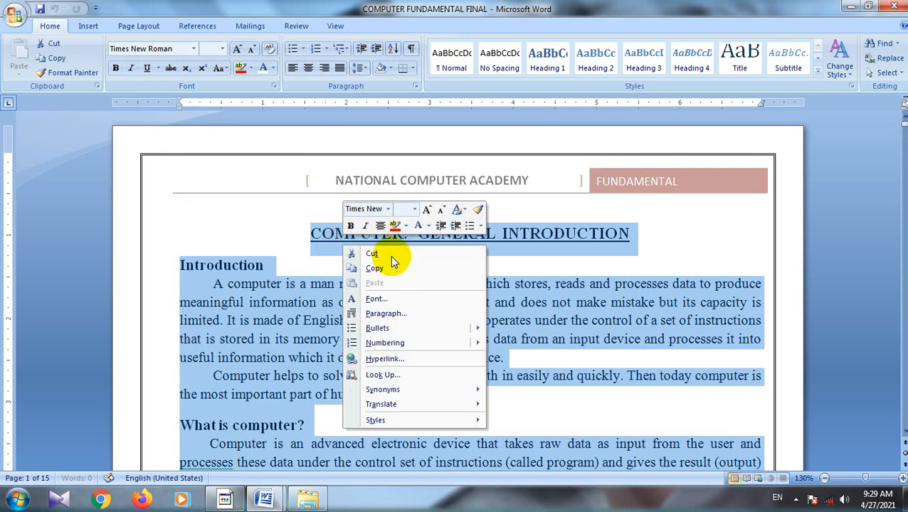
{"action": "left_click", "coordinate": [380, 268]}
{"action": "left_click", "coordinate": [850, 7]}
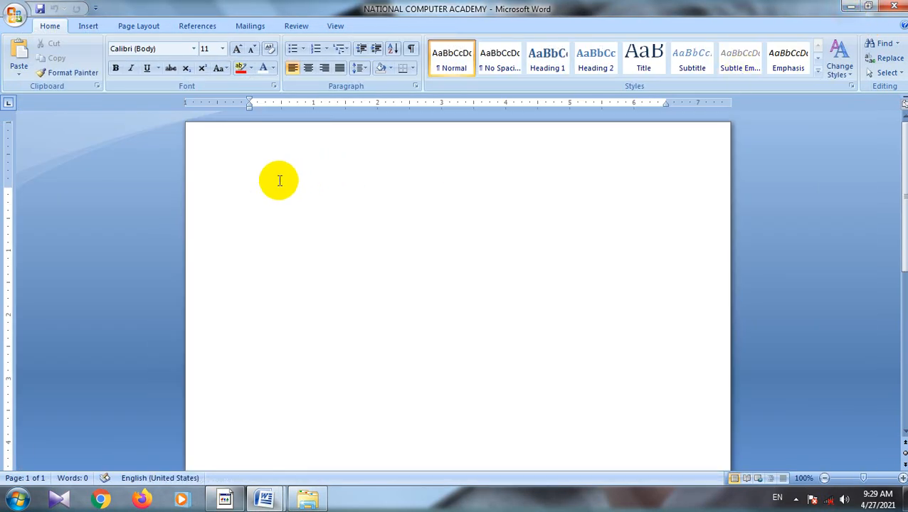
{"action": "key", "text": "ctrl+v"}
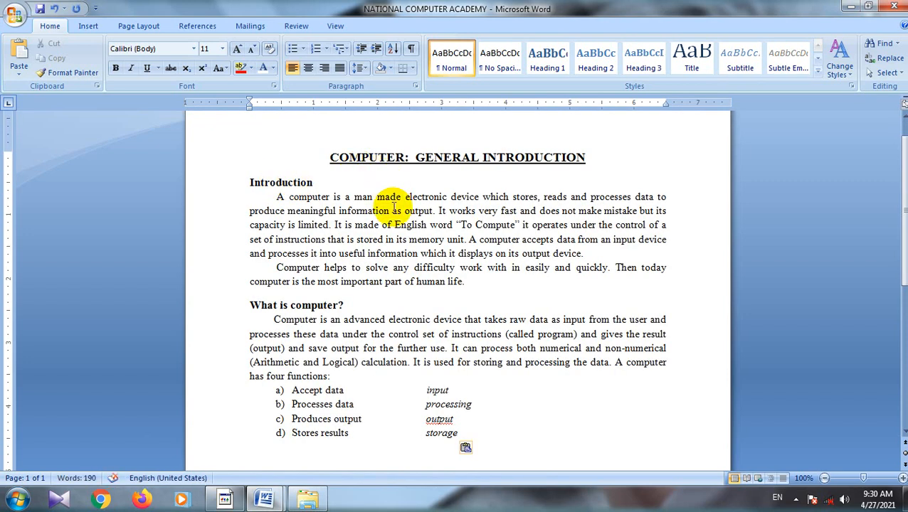
{"action": "scroll", "coordinate": [381, 259], "scroll_direction": "up", "scroll_amount": 1}
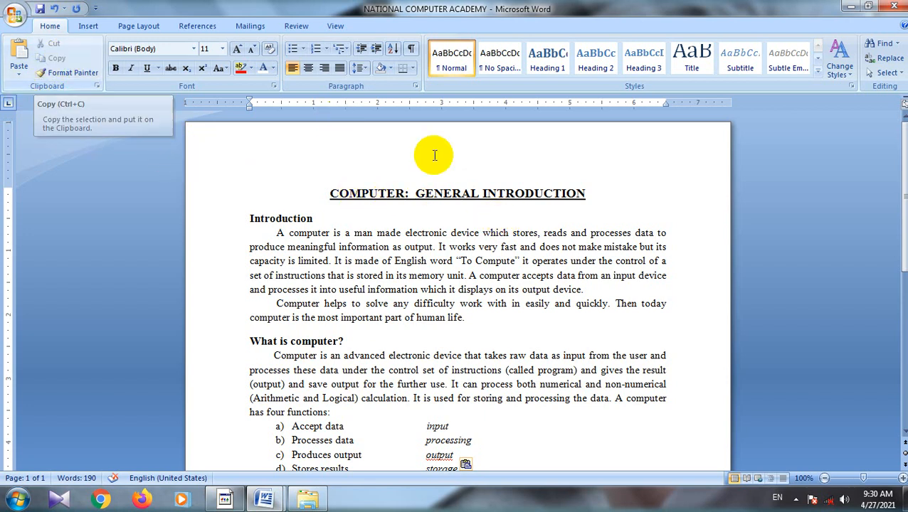
Step: Copy the COMPUTER: GENERAL INTRODUCTION title, paste it on a new line after the Introduction text, and undo the paste
{"action": "left_click_drag", "start_coordinate": [595, 193], "coordinate": [348, 203]}
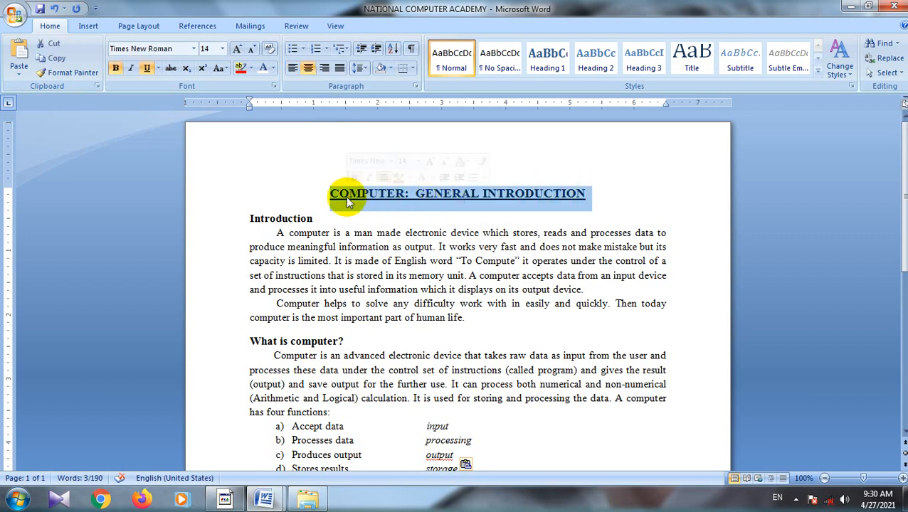
{"action": "left_click", "coordinate": [52, 57]}
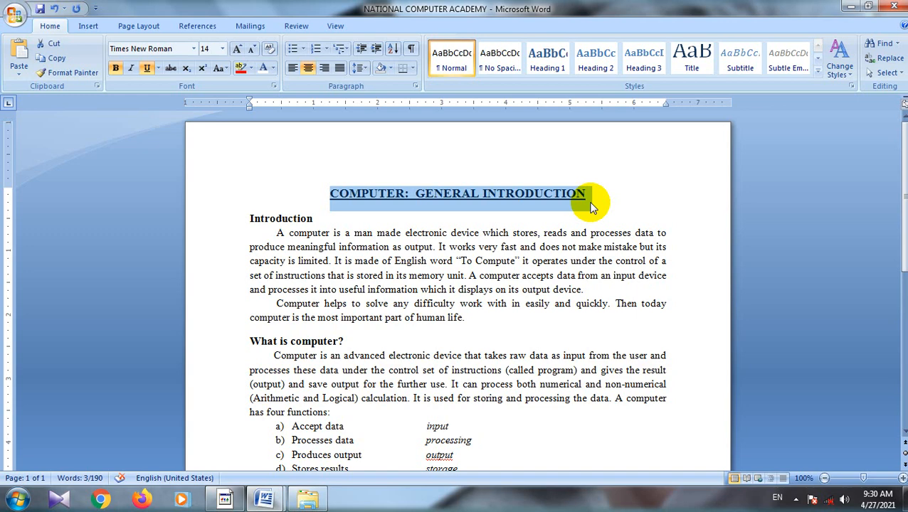
{"action": "left_click", "coordinate": [480, 322]}
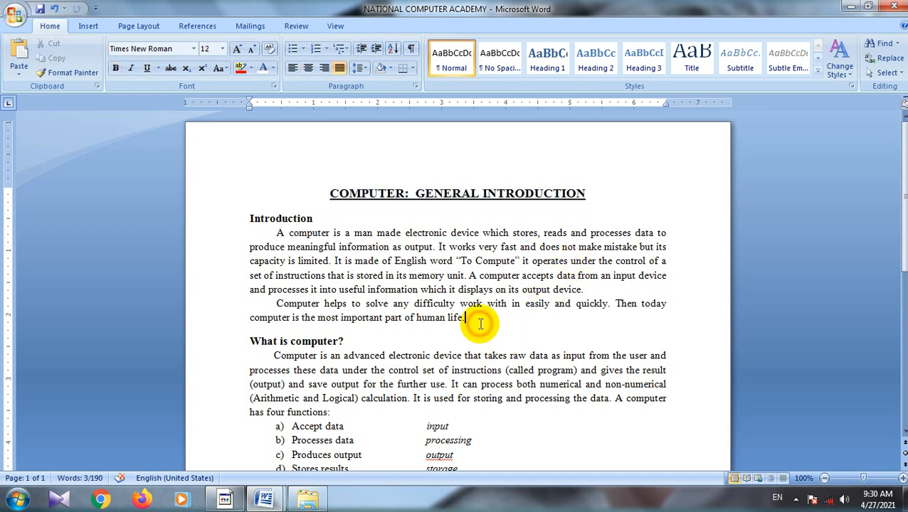
{"action": "key", "text": "Return"}
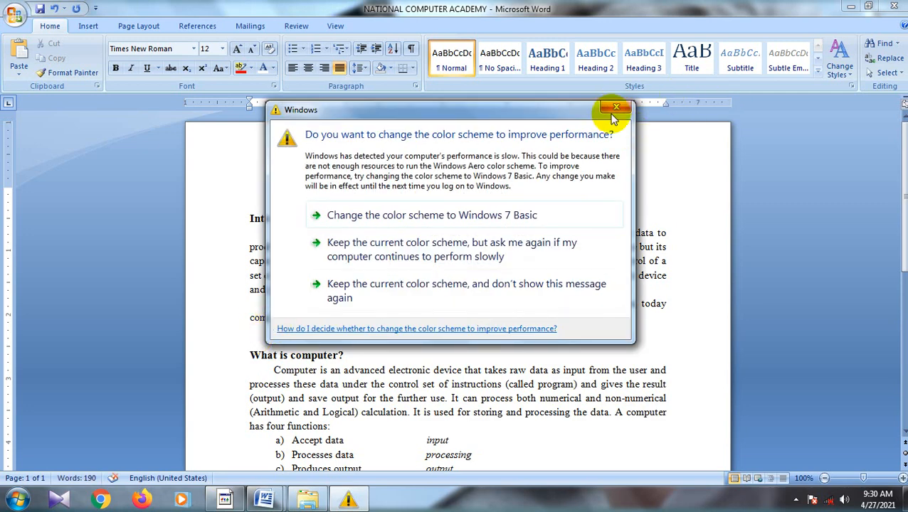
{"action": "left_click", "coordinate": [612, 107]}
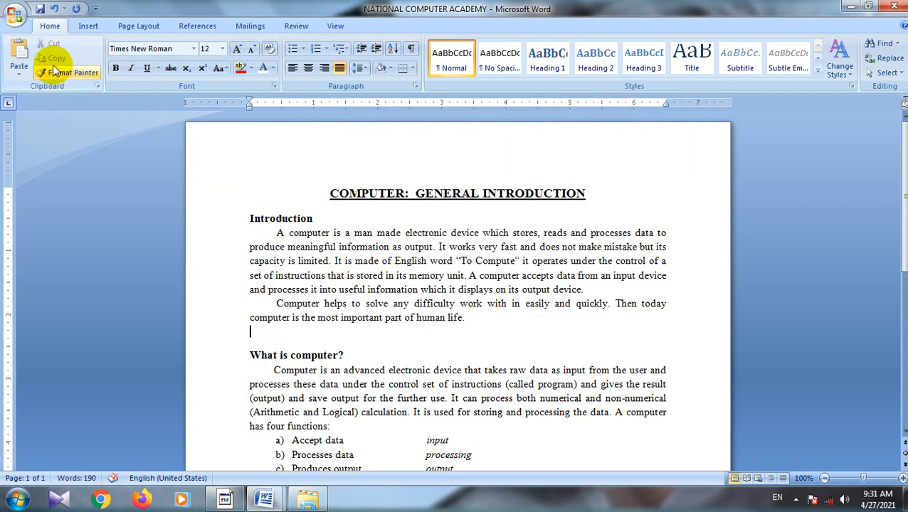
{"action": "left_click", "coordinate": [19, 53]}
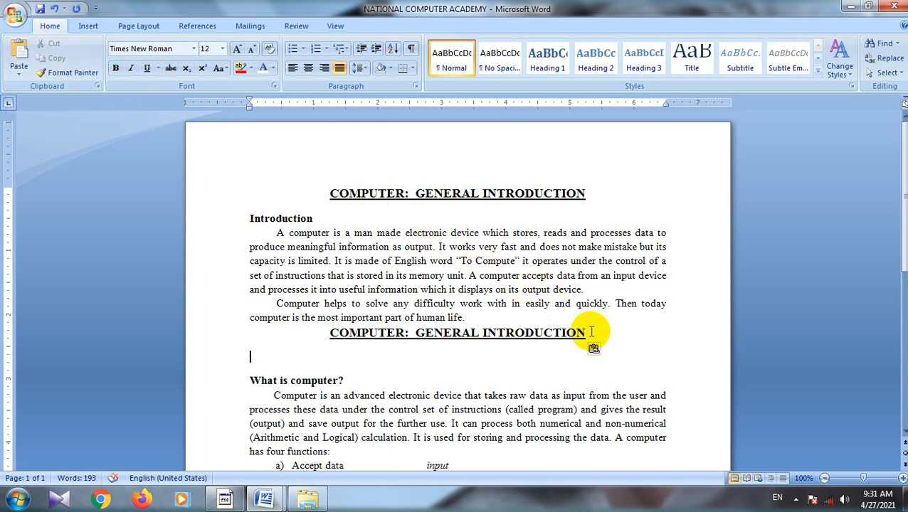
{"action": "key", "text": "ctrl+z"}
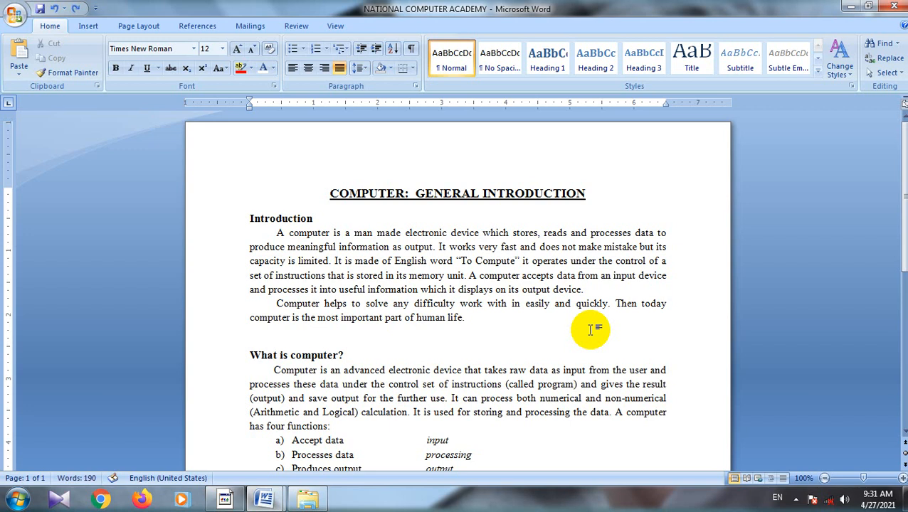
Step: Cut the COMPUTER: GENERAL INTRODUCTION title and paste it on a new line after the Introduction text
{"action": "left_click", "coordinate": [586, 194]}
{"action": "left_click_drag", "start_coordinate": [585, 193], "coordinate": [357, 182]}
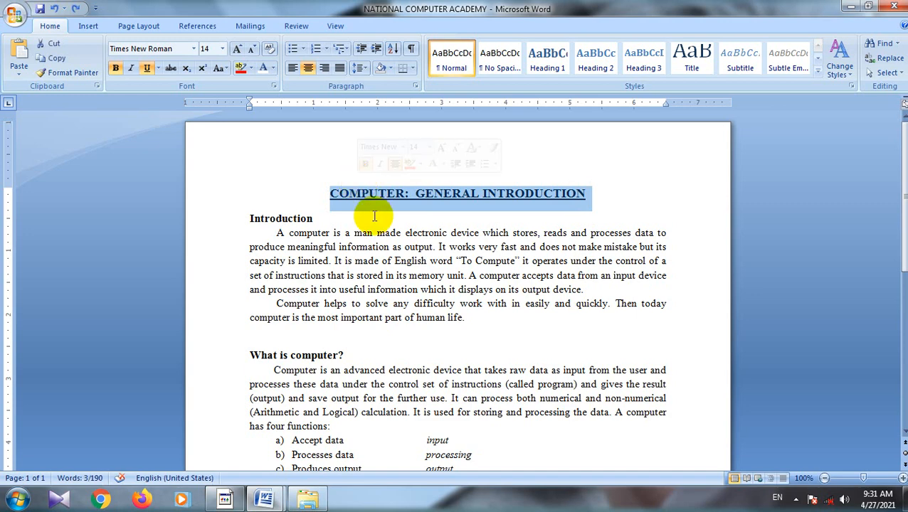
{"action": "left_click", "coordinate": [48, 42]}
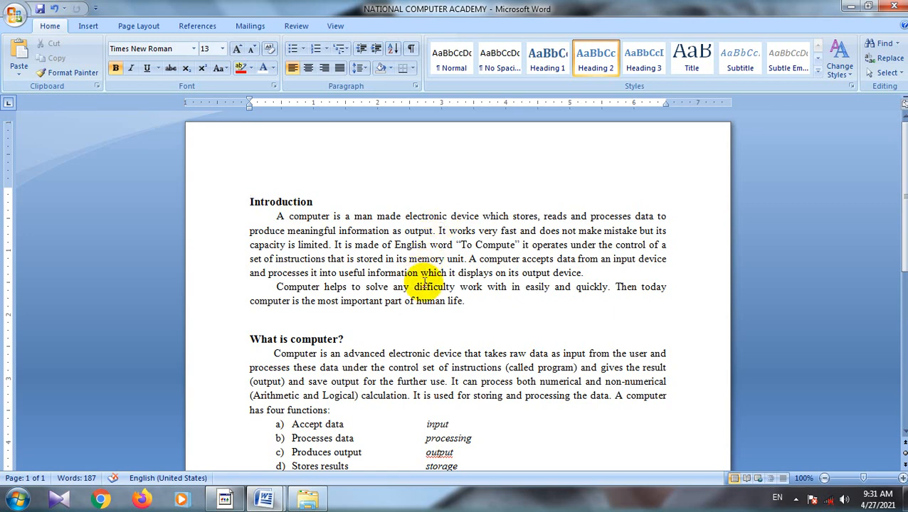
{"action": "scroll", "coordinate": [422, 293], "scroll_direction": "down", "scroll_amount": 3}
{"action": "scroll", "coordinate": [422, 288], "scroll_direction": "down", "scroll_amount": 2}
{"action": "scroll", "coordinate": [375, 218], "scroll_direction": "up", "scroll_amount": 3}
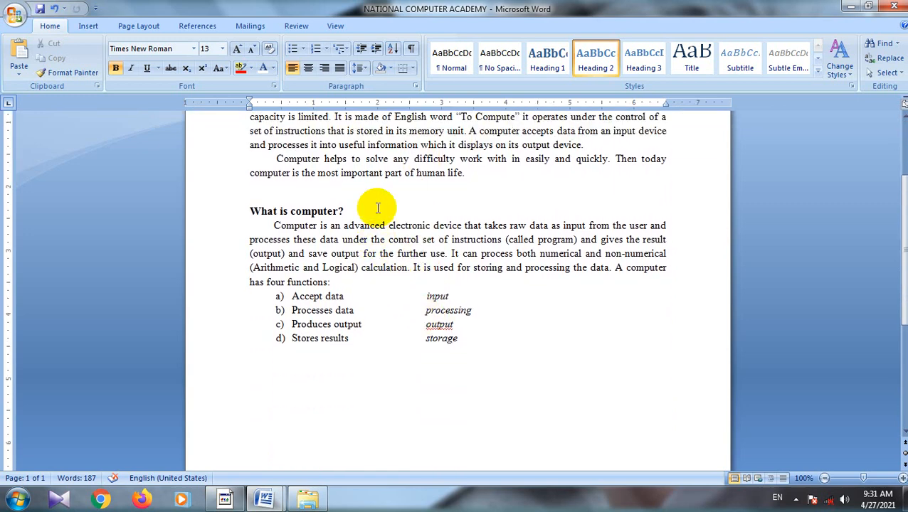
{"action": "left_click", "coordinate": [480, 240]}
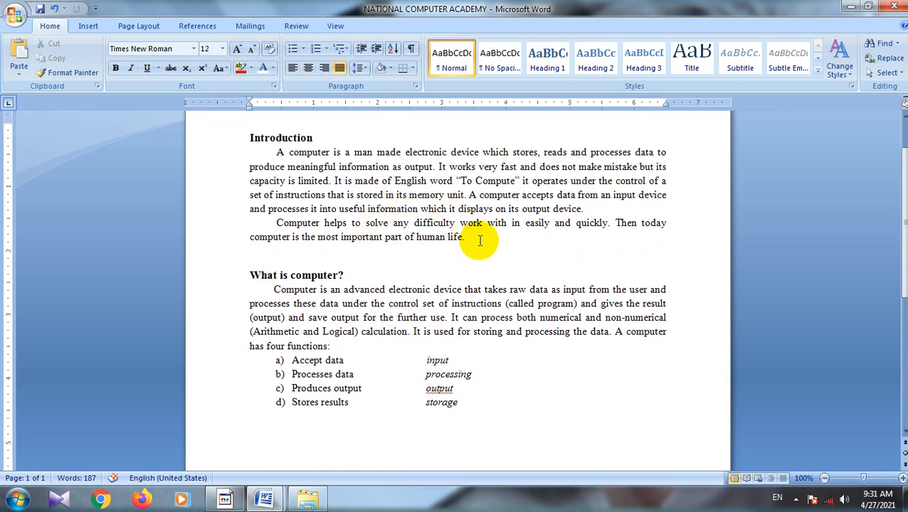
{"action": "key", "text": "Return"}
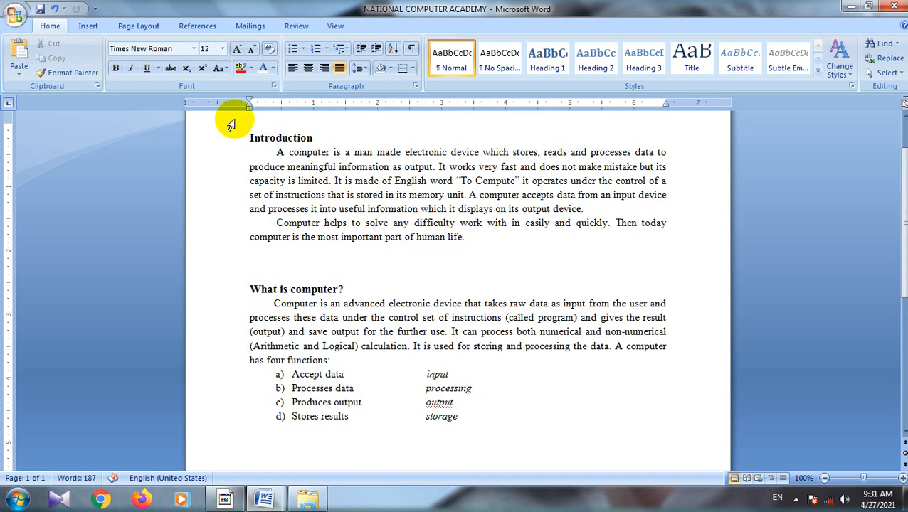
{"action": "left_click", "coordinate": [19, 49]}
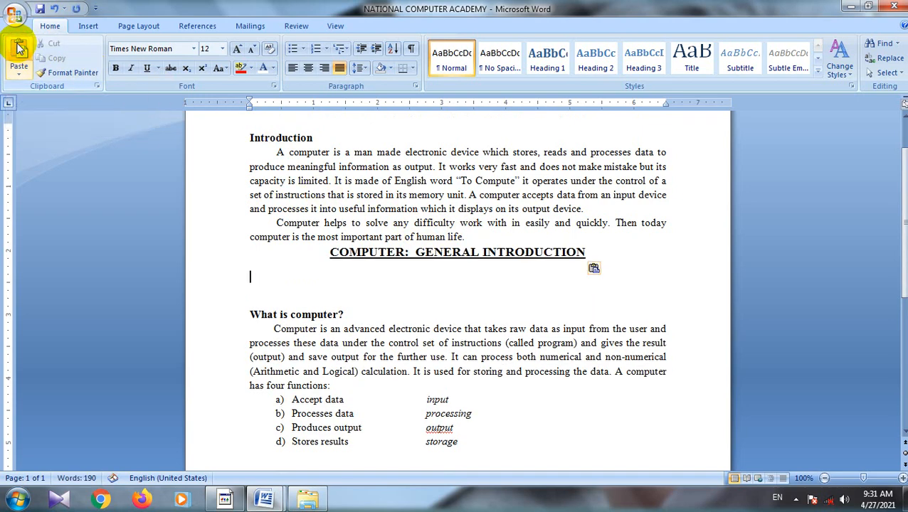
{"action": "scroll", "coordinate": [431, 214], "scroll_direction": "up", "scroll_amount": 2}
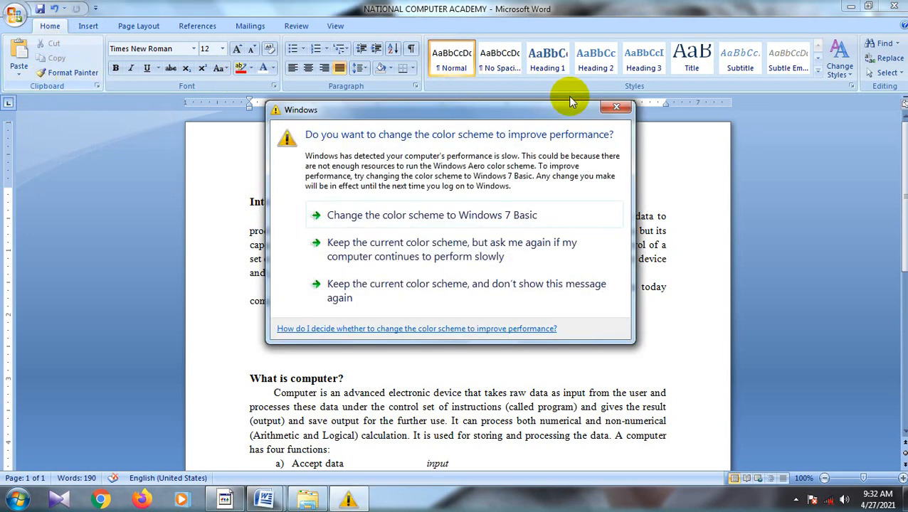
Step: Dismiss the color scheme dialog and undo the cut and paste of the title
{"action": "left_click", "coordinate": [611, 109]}
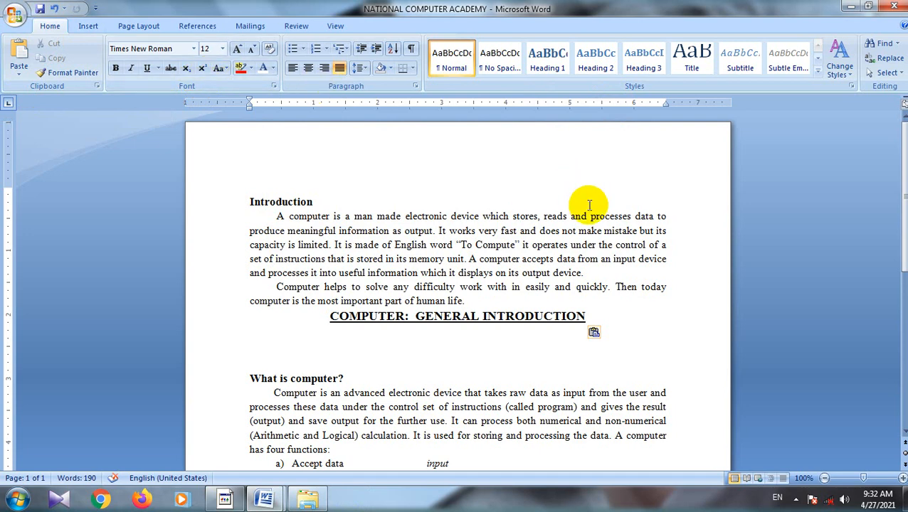
{"action": "key", "text": "ctrl+z"}
{"action": "key", "text": "BackSpace"}
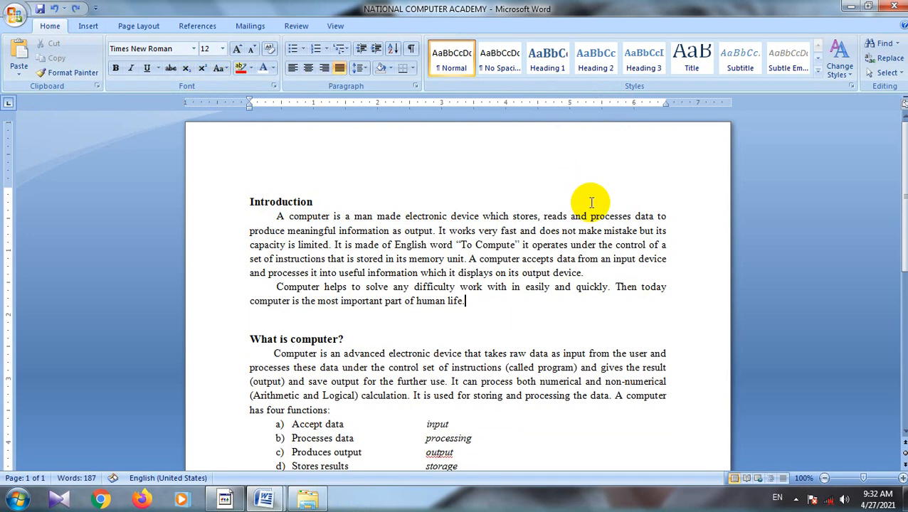
{"action": "key", "text": "ctrl+z"}
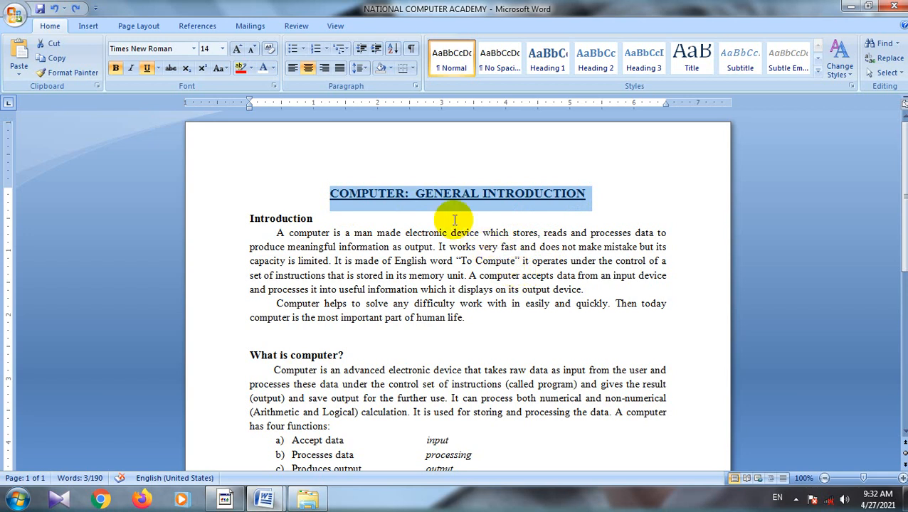
Step: Set the font of the COMPUTER: GENERAL INTRODUCTION title to Arial Black and dismiss the color scheme dialog
{"action": "left_click", "coordinate": [619, 198]}
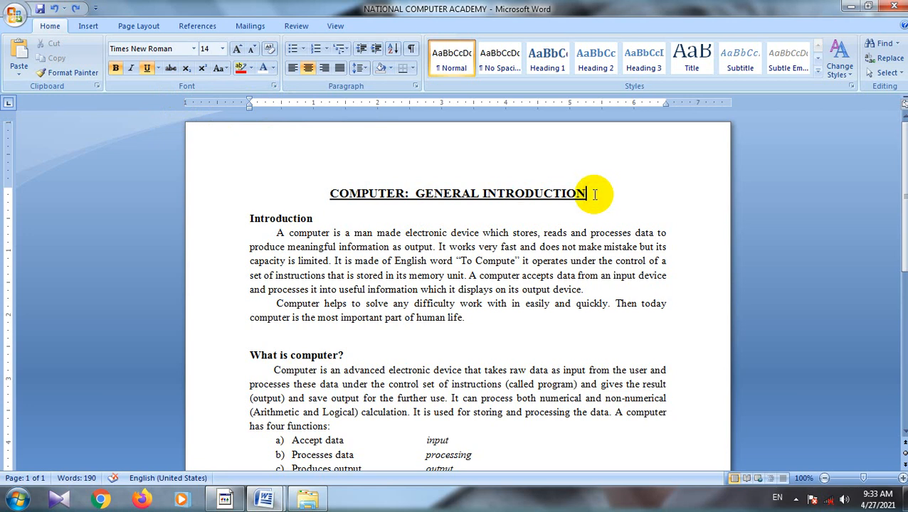
{"action": "left_click_drag", "start_coordinate": [590, 194], "coordinate": [348, 197]}
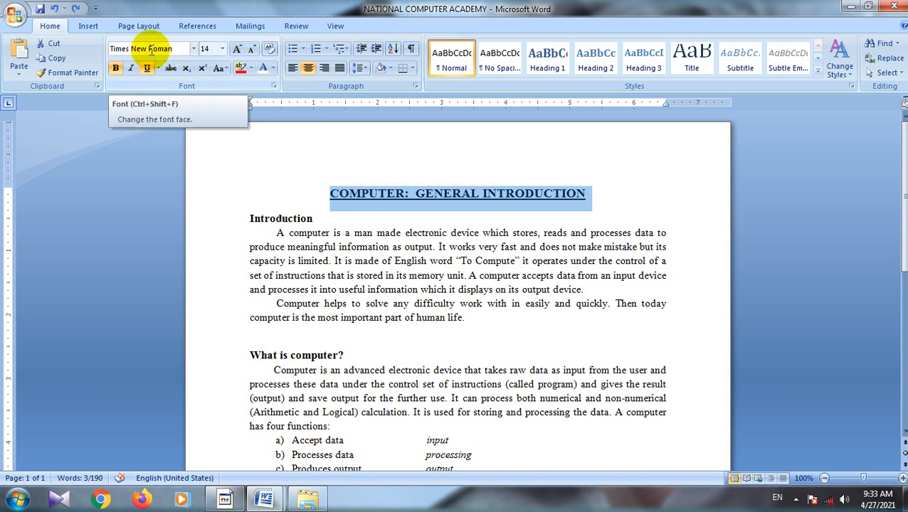
{"action": "left_click", "coordinate": [193, 49]}
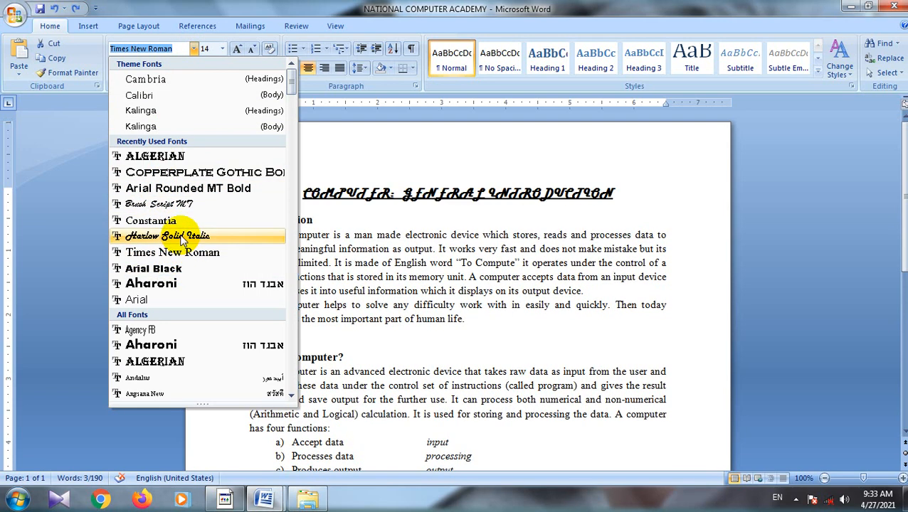
{"action": "scroll", "coordinate": [178, 273], "scroll_direction": "down", "scroll_amount": 1}
{"action": "scroll", "coordinate": [177, 272], "scroll_direction": "down", "scroll_amount": 1}
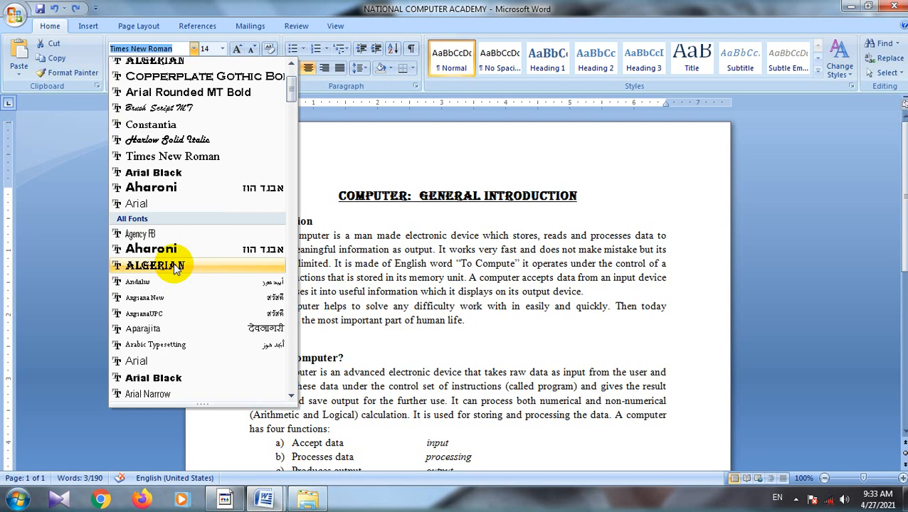
{"action": "left_click", "coordinate": [160, 177]}
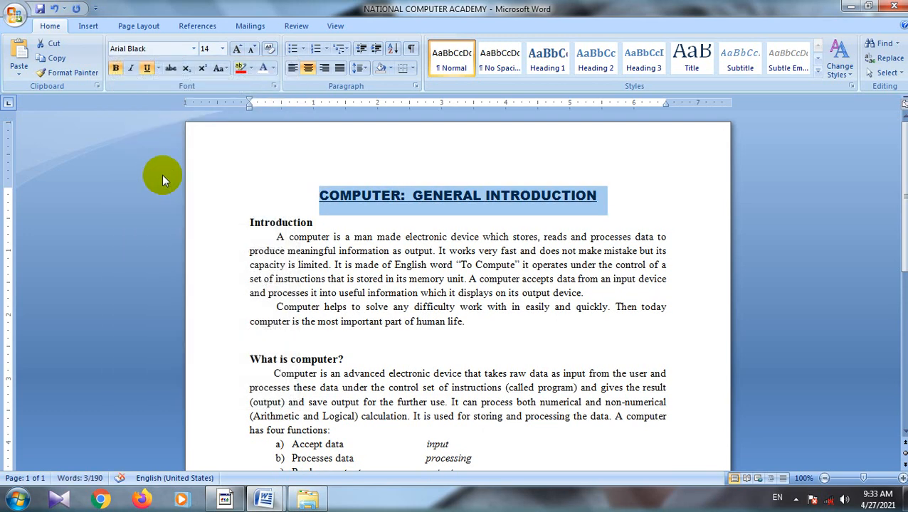
{"action": "left_click", "coordinate": [574, 201]}
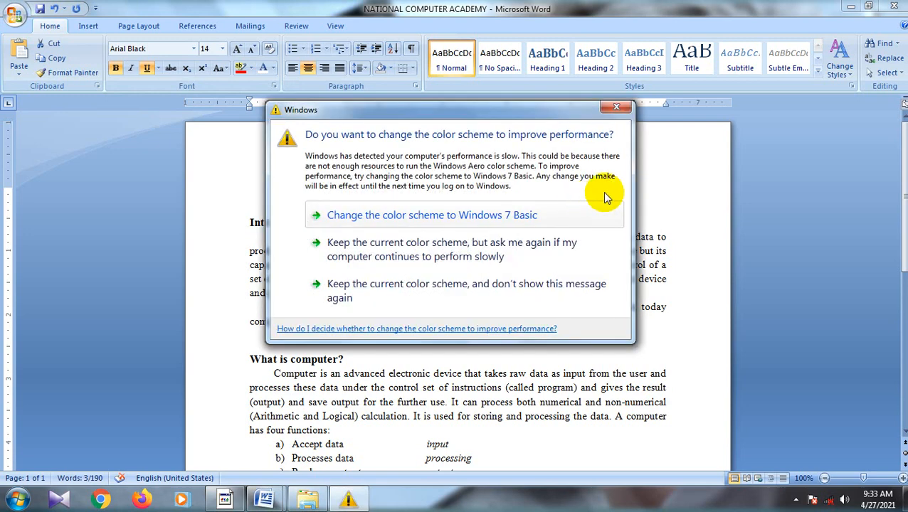
{"action": "left_click", "coordinate": [614, 109]}
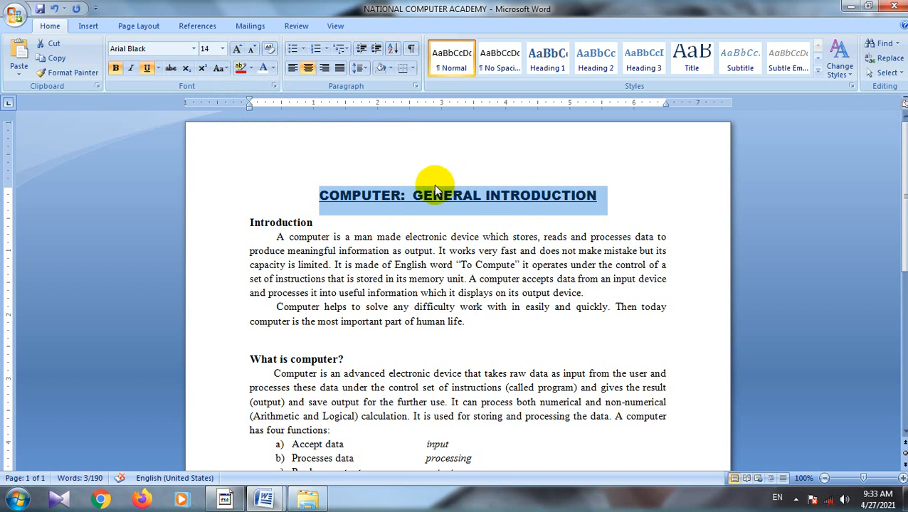
Step: Set the title's font size to 15 and enlarge it stepwise with Grow Font
{"action": "left_click", "coordinate": [222, 50]}
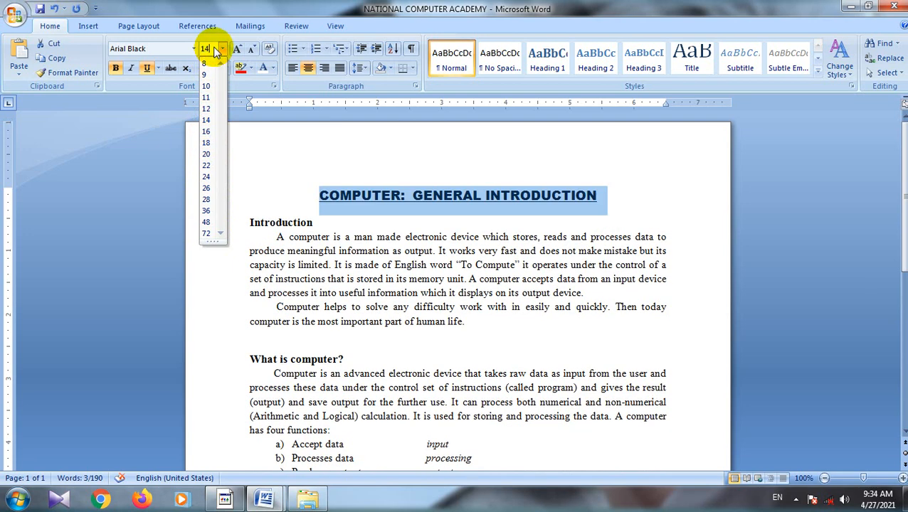
{"action": "key", "text": "BackSpace"}
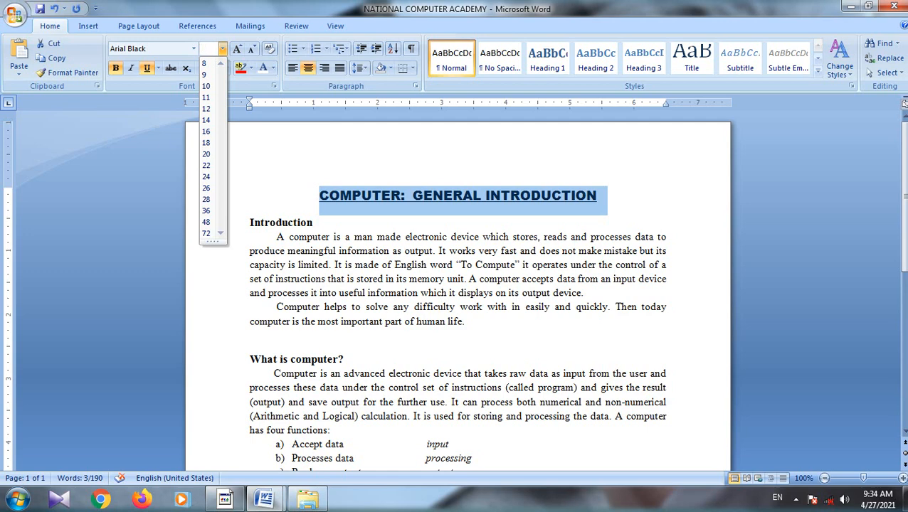
{"action": "key", "text": "Return"}
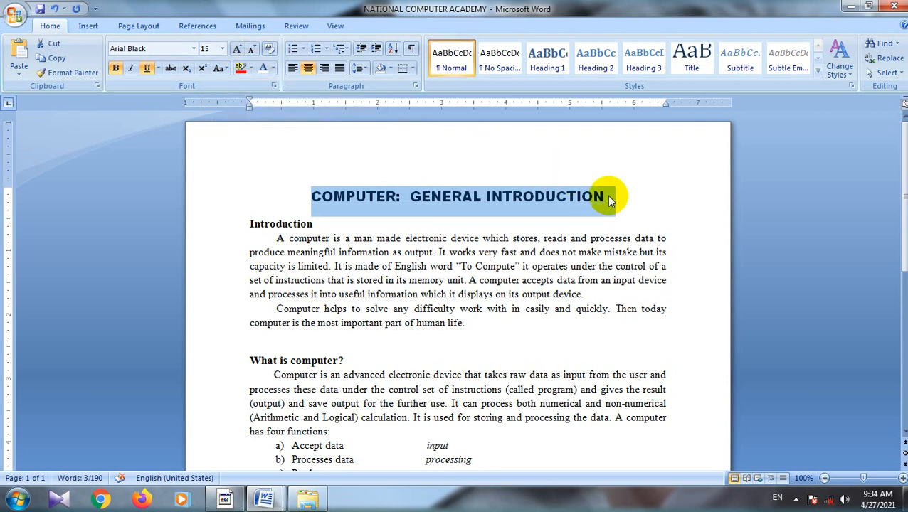
{"action": "left_click", "coordinate": [238, 50]}
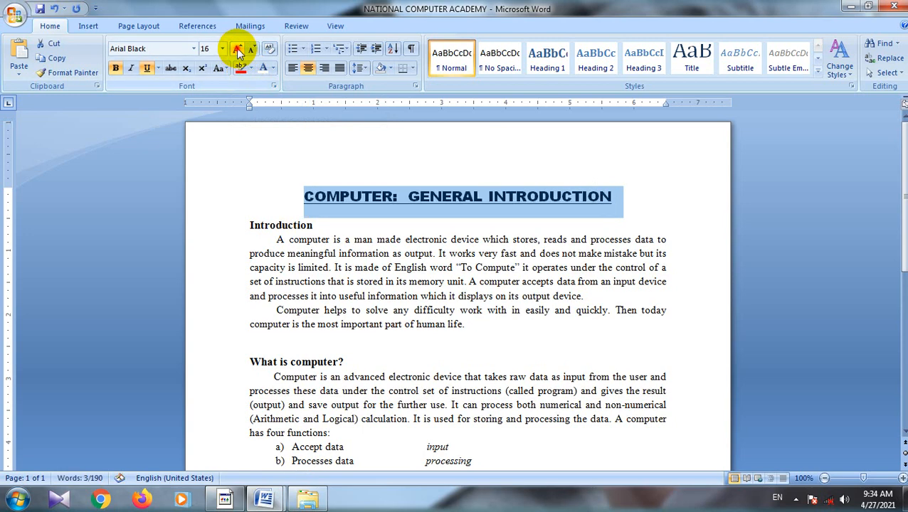
{"action": "left_click", "coordinate": [239, 49]}
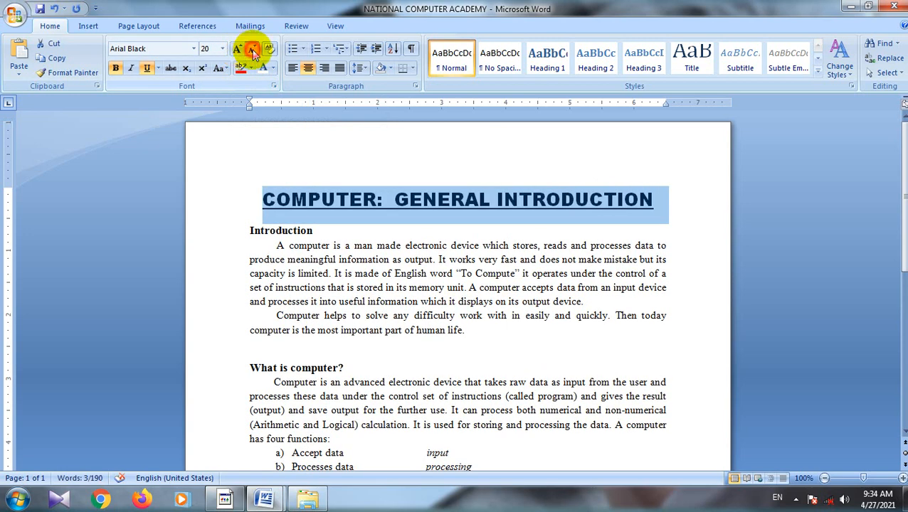
Step: Reduce the font size of the COMPUTER: GENERAL INTRODUCTION title stepwise to 11 with Shrink Font
{"action": "left_click", "coordinate": [253, 50]}
{"action": "left_click", "coordinate": [253, 50]}
{"action": "left_click", "coordinate": [252, 49]}
{"action": "left_click", "coordinate": [253, 50]}
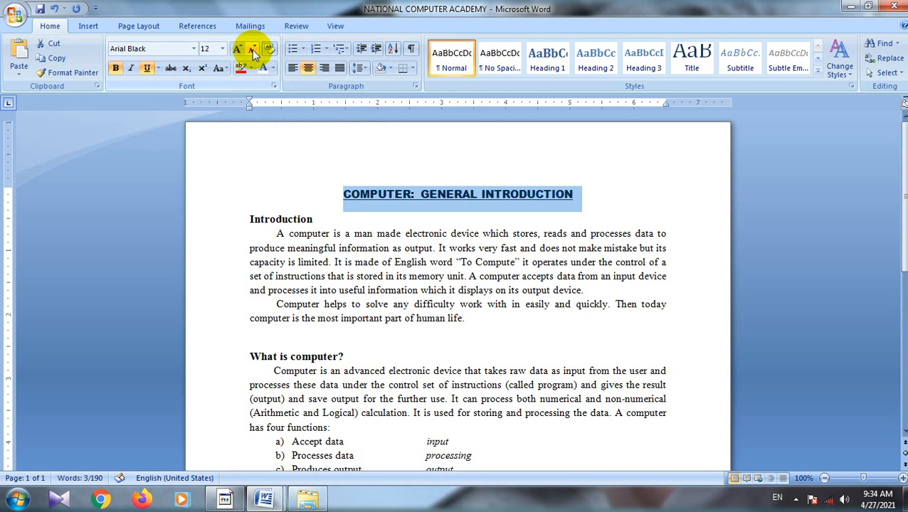
{"action": "left_click", "coordinate": [253, 50]}
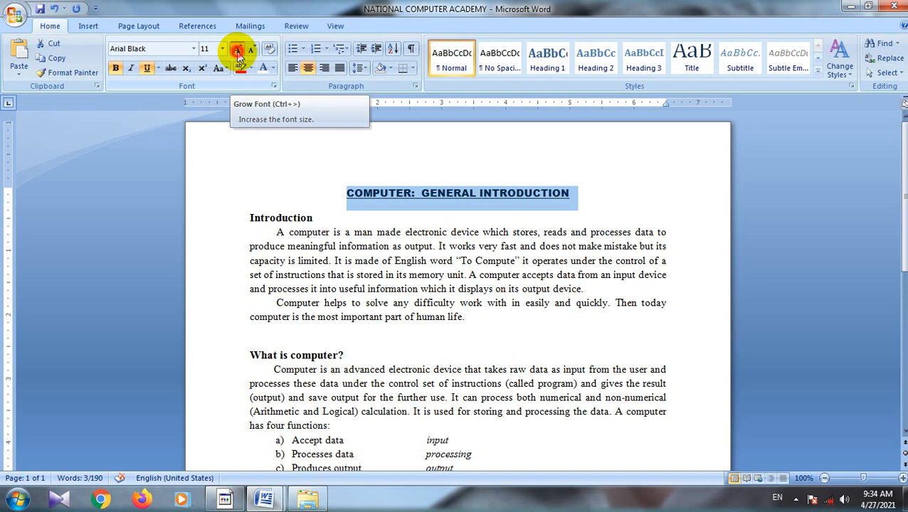
Step: Enlarge the title stepwise to size 18 with Grow Font and dismiss the color scheme dialog
{"action": "left_click", "coordinate": [237, 51]}
{"action": "left_click", "coordinate": [238, 51]}
{"action": "left_click", "coordinate": [238, 53]}
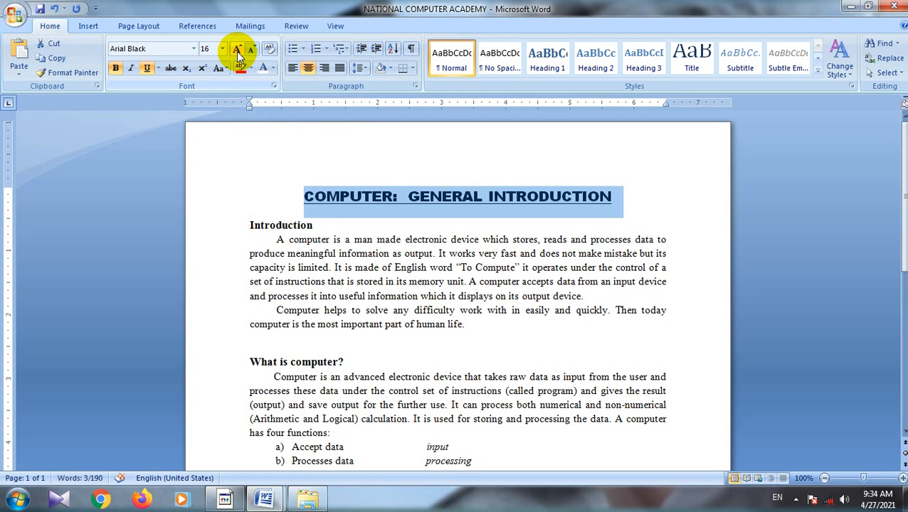
{"action": "left_click", "coordinate": [237, 51]}
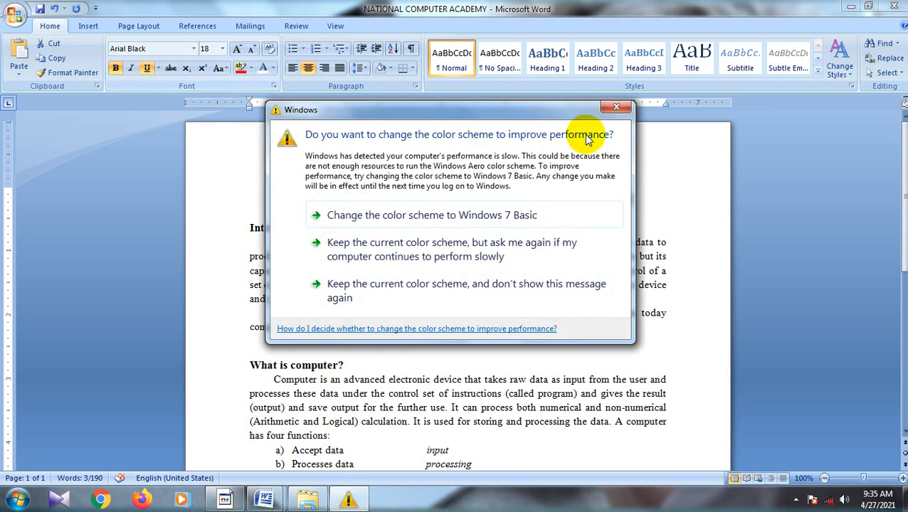
{"action": "left_click", "coordinate": [604, 109]}
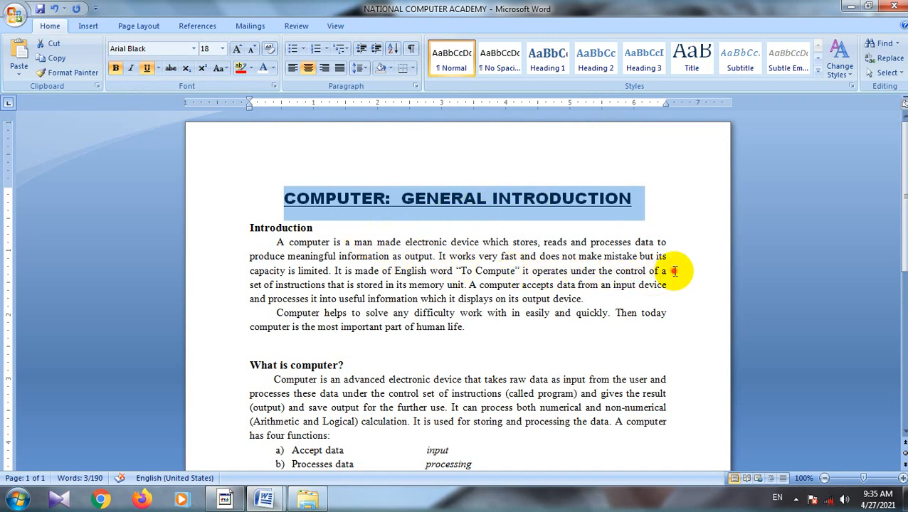
Step: Make the Introduction paragraph bold and italic from "A computer is a man made" through "of a set"
{"action": "left_click_drag", "start_coordinate": [673, 271], "coordinate": [263, 245]}
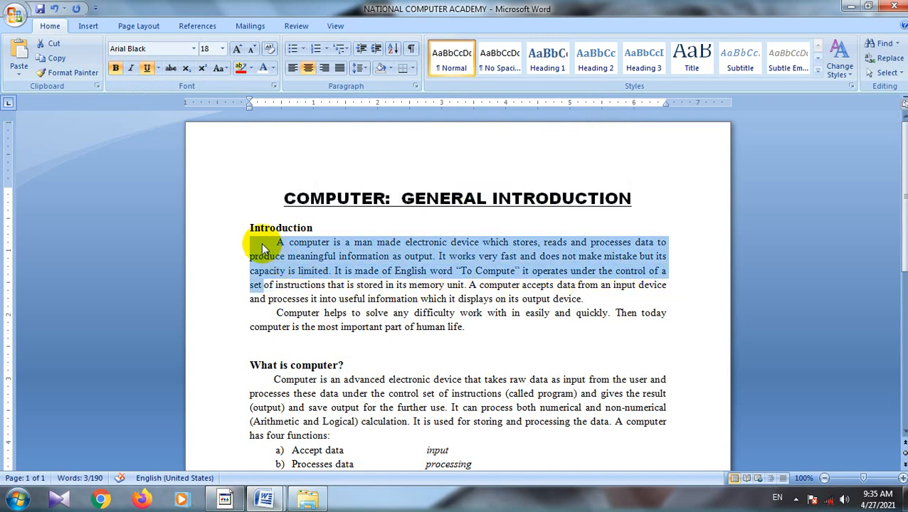
{"action": "left_click", "coordinate": [116, 69]}
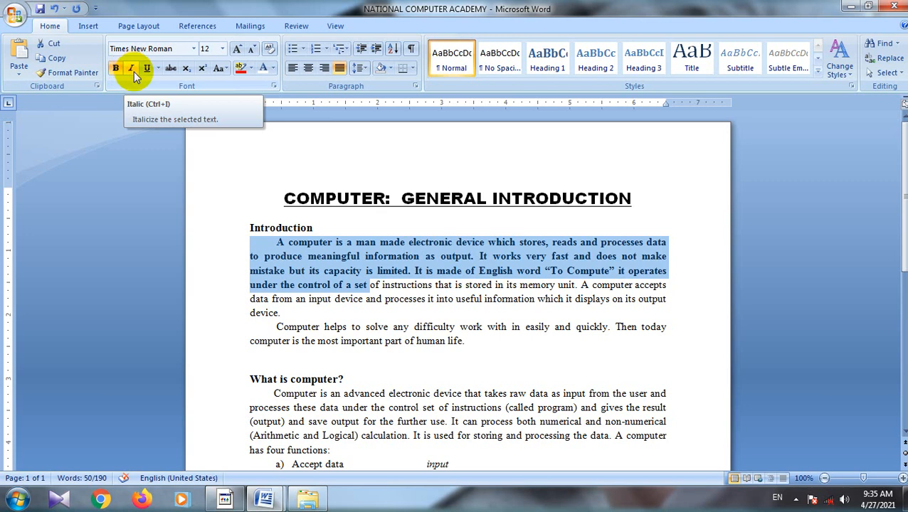
{"action": "left_click", "coordinate": [133, 71]}
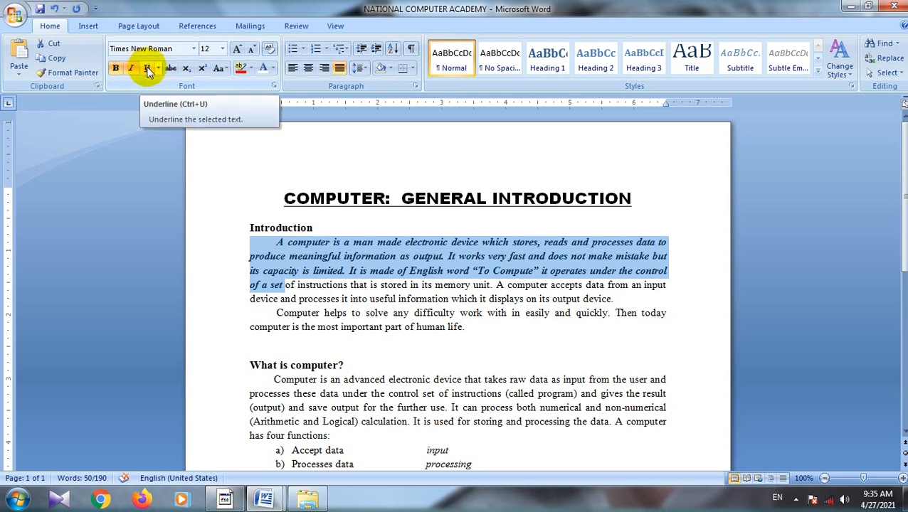
Step: Apply a wave underline to the first three lines of the Introduction paragraph, dismissing the color scheme dialog
{"action": "left_click", "coordinate": [669, 284]}
{"action": "left_click_drag", "start_coordinate": [668, 271], "coordinate": [255, 244]}
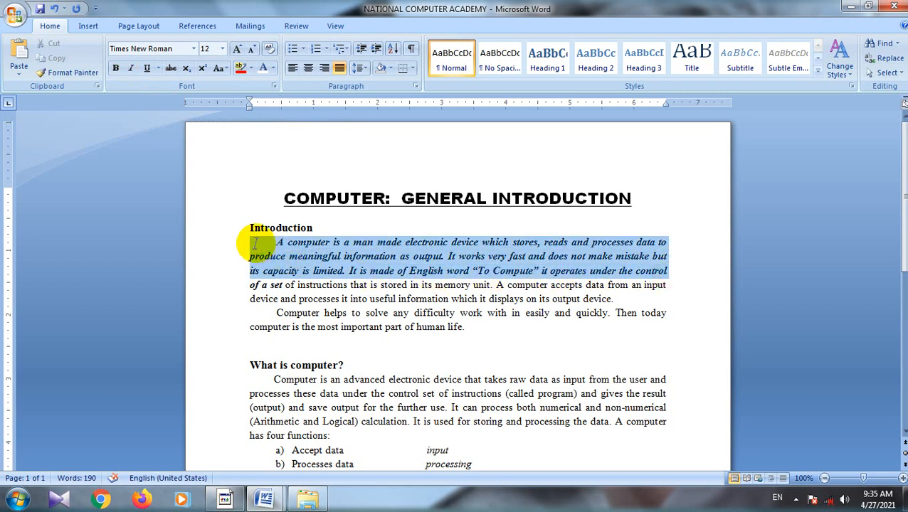
{"action": "left_click", "coordinate": [150, 68]}
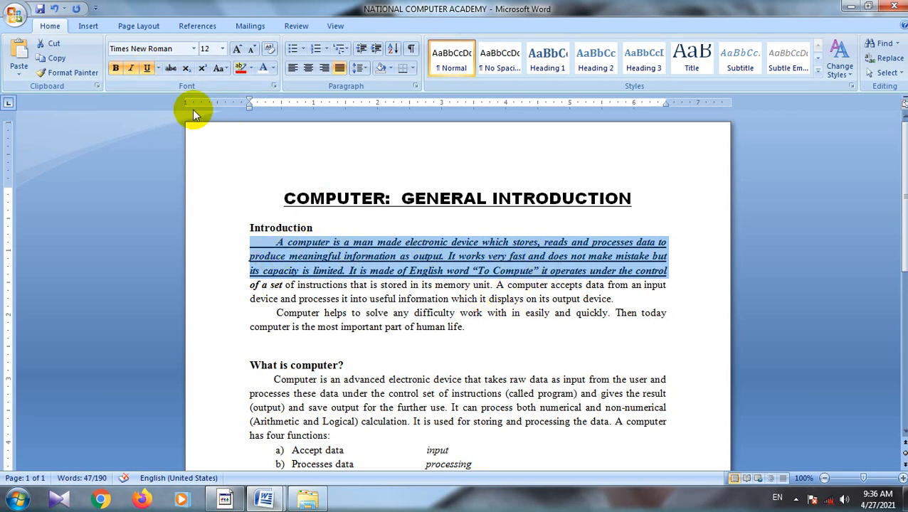
{"action": "left_click", "coordinate": [158, 69]}
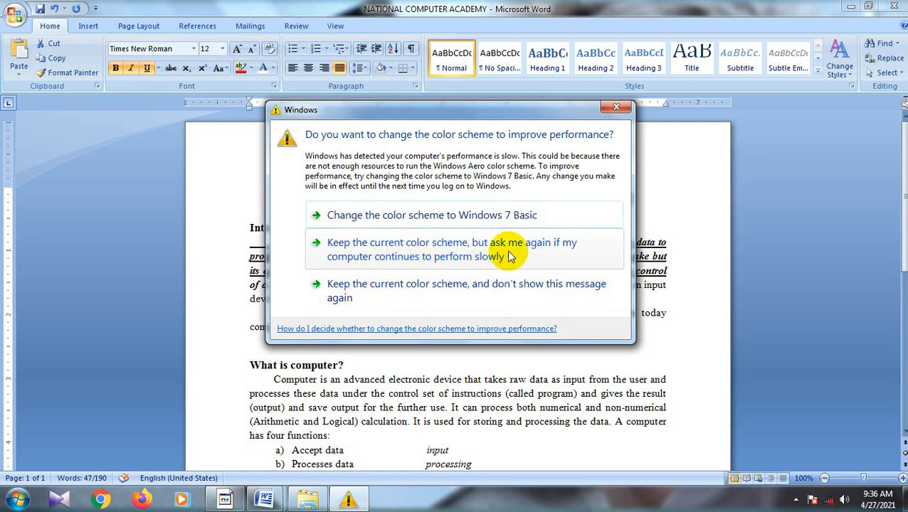
{"action": "left_click", "coordinate": [452, 288]}
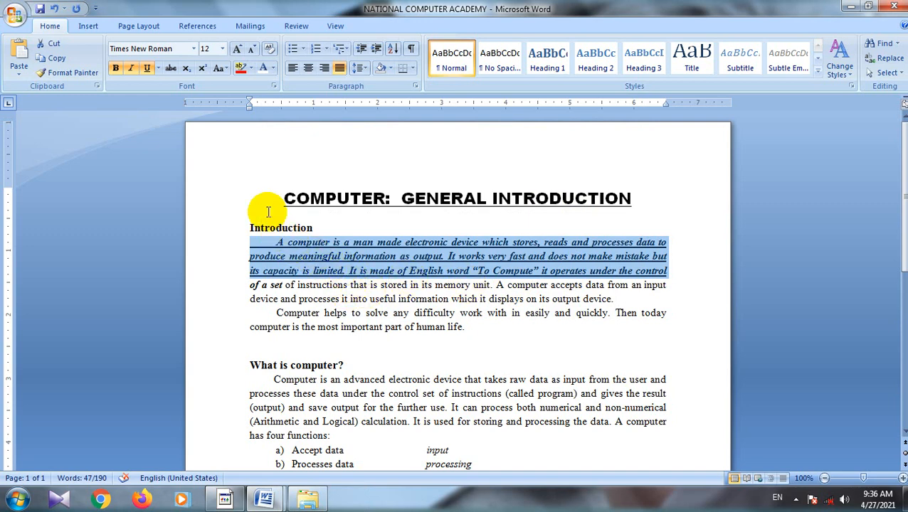
{"action": "left_click", "coordinate": [157, 68]}
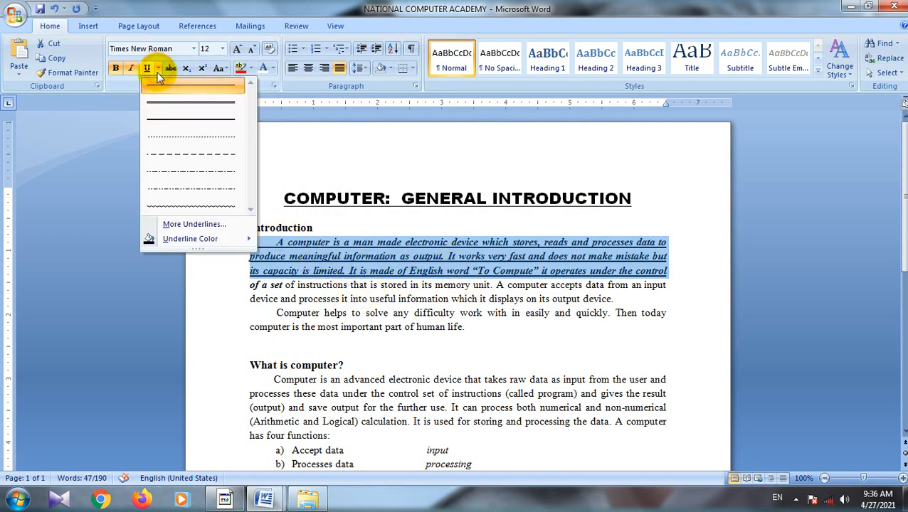
{"action": "left_click", "coordinate": [181, 208]}
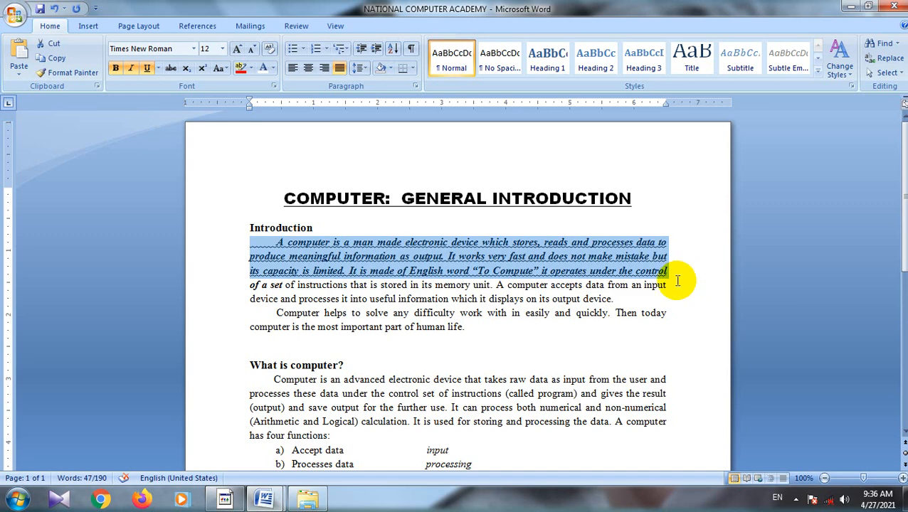
Step: Remove the bold, italic and underline formatting from the first three lines of the Introduction paragraph
{"action": "left_click_drag", "start_coordinate": [671, 272], "coordinate": [214, 245]}
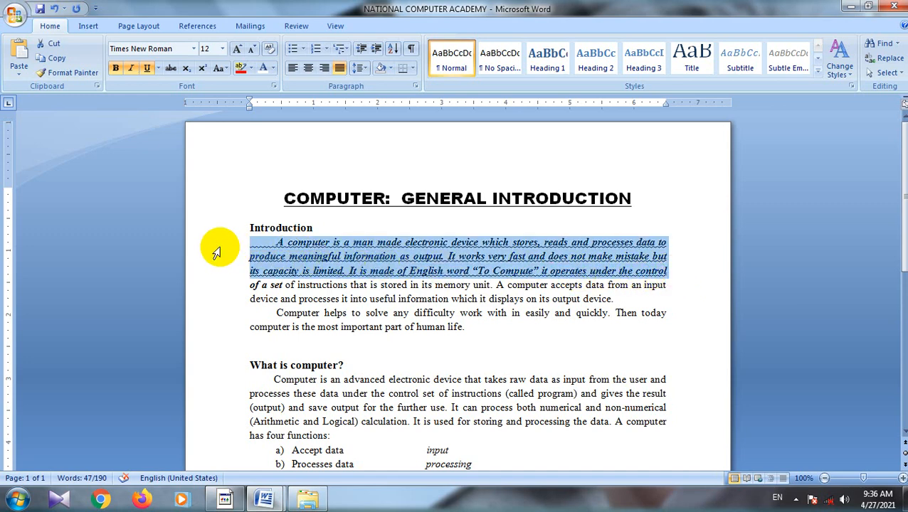
{"action": "left_click", "coordinate": [114, 69]}
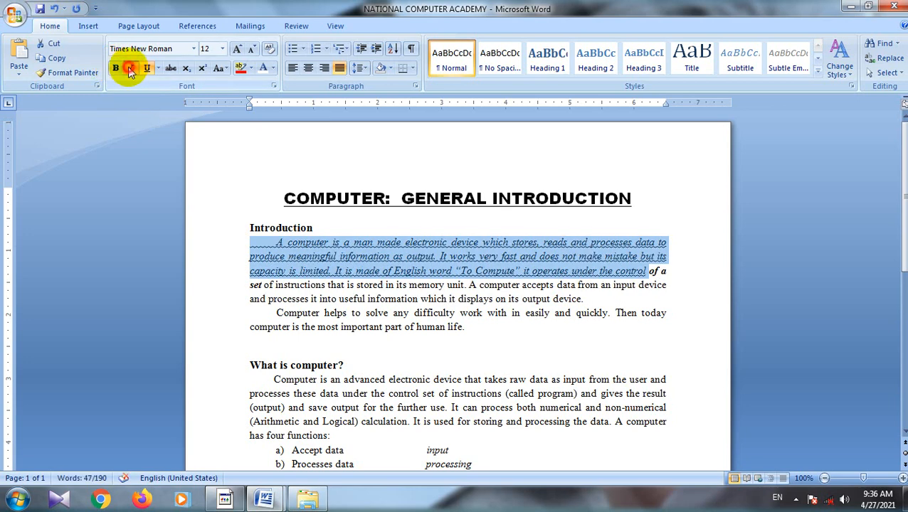
{"action": "left_click", "coordinate": [130, 69]}
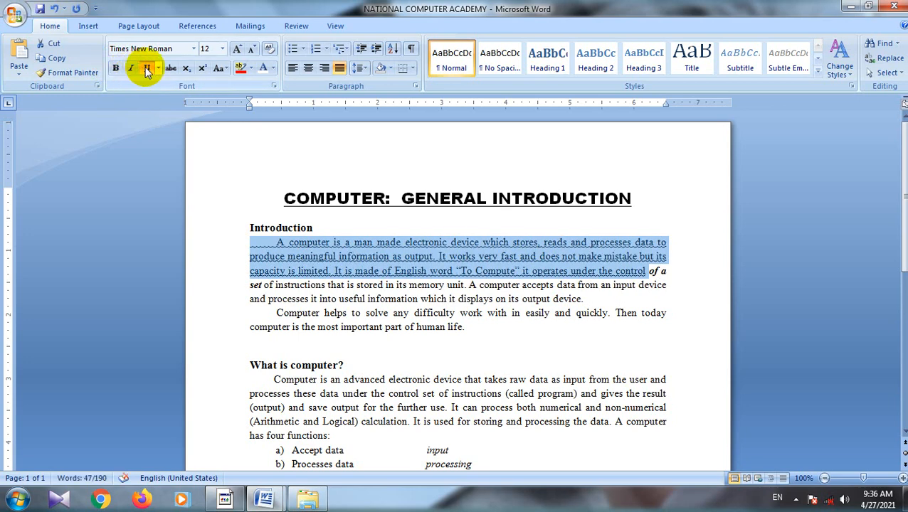
{"action": "left_click", "coordinate": [145, 67]}
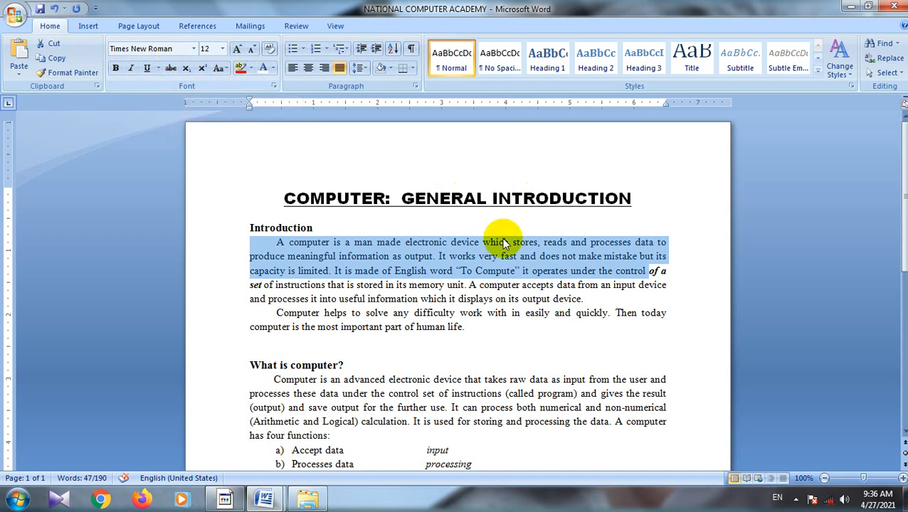
{"action": "left_click", "coordinate": [497, 205]}
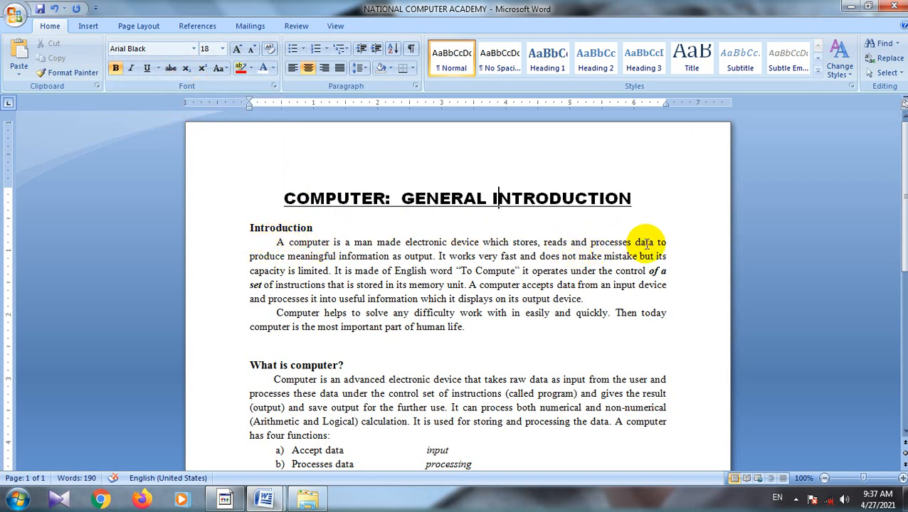
Step: Strike through "made electronic device which stores, reads and processes" in the Introduction paragraph
{"action": "left_click_drag", "start_coordinate": [633, 242], "coordinate": [397, 245]}
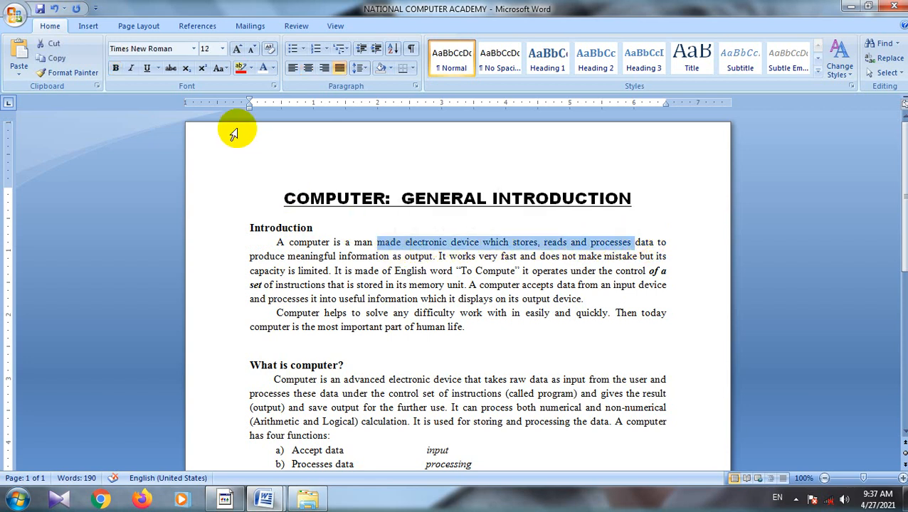
{"action": "left_click", "coordinate": [172, 68]}
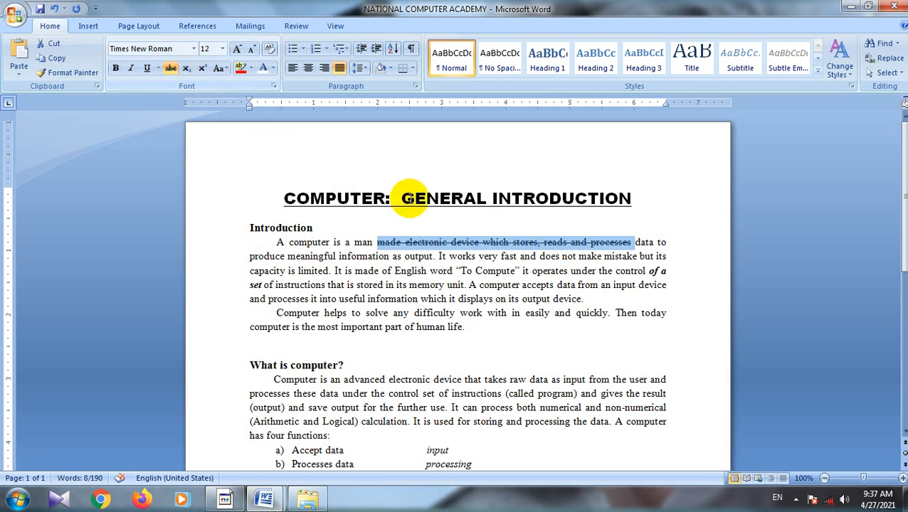
{"action": "left_click", "coordinate": [466, 226]}
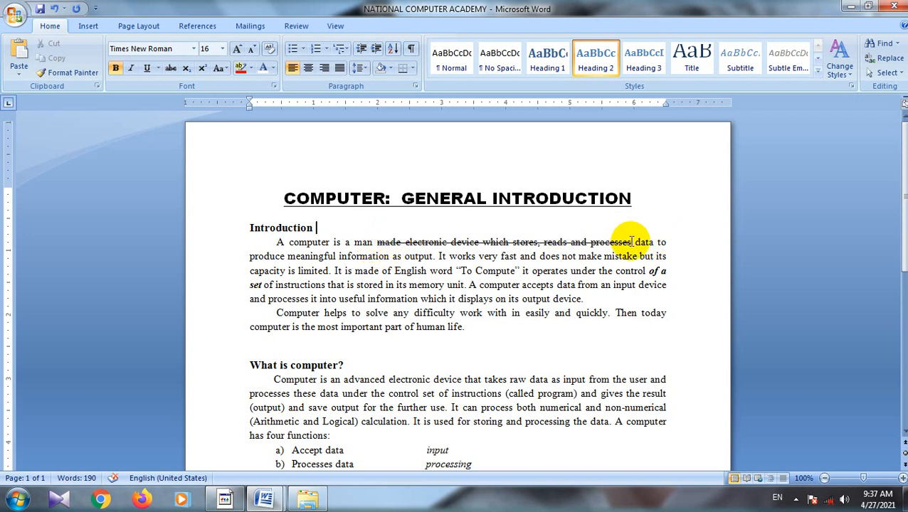
Step: Apply strikethrough to the COMPUTER: GENERAL INTRODUCTION title
{"action": "left_click_drag", "start_coordinate": [637, 198], "coordinate": [324, 199]}
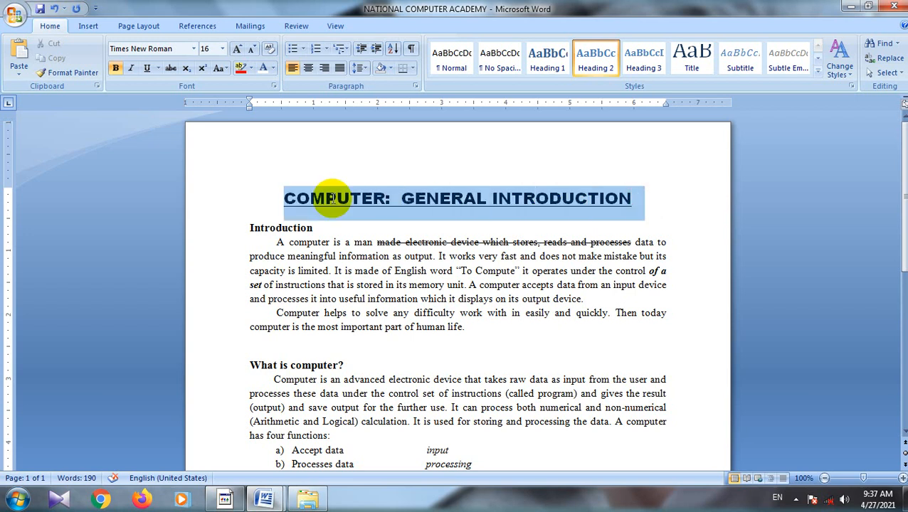
{"action": "left_click", "coordinate": [171, 67]}
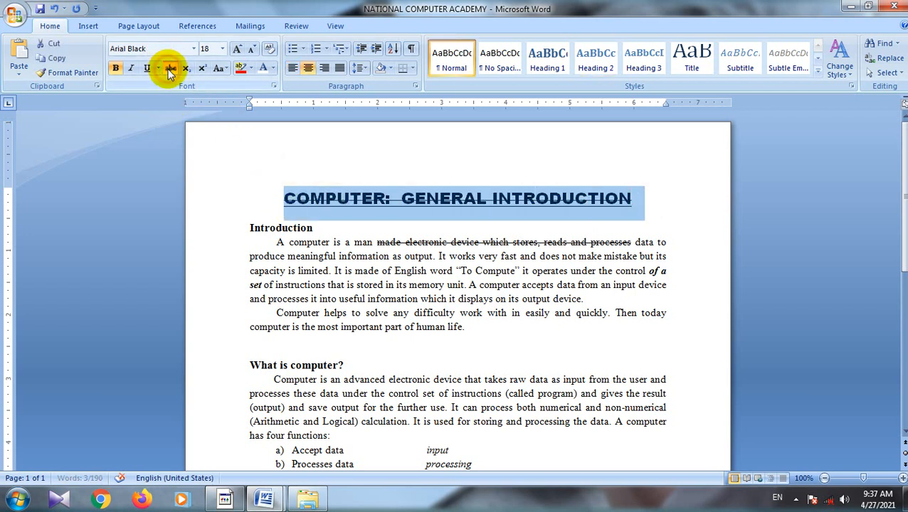
{"action": "left_click", "coordinate": [458, 135]}
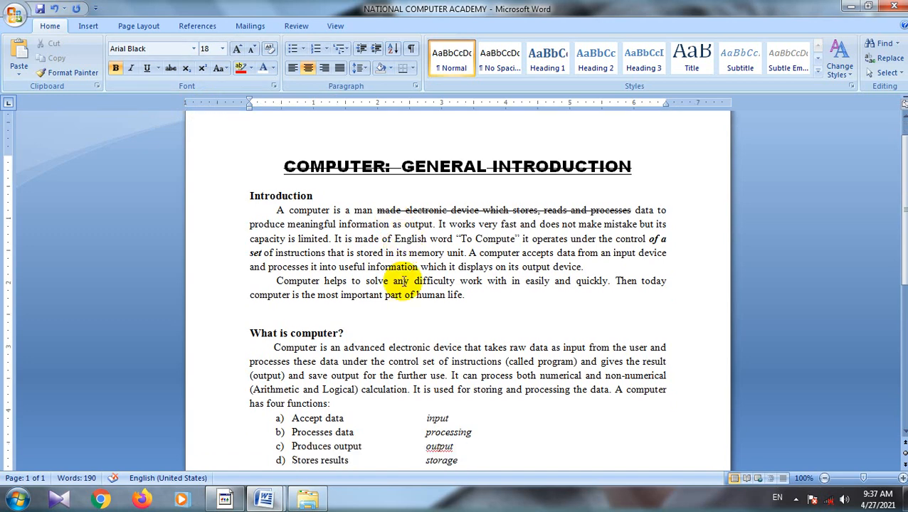
Step: Remove the list lettering from the Stores results line and start a new non-italic line below it
{"action": "scroll", "coordinate": [391, 340], "scroll_direction": "down", "scroll_amount": 5}
{"action": "left_click", "coordinate": [470, 301]}
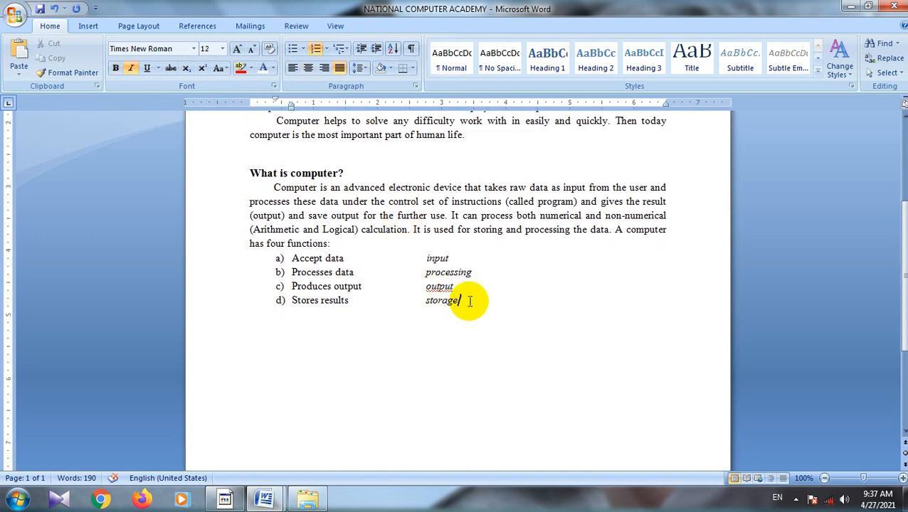
{"action": "left_click", "coordinate": [131, 69]}
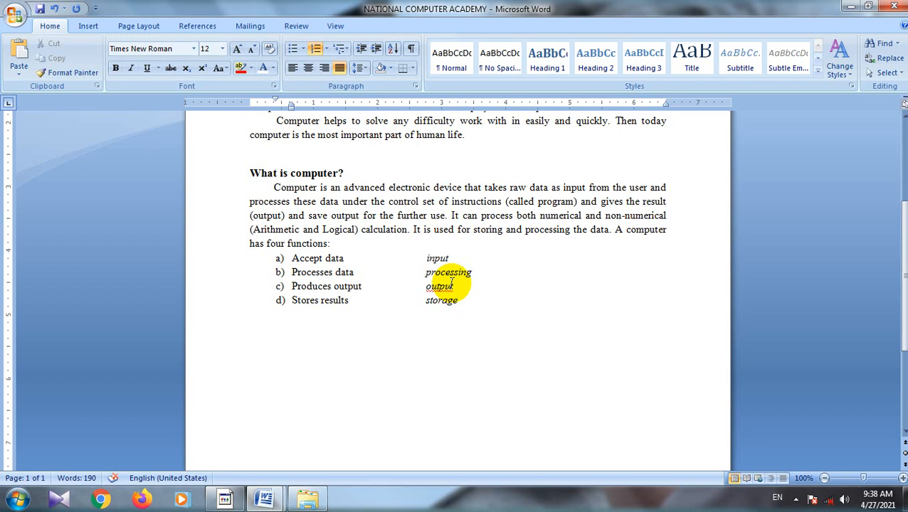
{"action": "key", "text": "Return"}
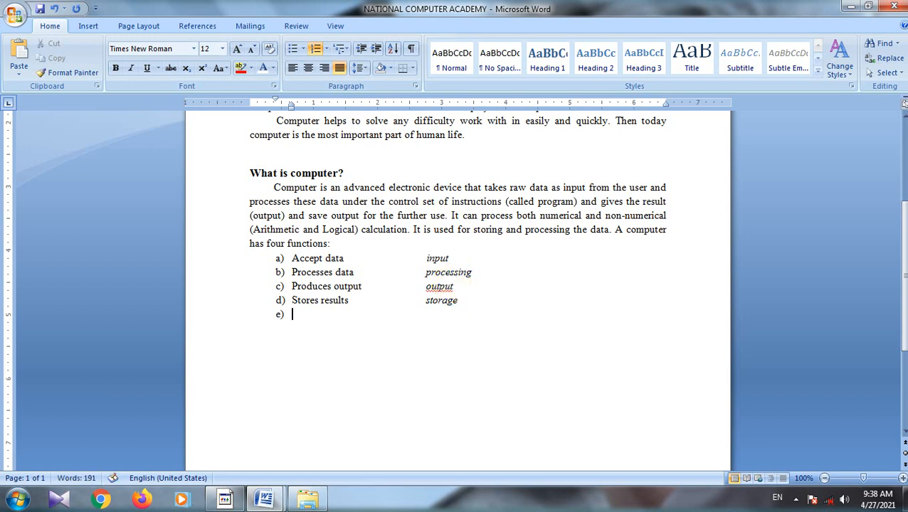
{"action": "key", "text": "BackSpace"}
{"action": "key", "text": "BackSpace"}
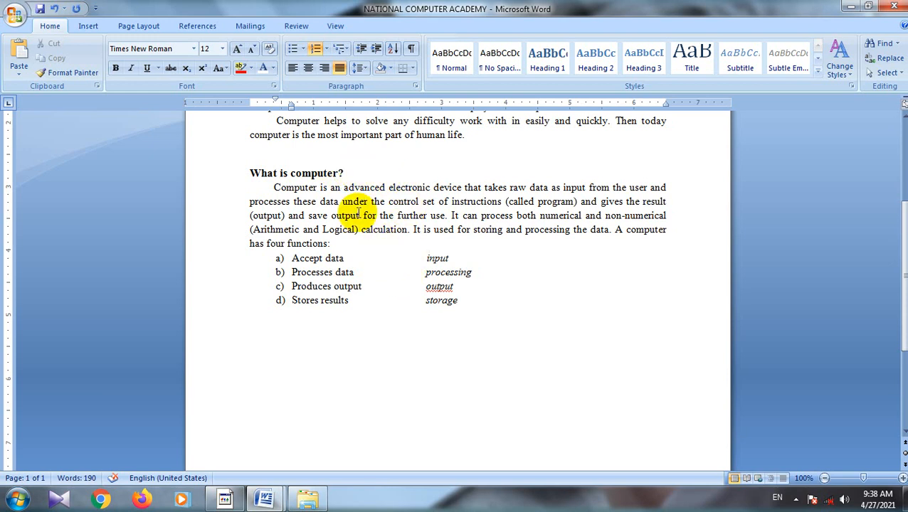
{"action": "left_click", "coordinate": [315, 48]}
{"action": "key", "text": "Return"}
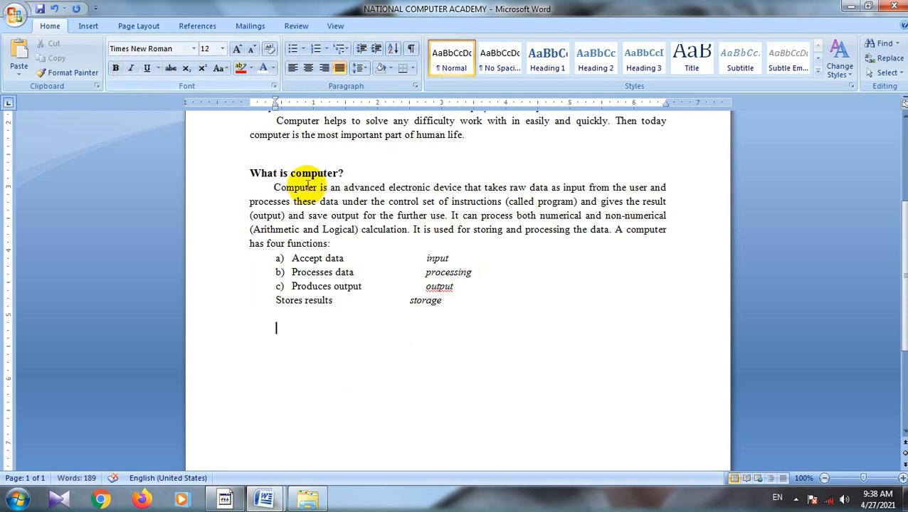
Step: Increase the font size on the new line to 20 with Grow Font and enter 42
{"action": "left_click", "coordinate": [237, 50]}
{"action": "left_click", "coordinate": [238, 51]}
{"action": "left_click", "coordinate": [238, 51]}
{"action": "left_click", "coordinate": [238, 52]}
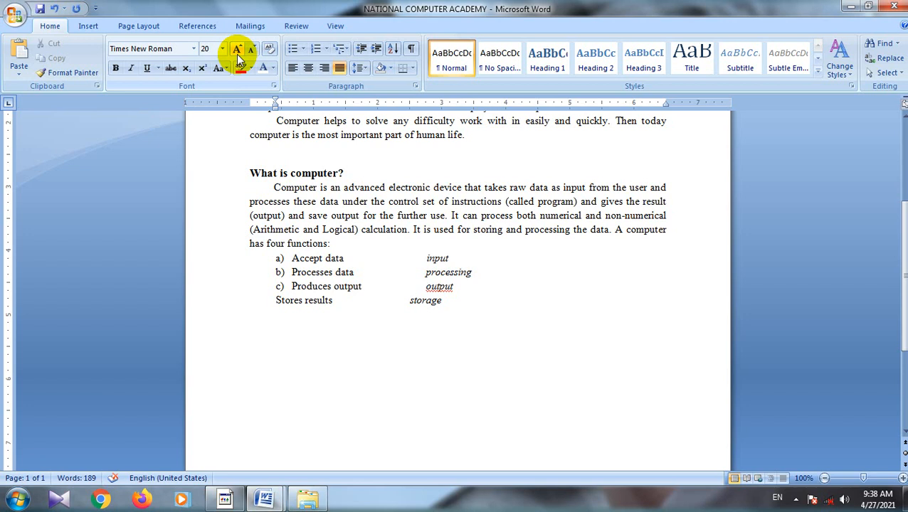
{"action": "type", "text": "42"}
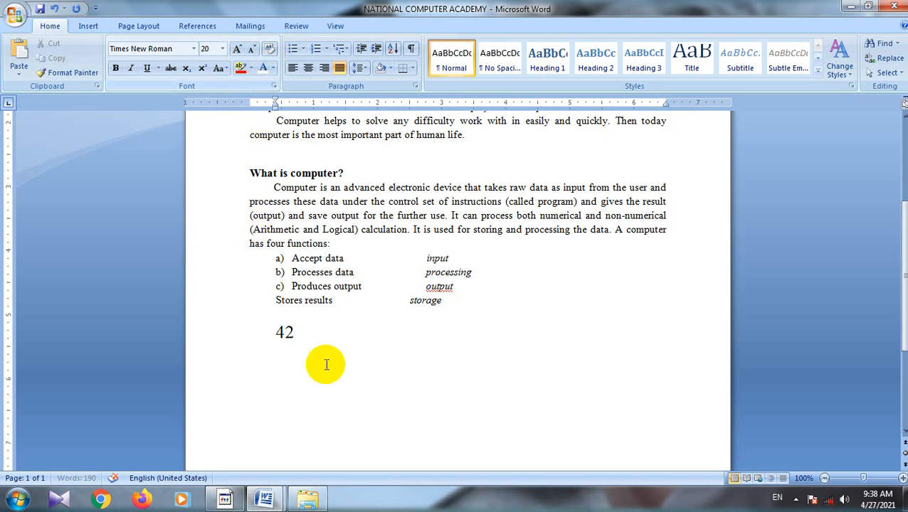
{"action": "mouse_move", "coordinate": [217, 502]}
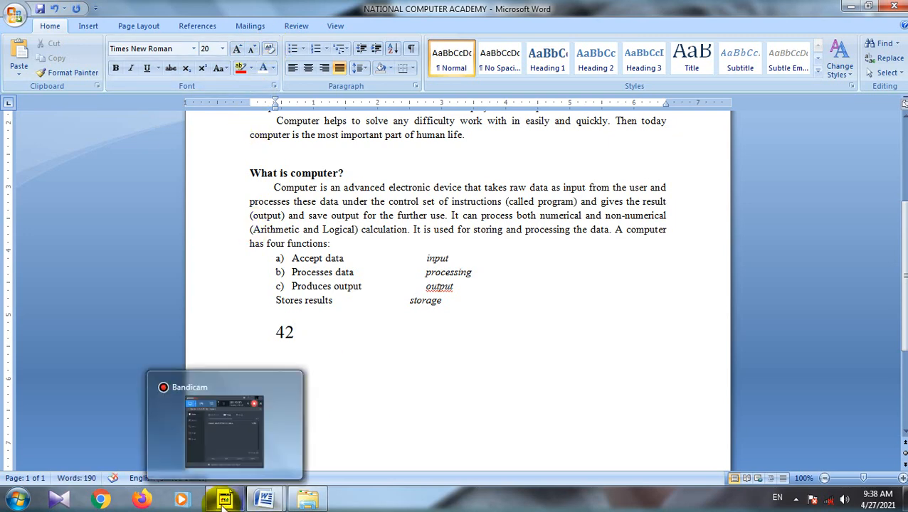
{"action": "left_click", "coordinate": [246, 444]}
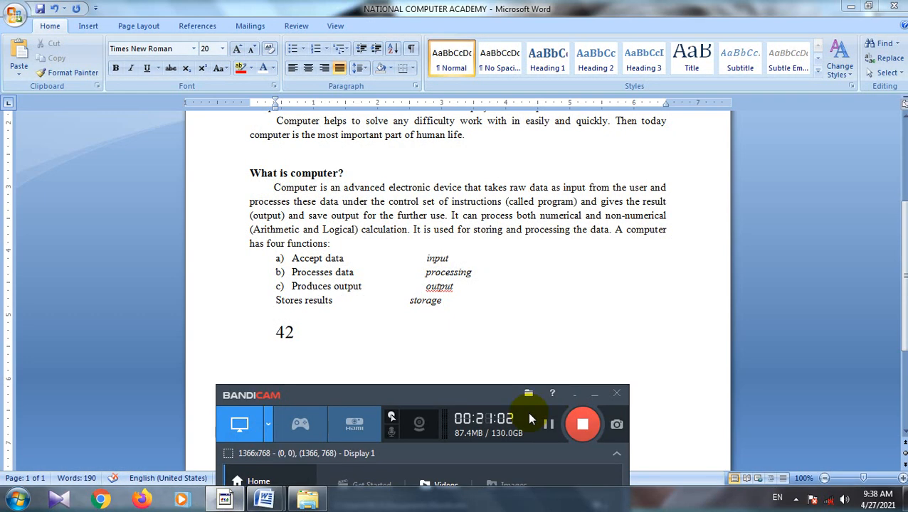
{"action": "left_click", "coordinate": [547, 425]}
{"action": "left_click", "coordinate": [595, 396]}
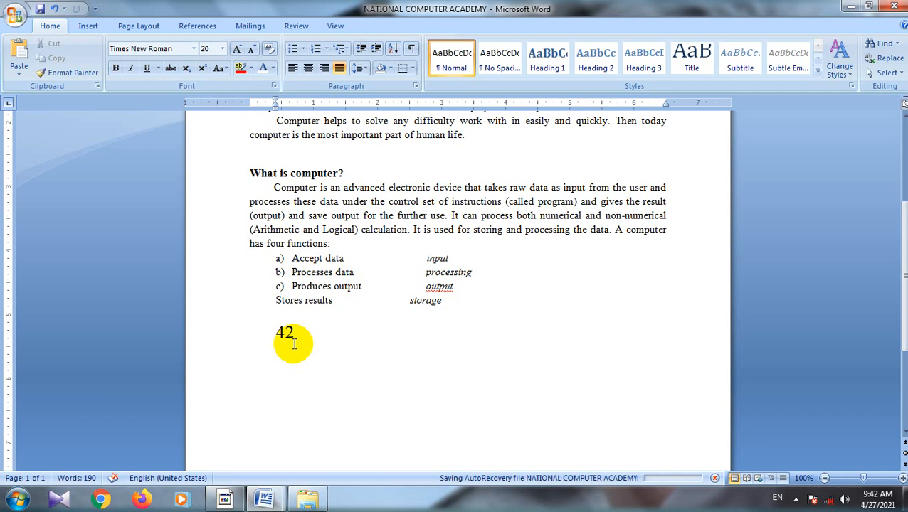
Step: Replace the 2 in 42 with a superscript 2 on the line below the list
{"action": "key", "text": "BackSpace"}
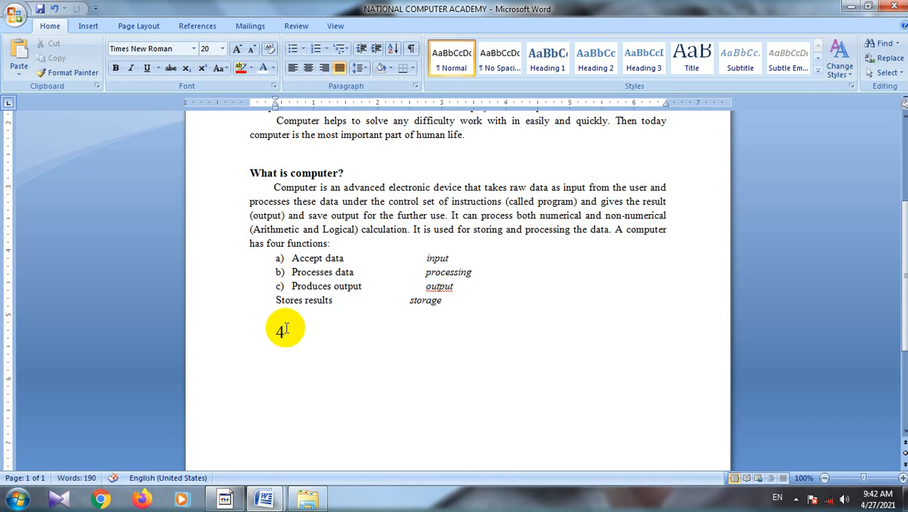
{"action": "left_click", "coordinate": [202, 74]}
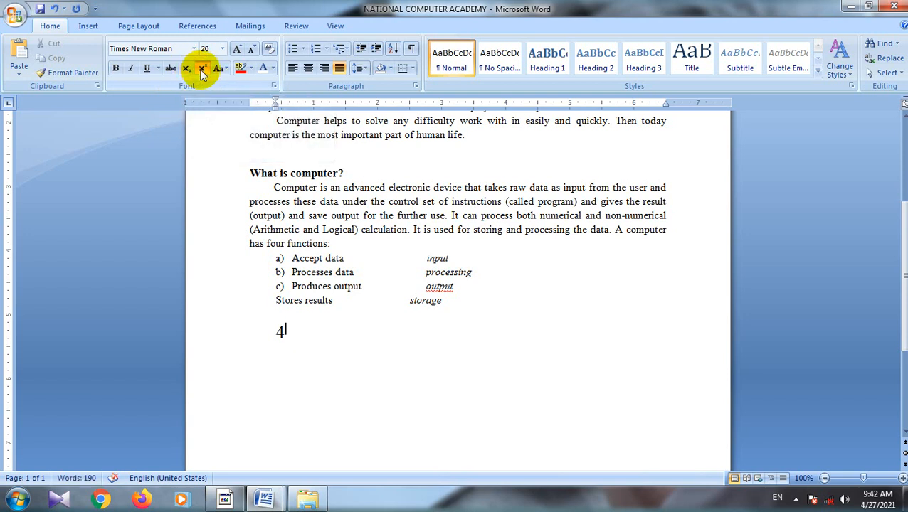
{"action": "type", "text": "2"}
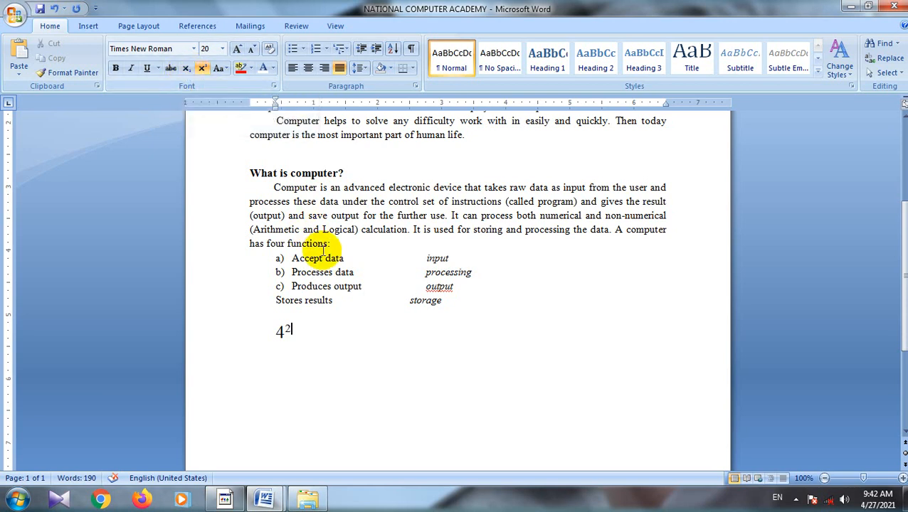
Step: Replace the number on the line below the list with 54/2, using superscript for 54 and subscript for 2
{"action": "key", "text": "BackSpace"}
{"action": "key", "text": "BackSpace"}
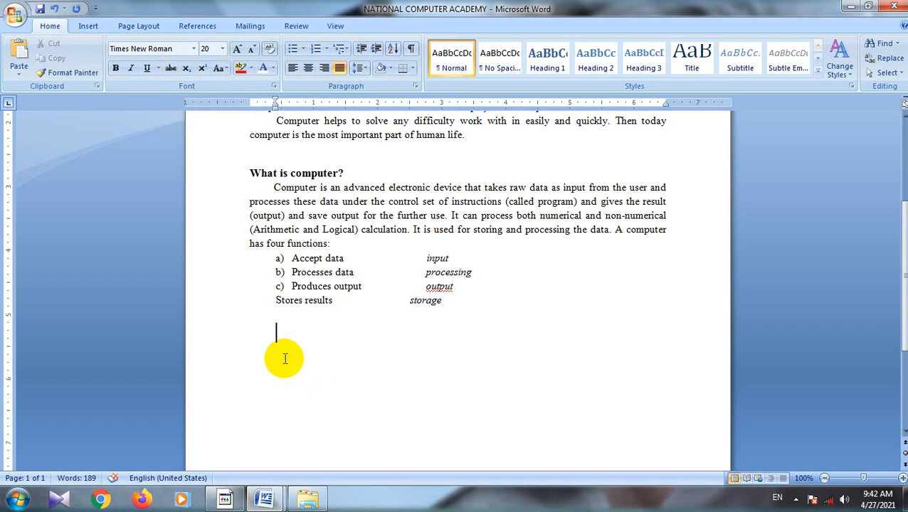
{"action": "left_click", "coordinate": [202, 69]}
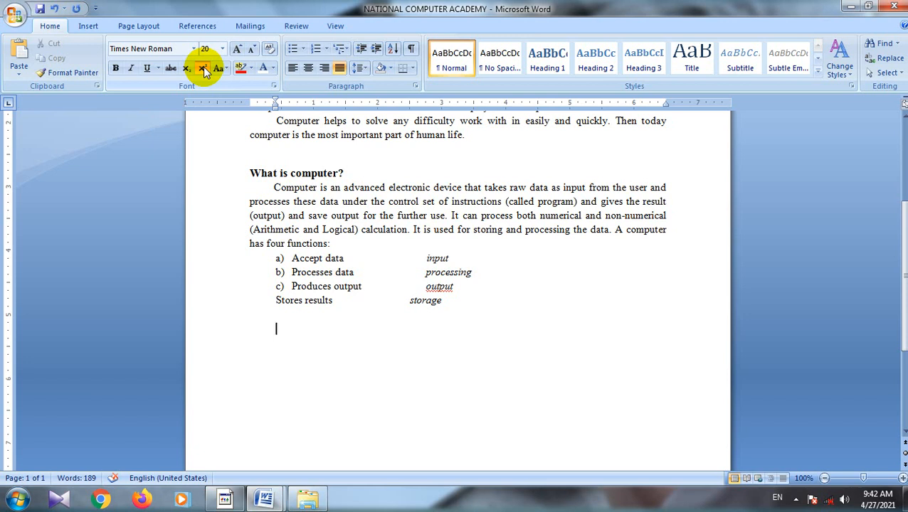
{"action": "type", "text": "54"}
{"action": "left_click", "coordinate": [202, 69]}
{"action": "type", "text": "/"}
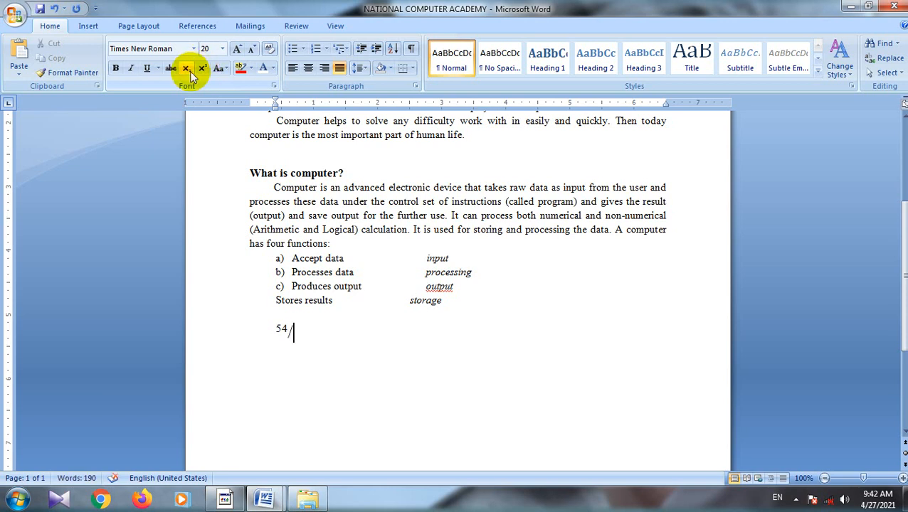
{"action": "left_click", "coordinate": [190, 73]}
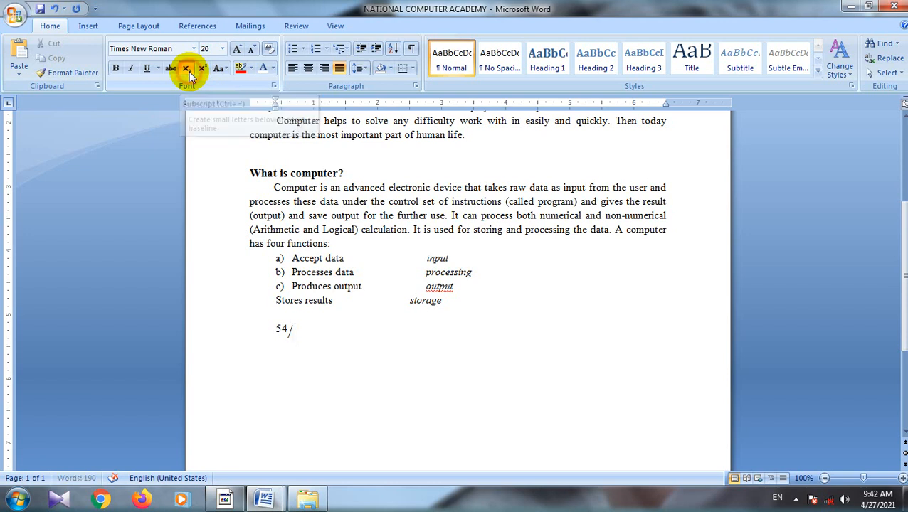
{"action": "type", "text": "2"}
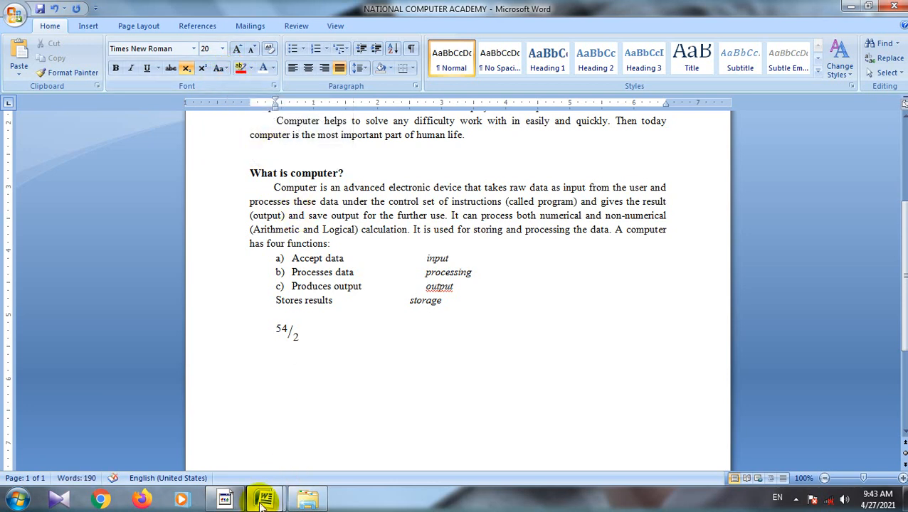
{"action": "mouse_move", "coordinate": [227, 500]}
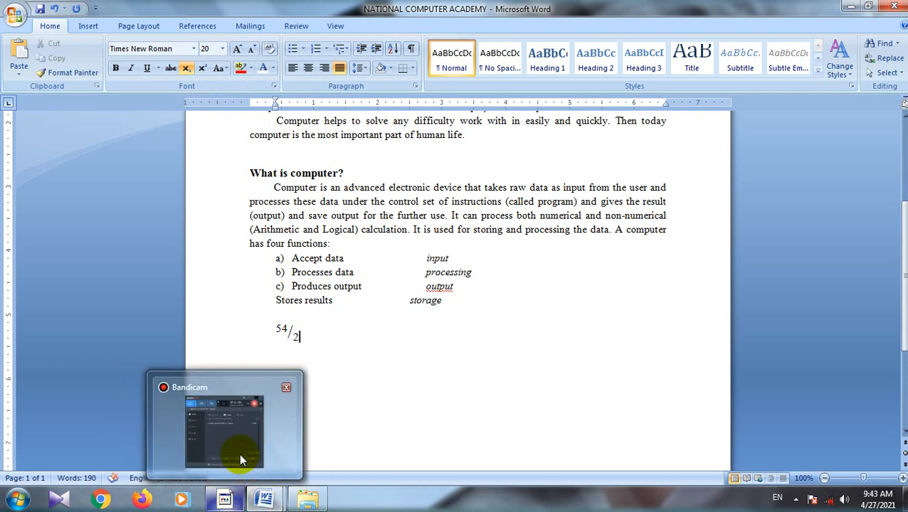
{"action": "left_click", "coordinate": [249, 427]}
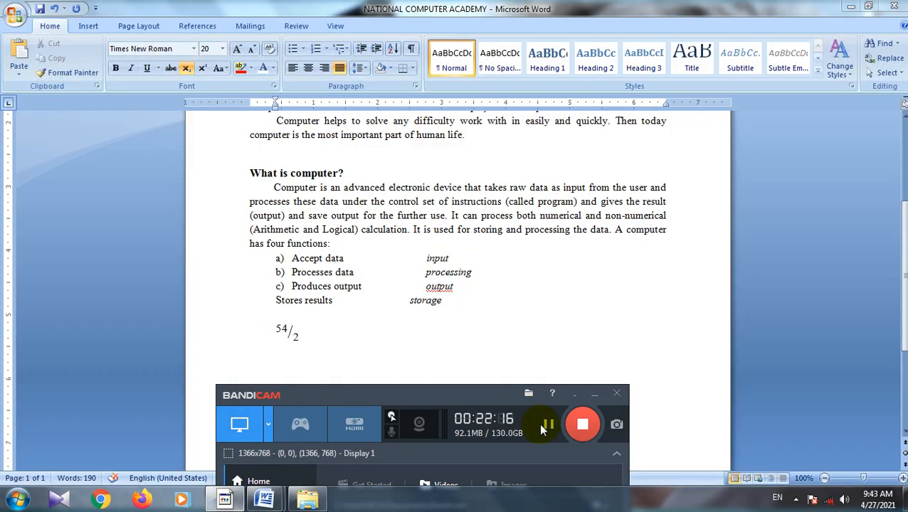
{"action": "left_click", "coordinate": [594, 394]}
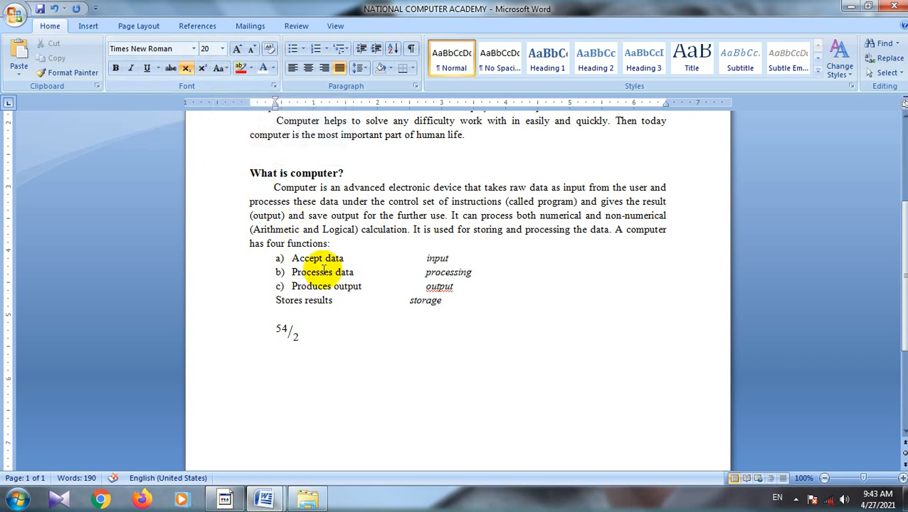
Step: Convert the Introduction heading and its two paragraphs to lowercase with Change Case
{"action": "scroll", "coordinate": [353, 286], "scroll_direction": "up", "scroll_amount": 3}
{"action": "scroll", "coordinate": [353, 287], "scroll_direction": "up", "scroll_amount": 2}
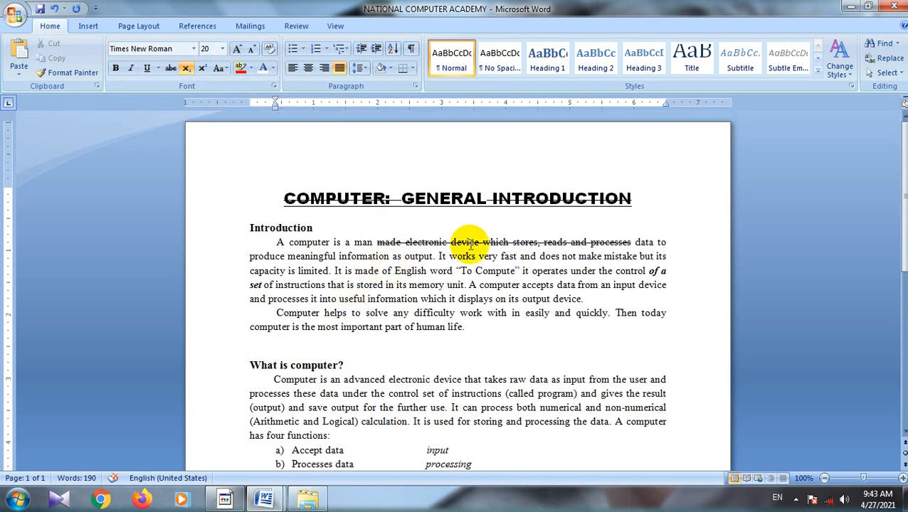
{"action": "left_click", "coordinate": [633, 202]}
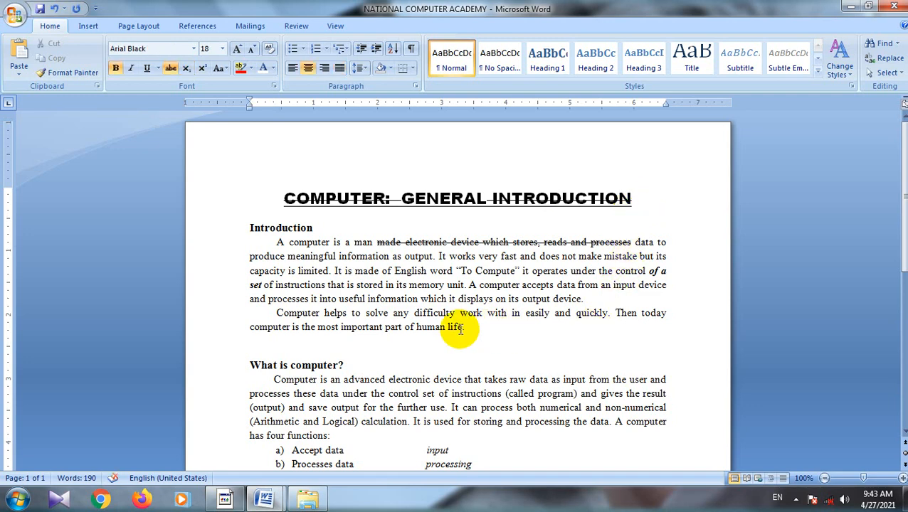
{"action": "left_click", "coordinate": [902, 478]}
{"action": "left_click", "coordinate": [903, 478]}
{"action": "left_click", "coordinate": [902, 479]}
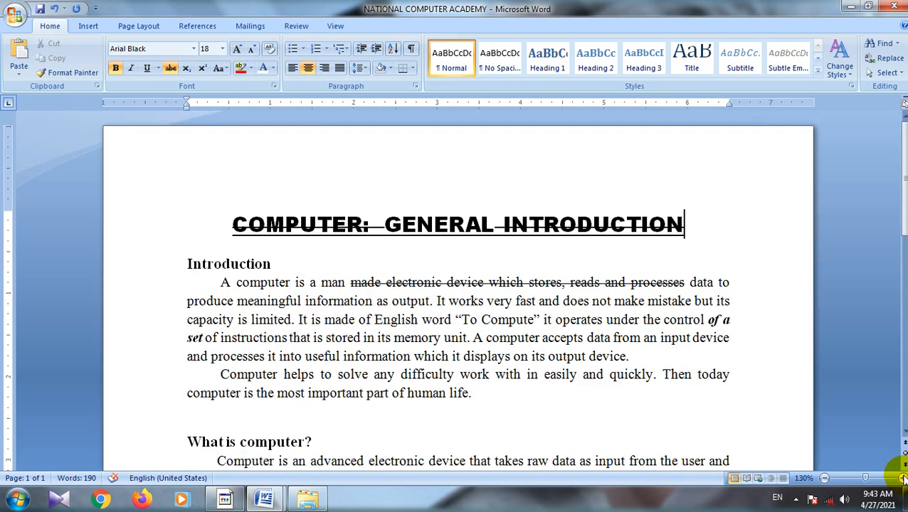
{"action": "left_click", "coordinate": [902, 478]}
{"action": "scroll", "coordinate": [618, 403], "scroll_direction": "down", "scroll_amount": 1}
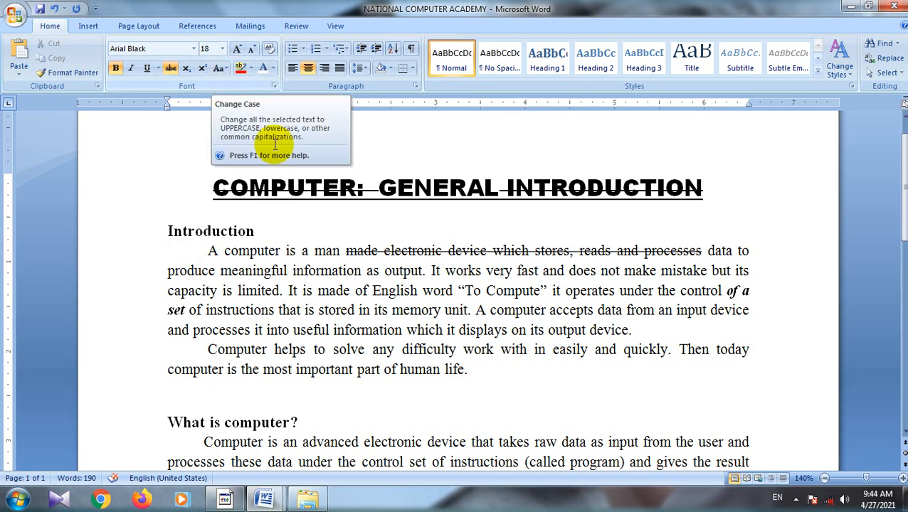
{"action": "left_click_drag", "start_coordinate": [467, 369], "coordinate": [153, 230]}
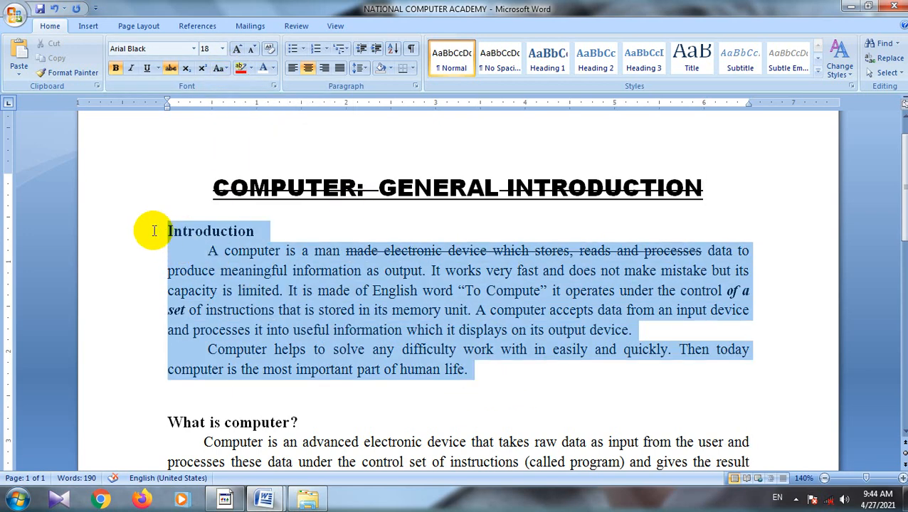
{"action": "left_click", "coordinate": [225, 67]}
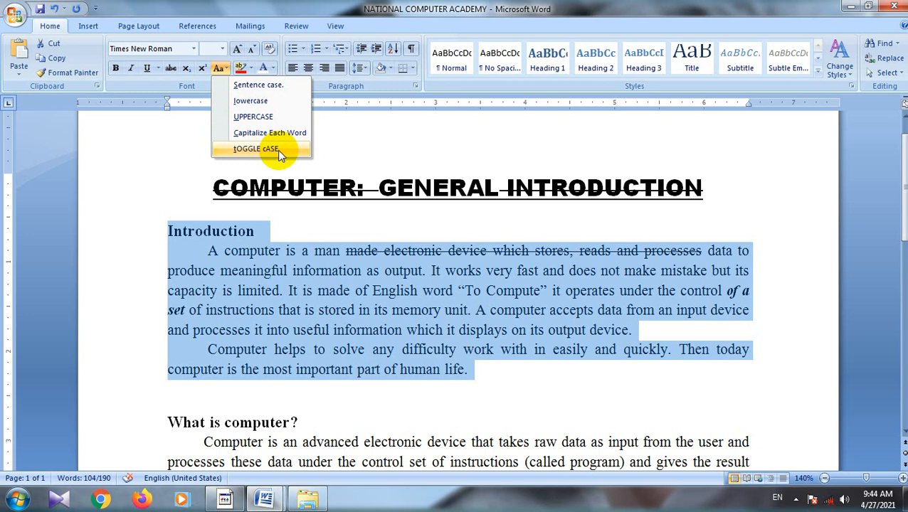
{"action": "left_click", "coordinate": [273, 86]}
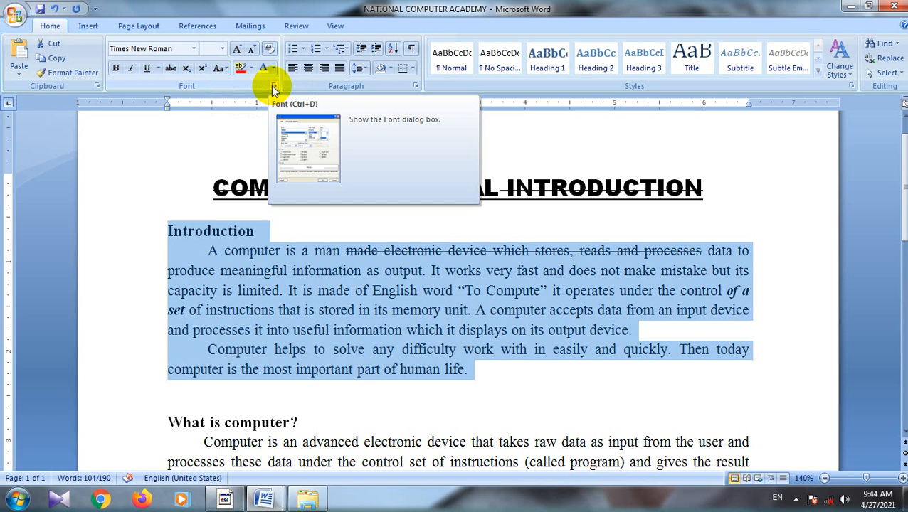
{"action": "left_click", "coordinate": [222, 68]}
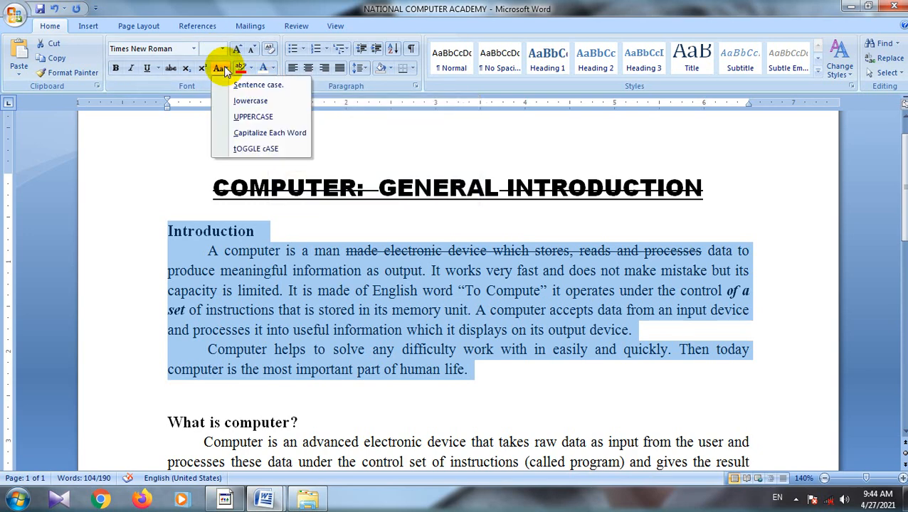
{"action": "left_click", "coordinate": [247, 101]}
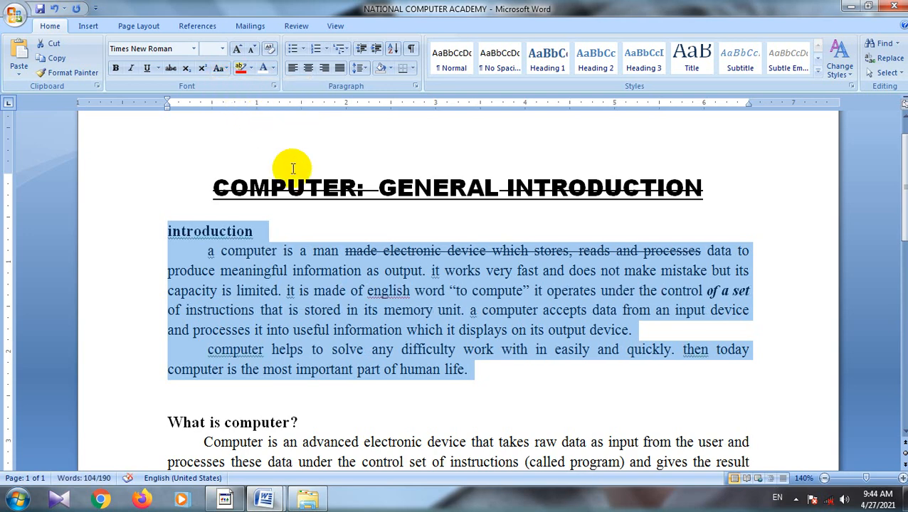
{"action": "left_click", "coordinate": [498, 384]}
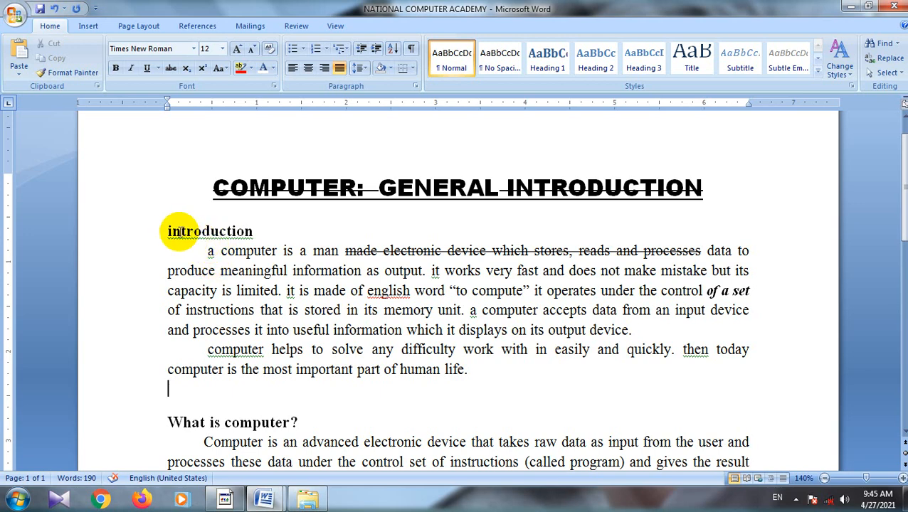
Step: Convert the Introduction heading and its two paragraphs to UPPERCASE
{"action": "left_click_drag", "start_coordinate": [163, 232], "coordinate": [502, 364]}
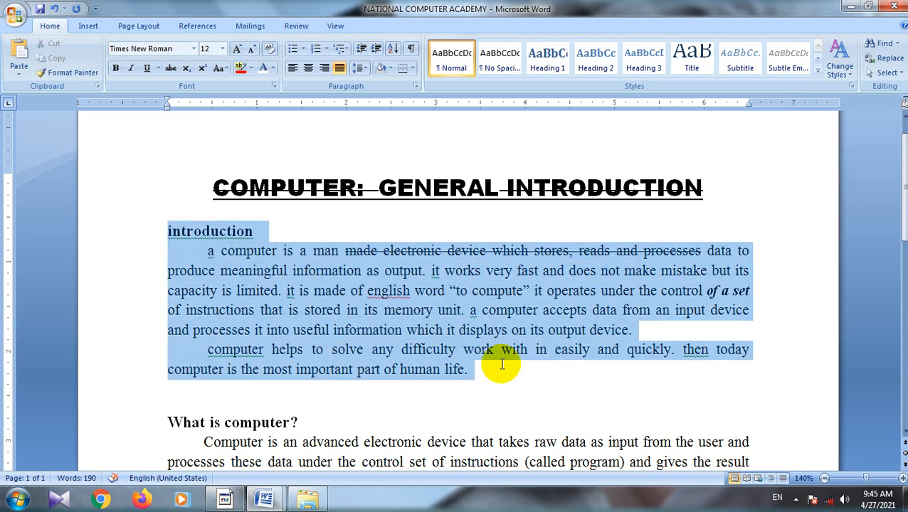
{"action": "left_click", "coordinate": [224, 70]}
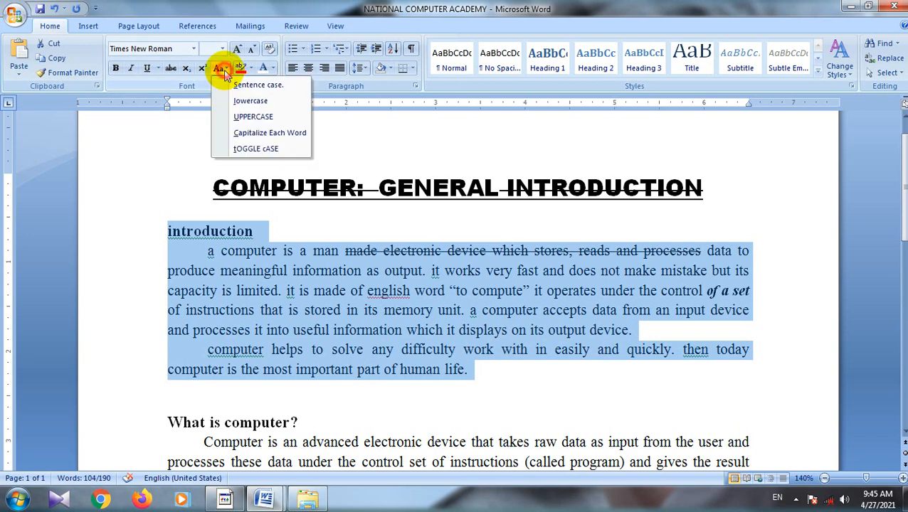
{"action": "left_click", "coordinate": [242, 117]}
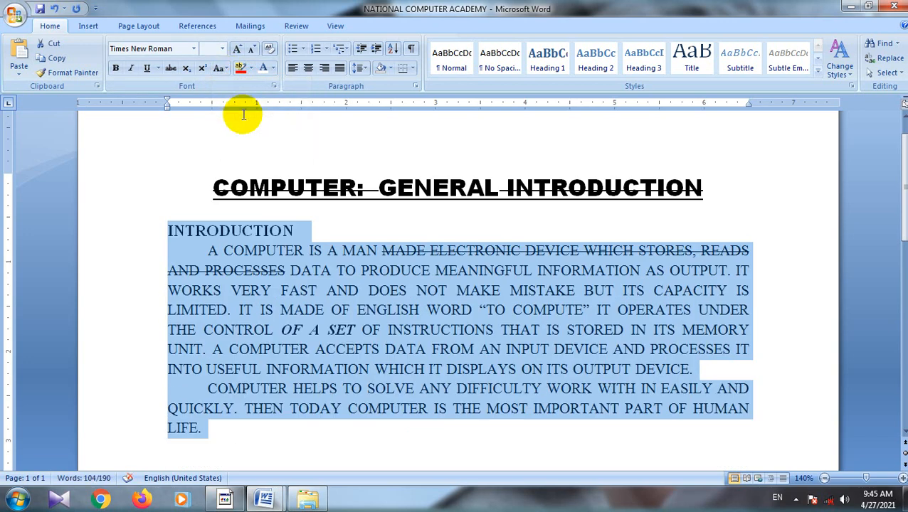
Step: Apply Capitalize Each Word followed by tOGGLE cASE to the Introduction heading and its two paragraphs
{"action": "left_click", "coordinate": [222, 70]}
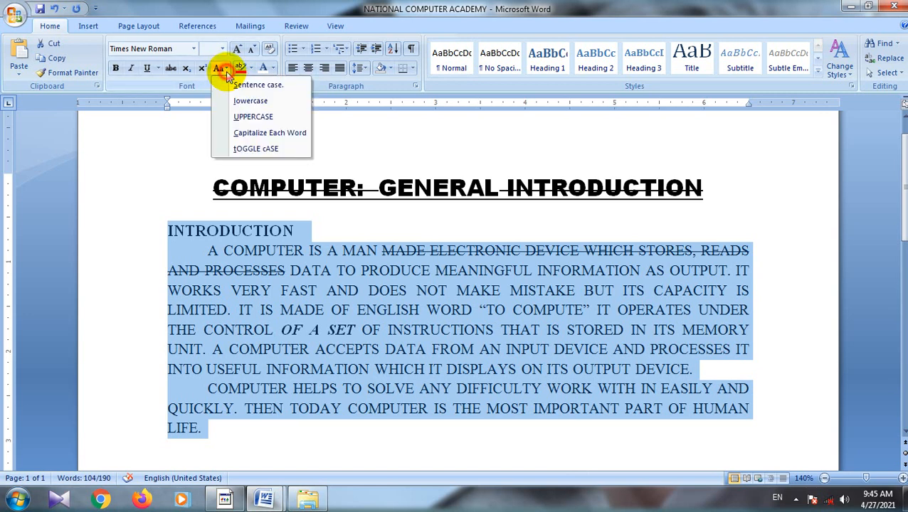
{"action": "left_click", "coordinate": [248, 134]}
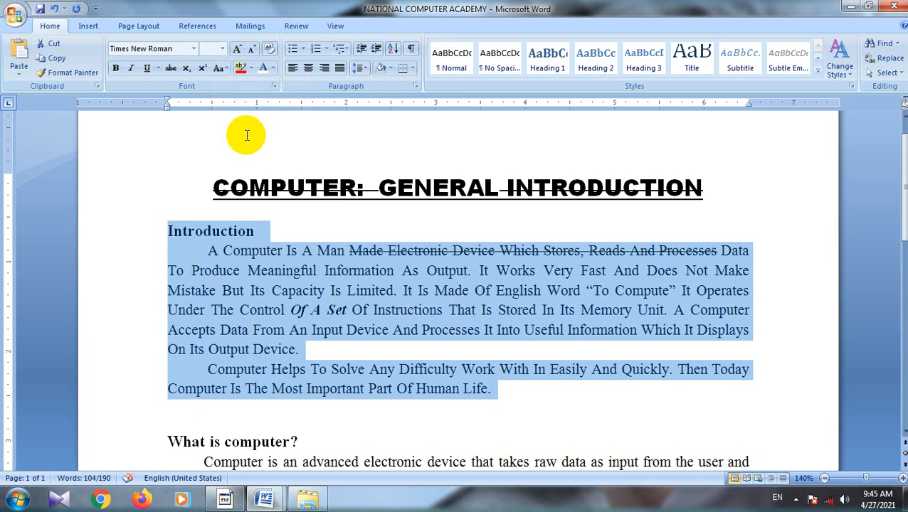
{"action": "left_click", "coordinate": [222, 69]}
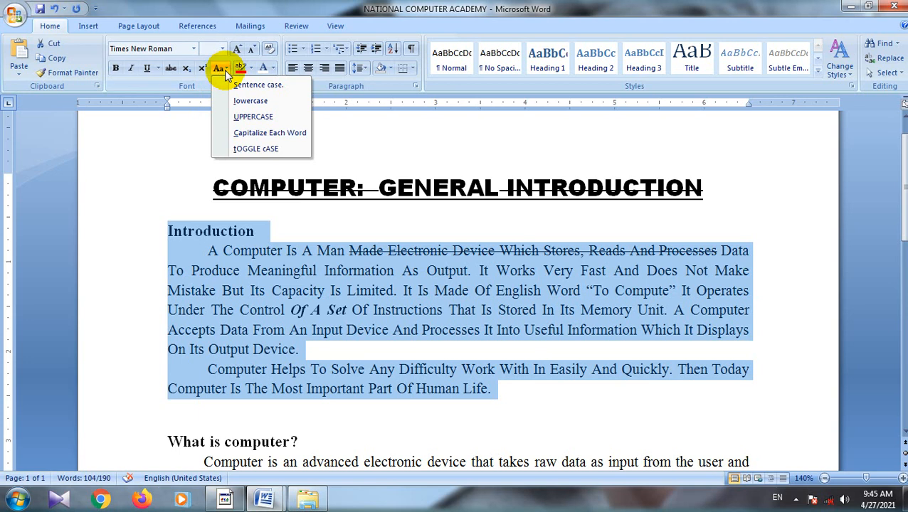
{"action": "left_click", "coordinate": [249, 150]}
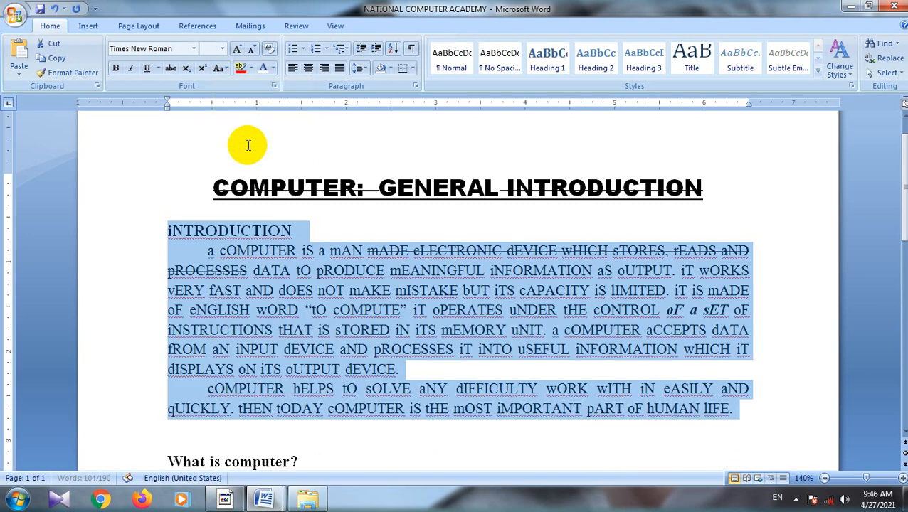
{"action": "left_click", "coordinate": [324, 222]}
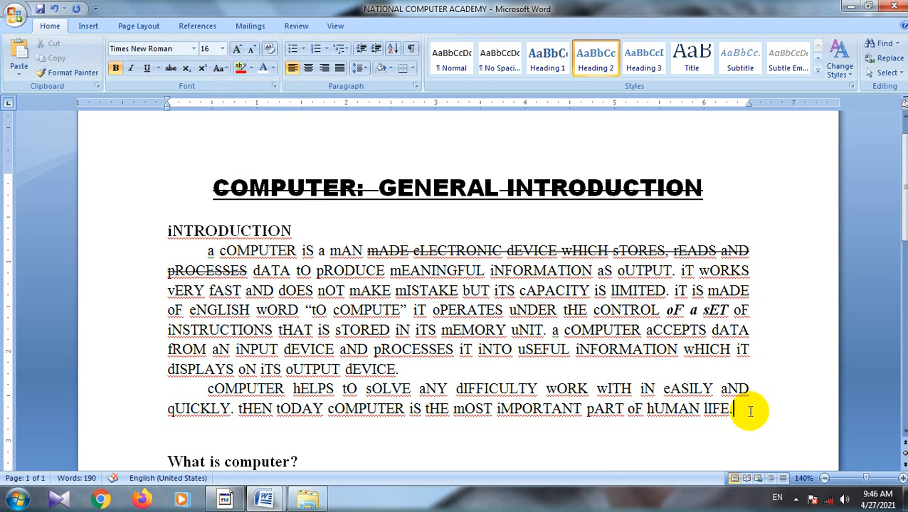
Step: Convert the Introduction heading and its two paragraphs to Sentence case
{"action": "left_click_drag", "start_coordinate": [737, 411], "coordinate": [646, 411]}
{"action": "left_click_drag", "start_coordinate": [601, 392], "coordinate": [128, 232]}
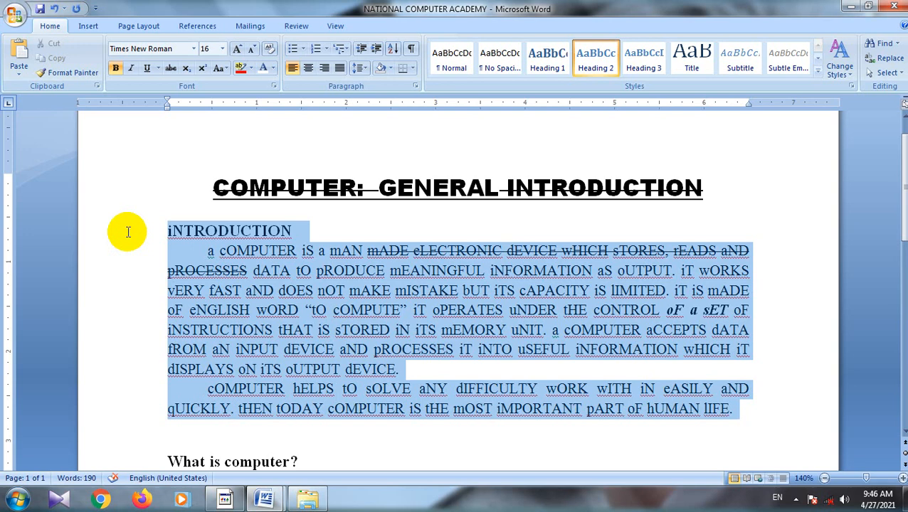
{"action": "left_click", "coordinate": [225, 68]}
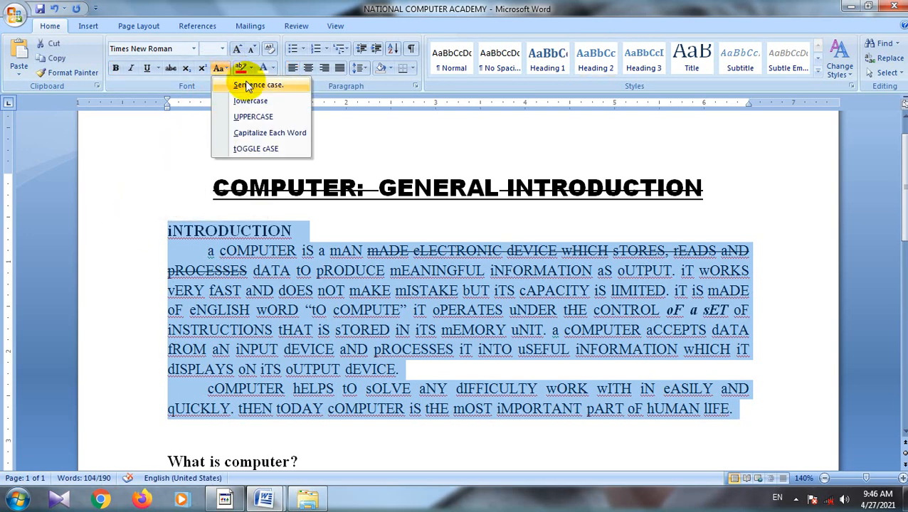
{"action": "left_click", "coordinate": [246, 85]}
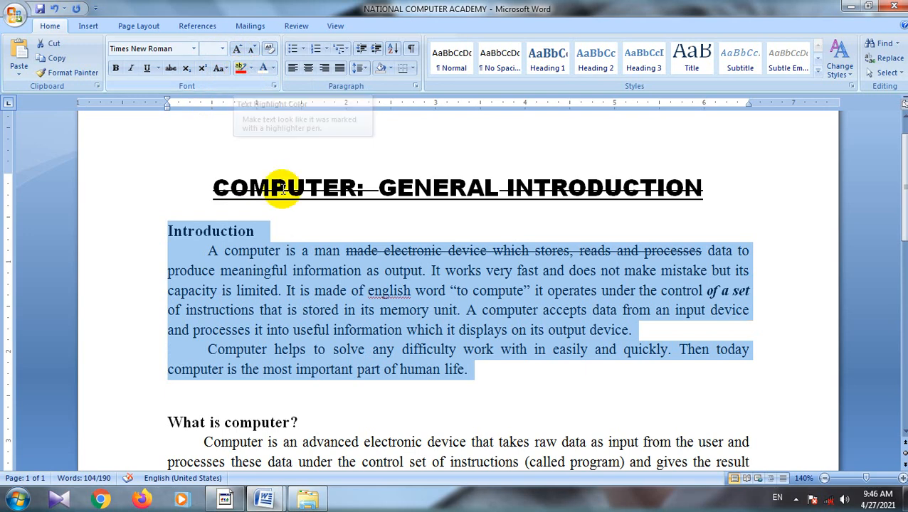
{"action": "left_click", "coordinate": [303, 232]}
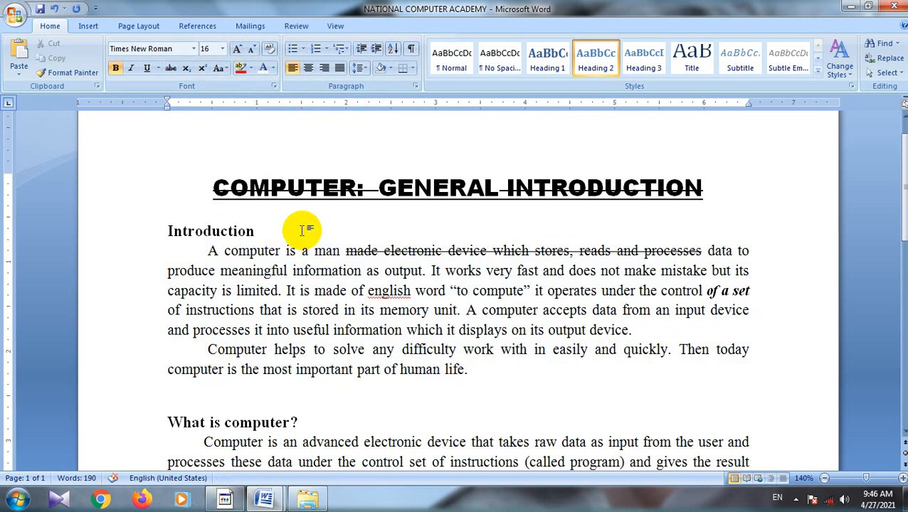
Step: Highlight "made electronic device which stores, reads and processes" in red in the first Introduction paragraph
{"action": "left_click", "coordinate": [703, 251]}
{"action": "left_click_drag", "start_coordinate": [703, 250], "coordinate": [360, 250]}
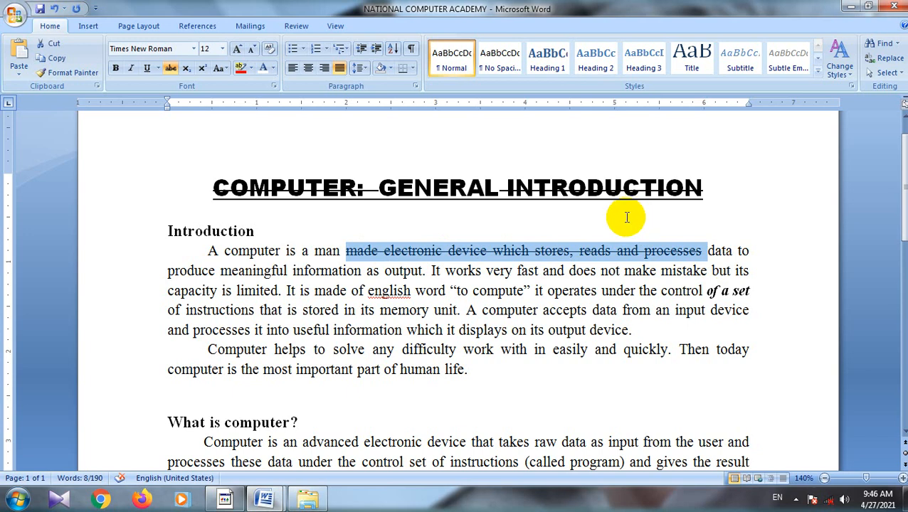
{"action": "left_click", "coordinate": [242, 74]}
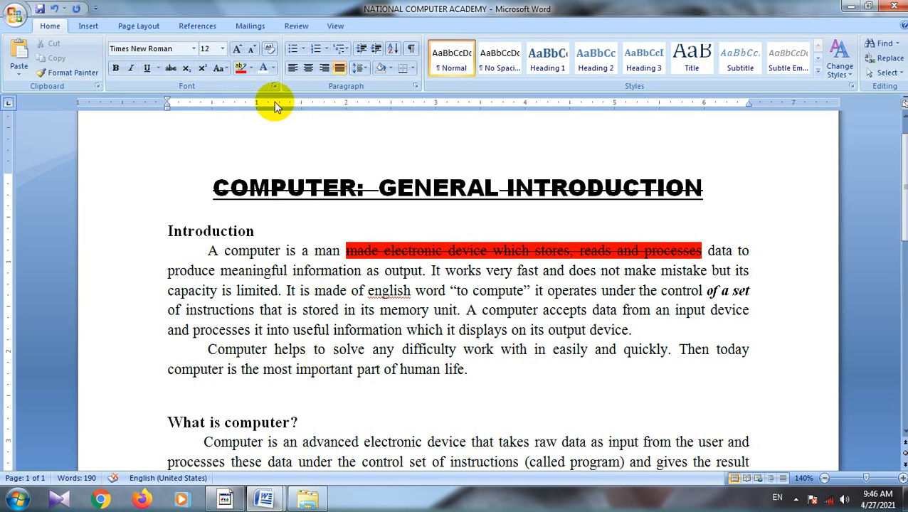
Step: Highlight "made electronic device which stores, reads and processes data" in yellow in the first Introduction paragraph
{"action": "left_click", "coordinate": [249, 72]}
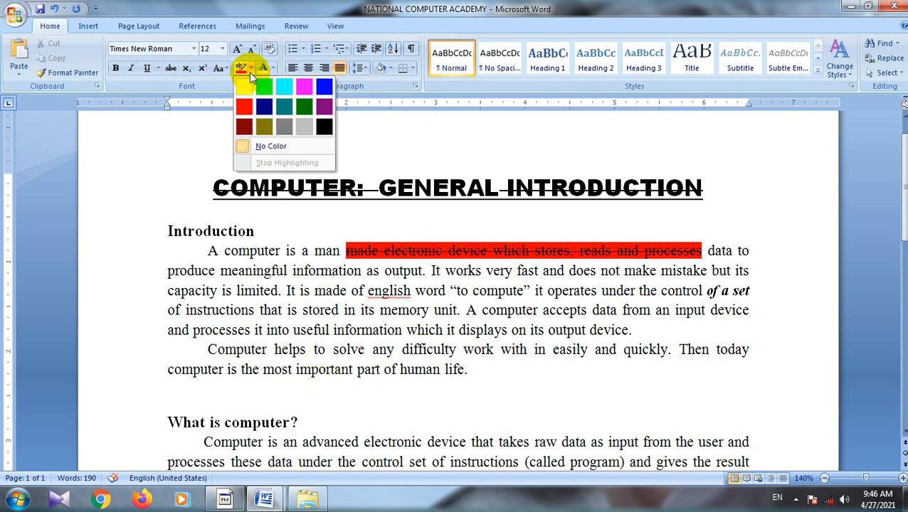
{"action": "left_click", "coordinate": [243, 86]}
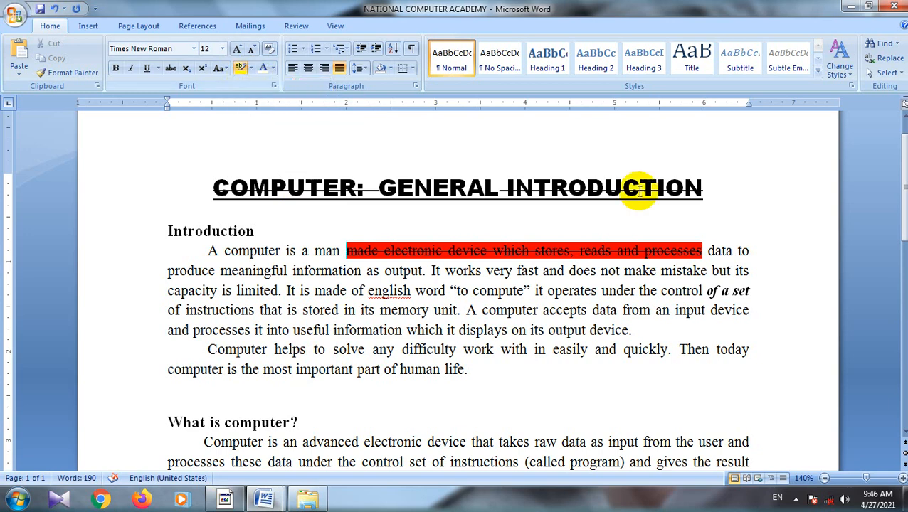
{"action": "left_click_drag", "start_coordinate": [705, 251], "coordinate": [349, 249]}
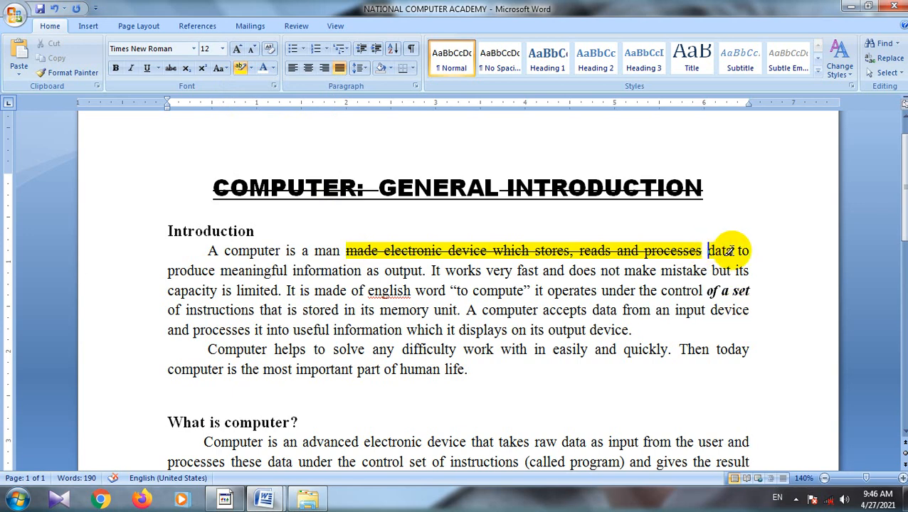
{"action": "mouse_move", "coordinate": [732, 251]}
{"action": "left_mouse_down"}
{"action": "mouse_move", "coordinate": [365, 268]}
{"action": "mouse_move", "coordinate": [354, 242]}
{"action": "left_mouse_up"}
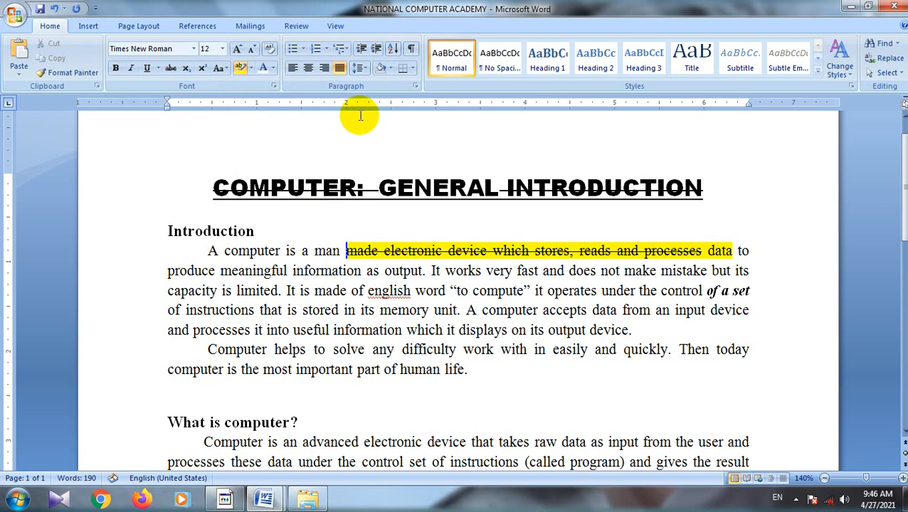
Step: Highlight "made electronic device which stores, reads and processes data to" in turquoise in the first Introduction paragraph
{"action": "left_click", "coordinate": [251, 67]}
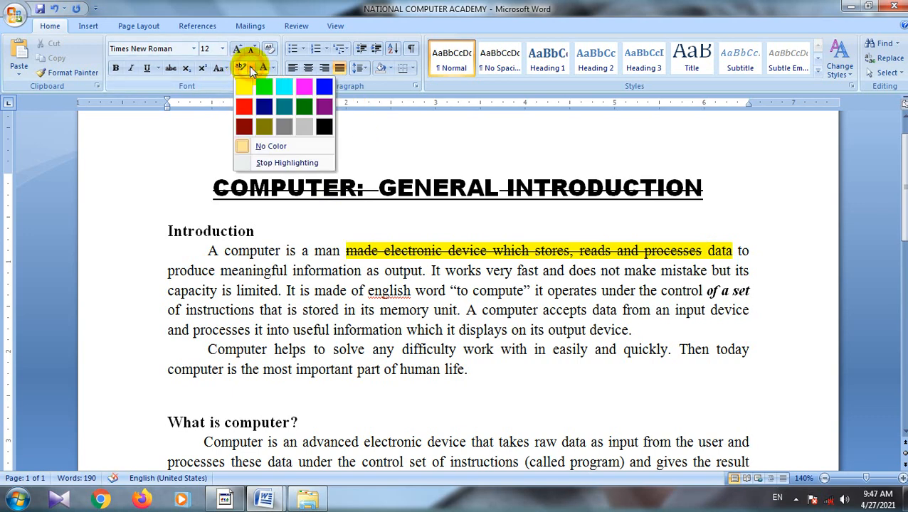
{"action": "left_click", "coordinate": [288, 92]}
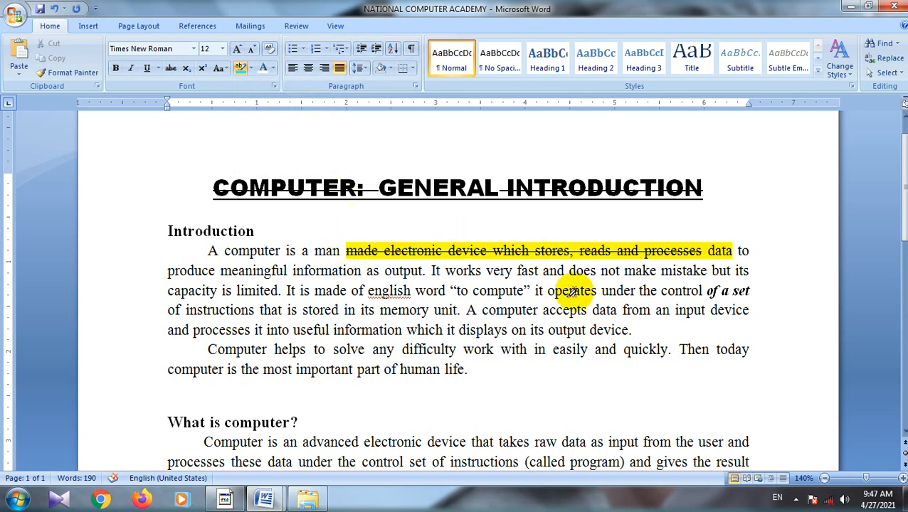
{"action": "left_click", "coordinate": [547, 385]}
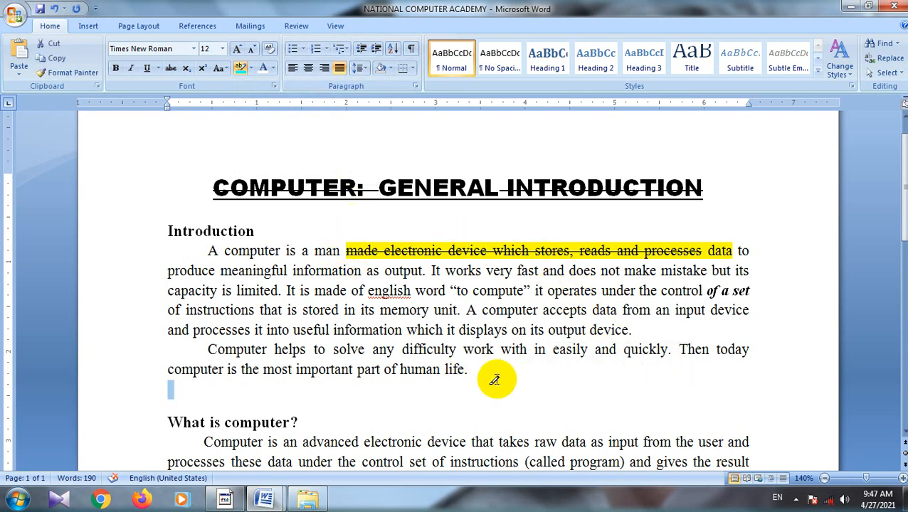
{"action": "left_click_drag", "start_coordinate": [750, 251], "coordinate": [346, 250]}
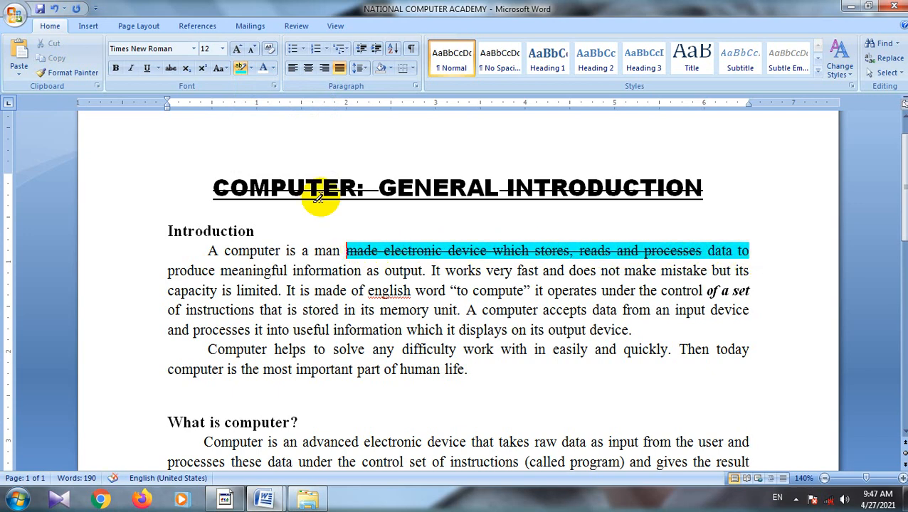
Step: Try a black highlight on "made electronic device which stores, reads and processes data to" and undo it
{"action": "left_click", "coordinate": [251, 69]}
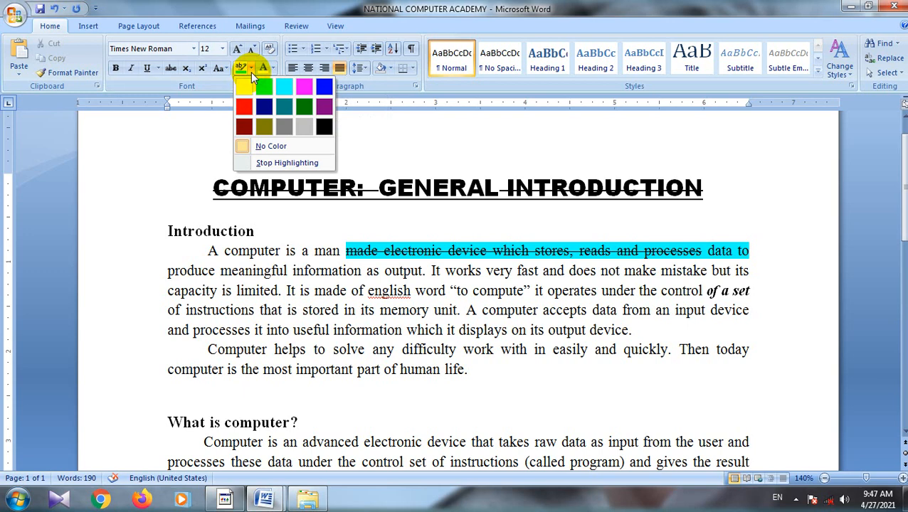
{"action": "left_click", "coordinate": [323, 126]}
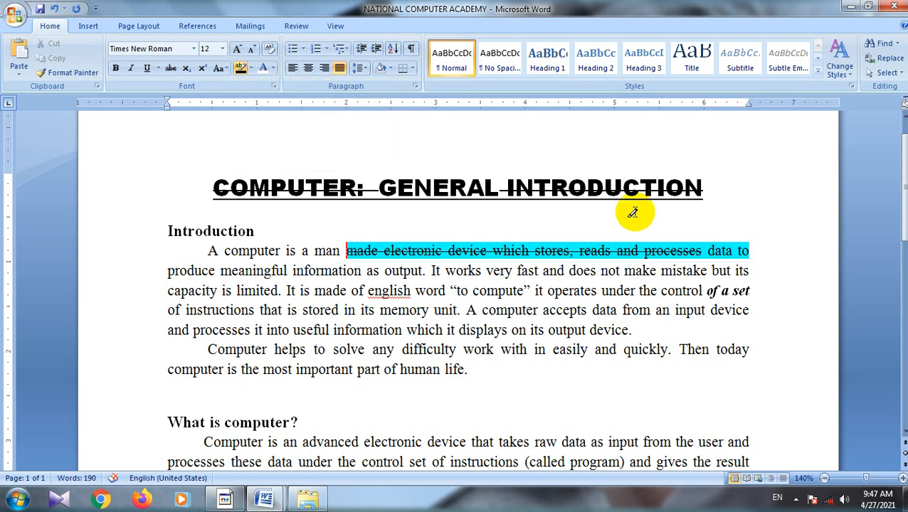
{"action": "mouse_move", "coordinate": [759, 248]}
{"action": "left_mouse_down"}
{"action": "mouse_move", "coordinate": [624, 237]}
{"action": "mouse_move", "coordinate": [356, 251]}
{"action": "left_mouse_up"}
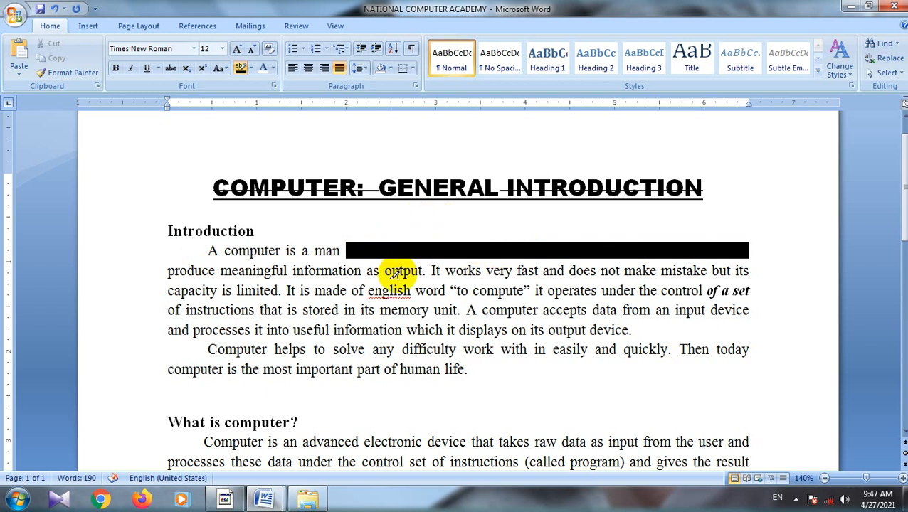
{"action": "key", "text": "ctrl+z"}
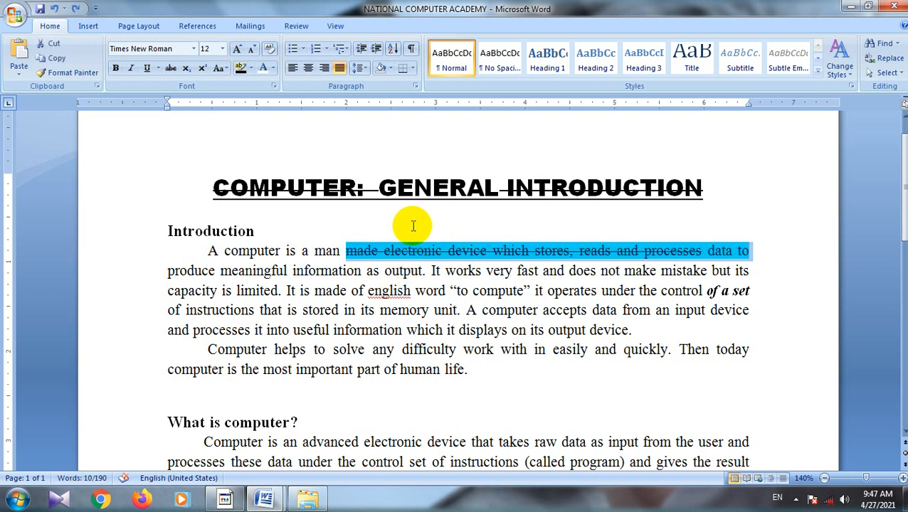
{"action": "double_click", "coordinate": [263, 232]}
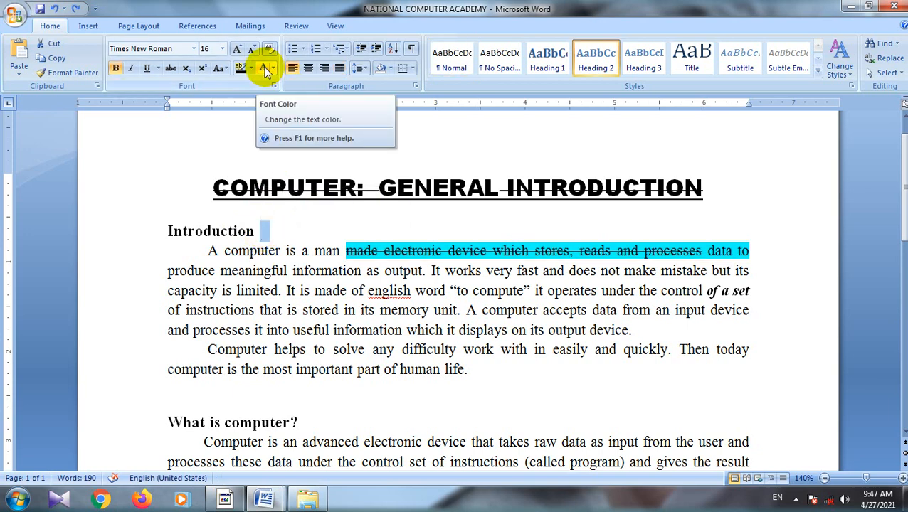
Step: Set the font color of the title "COMPUTER: GENERAL INTRODUCTION" to a darker orange theme color
{"action": "left_click_drag", "start_coordinate": [719, 192], "coordinate": [284, 187]}
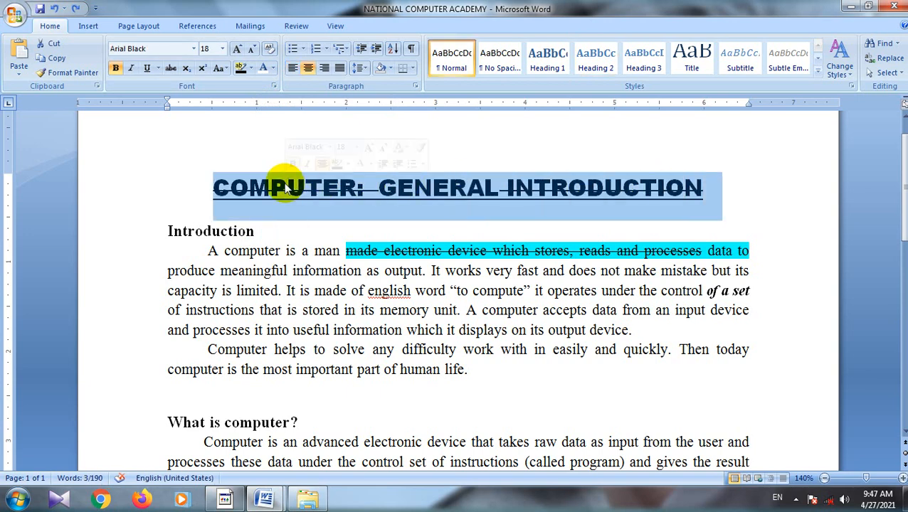
{"action": "left_click", "coordinate": [274, 69]}
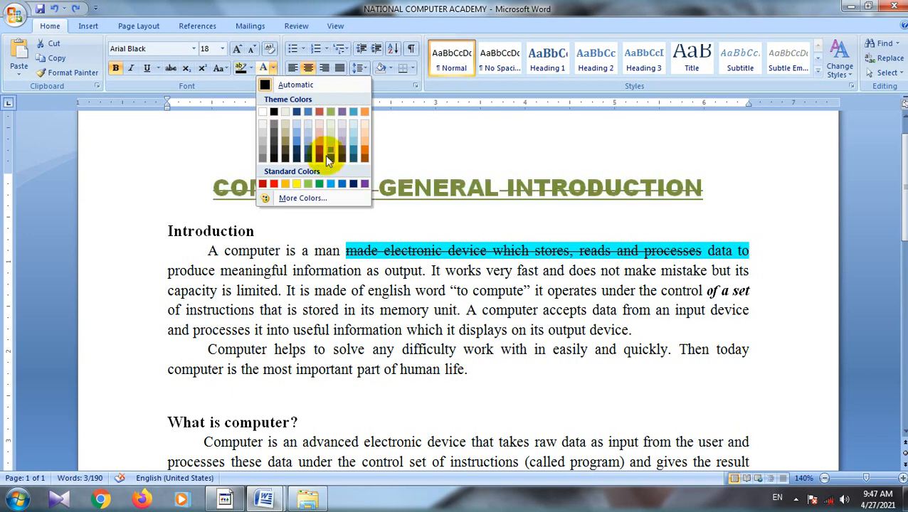
{"action": "left_click", "coordinate": [362, 153]}
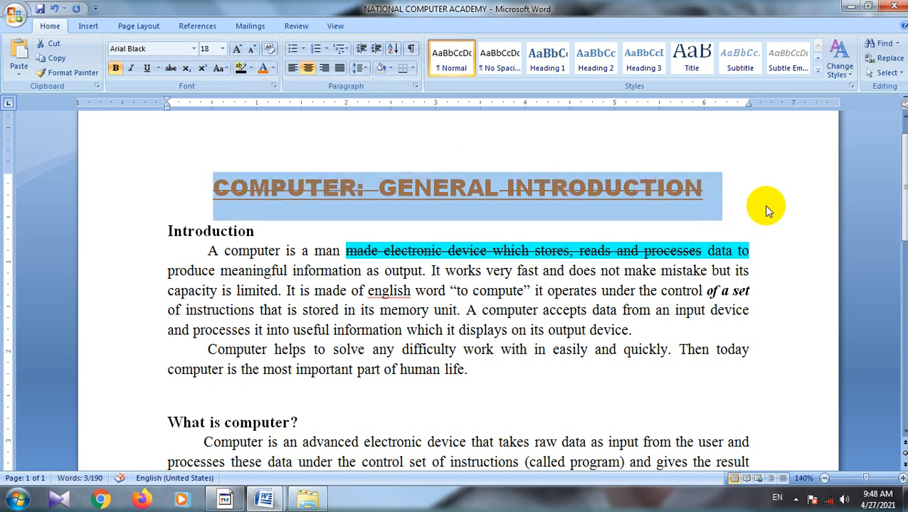
{"action": "left_click", "coordinate": [727, 193]}
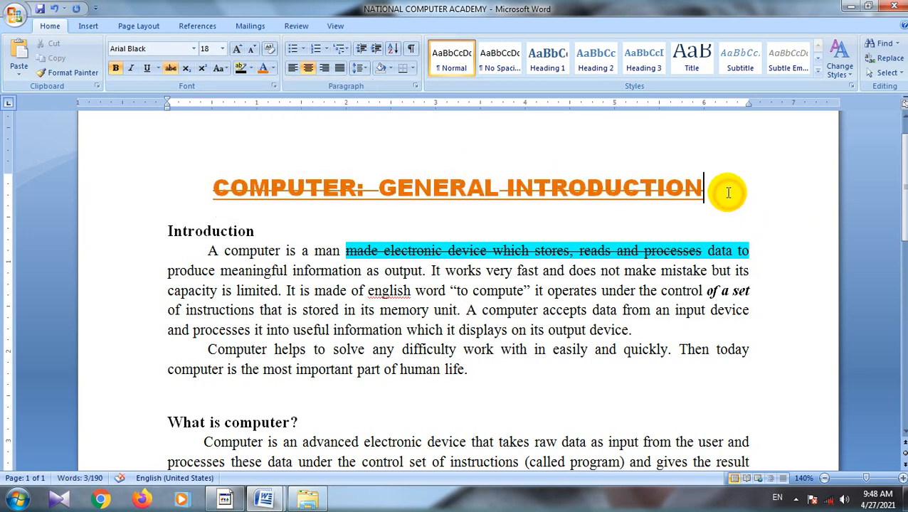
Step: Change the font color of the title "COMPUTER: GENERAL INTRODUCTION" to the standard light green
{"action": "left_click_drag", "start_coordinate": [668, 188], "coordinate": [222, 178]}
{"action": "left_click", "coordinate": [274, 69]}
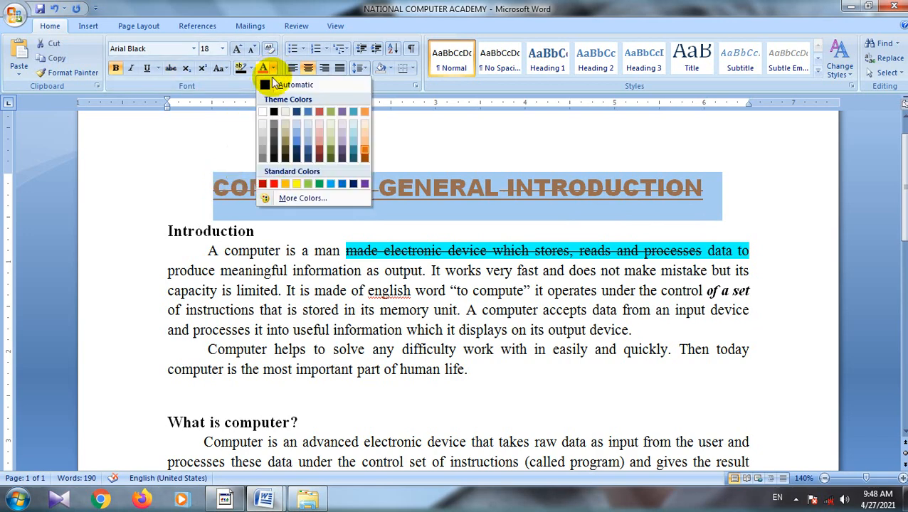
{"action": "left_click", "coordinate": [310, 184]}
{"action": "left_click", "coordinate": [452, 155]}
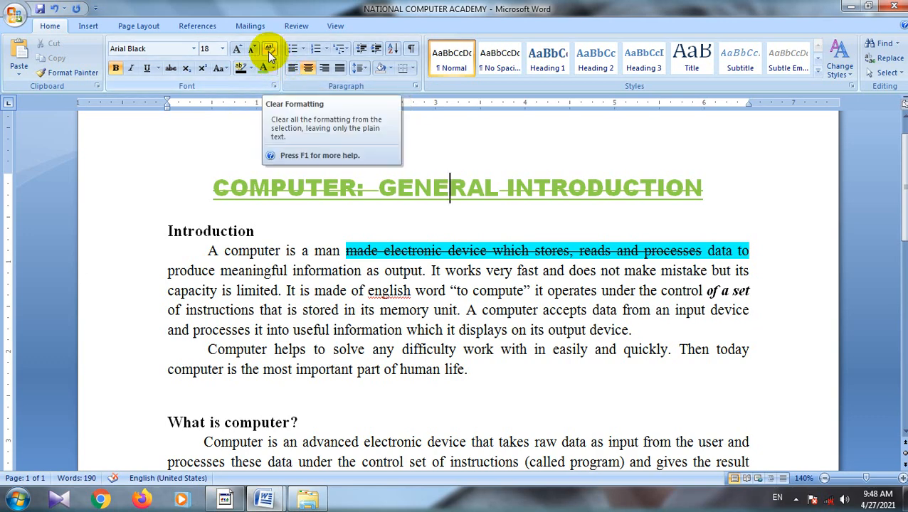
Step: Clear all formatting from the title "COMPUTER: GENERAL INTRODUCTION"
{"action": "left_click", "coordinate": [704, 190]}
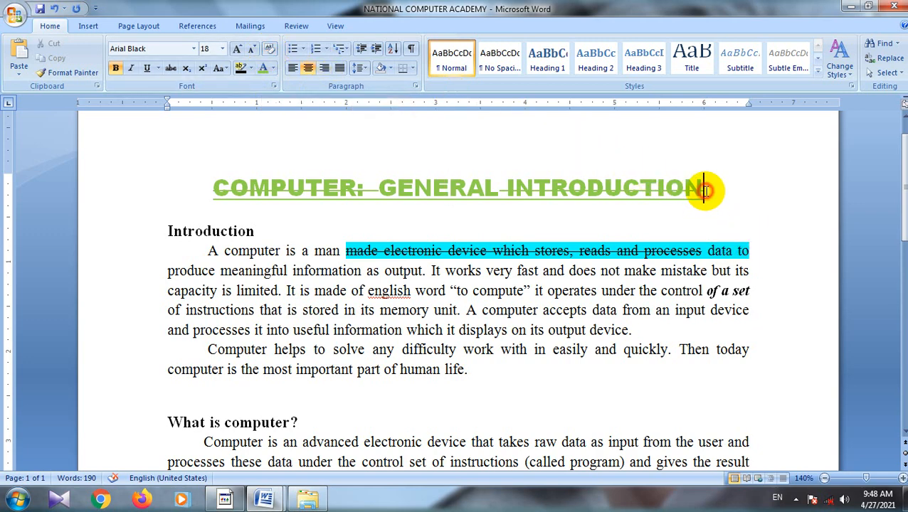
{"action": "left_click_drag", "start_coordinate": [704, 190], "coordinate": [260, 179]}
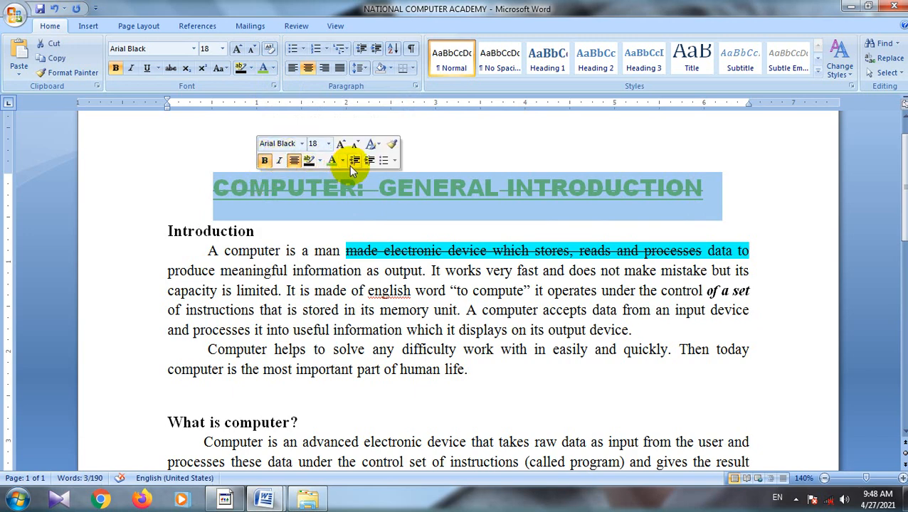
{"action": "left_click", "coordinate": [269, 50]}
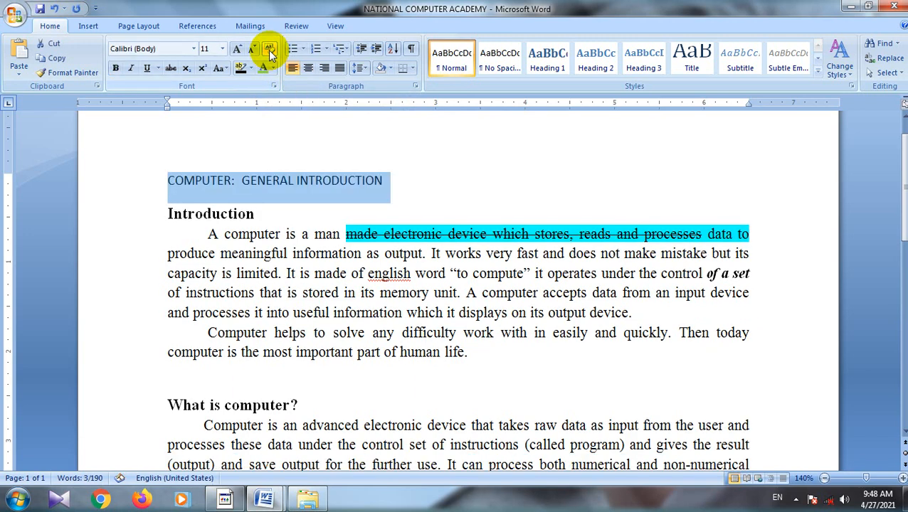
{"action": "left_click", "coordinate": [409, 186]}
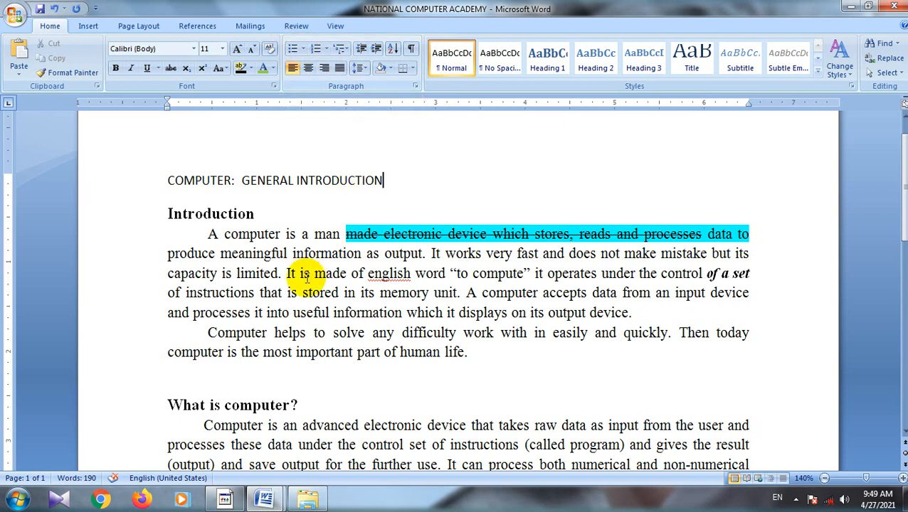
Step: Add four people's first names in capitals, each on its own line, below the 54/2 fraction
{"action": "scroll", "coordinate": [242, 281], "scroll_direction": "down", "scroll_amount": 5}
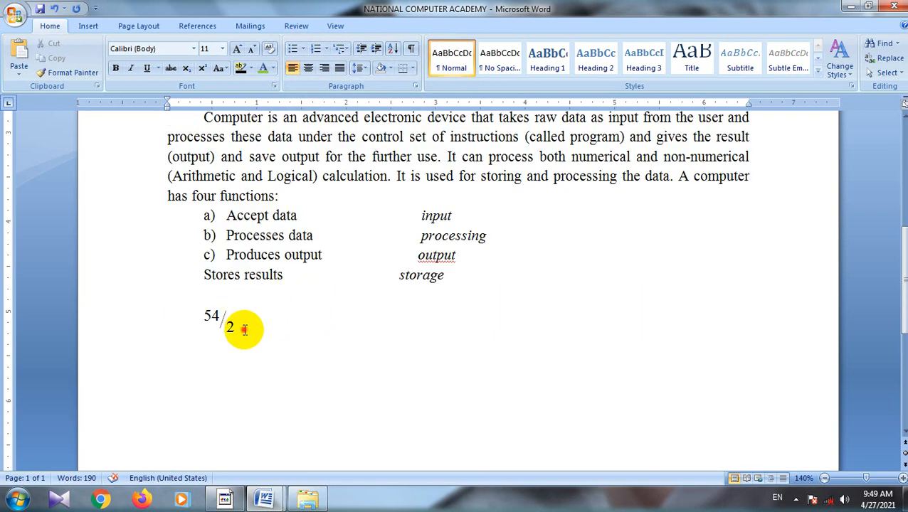
{"action": "left_click", "coordinate": [244, 329]}
{"action": "key", "text": "Return"}
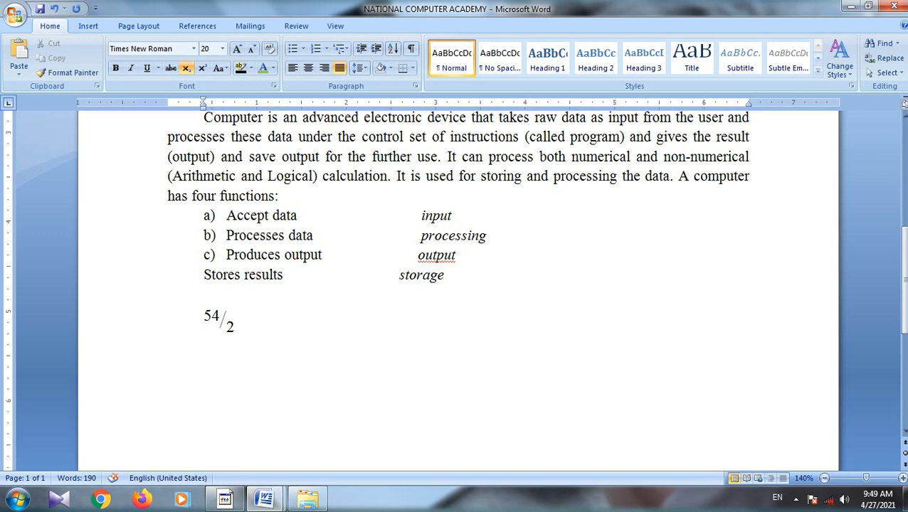
{"action": "type", "text": "DEEPAK "}
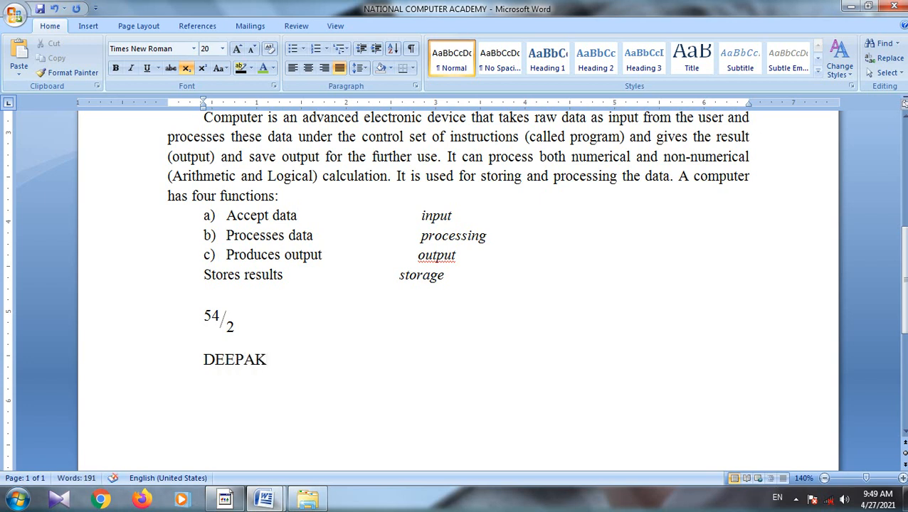
{"action": "type", "text": "DEBASISH"}
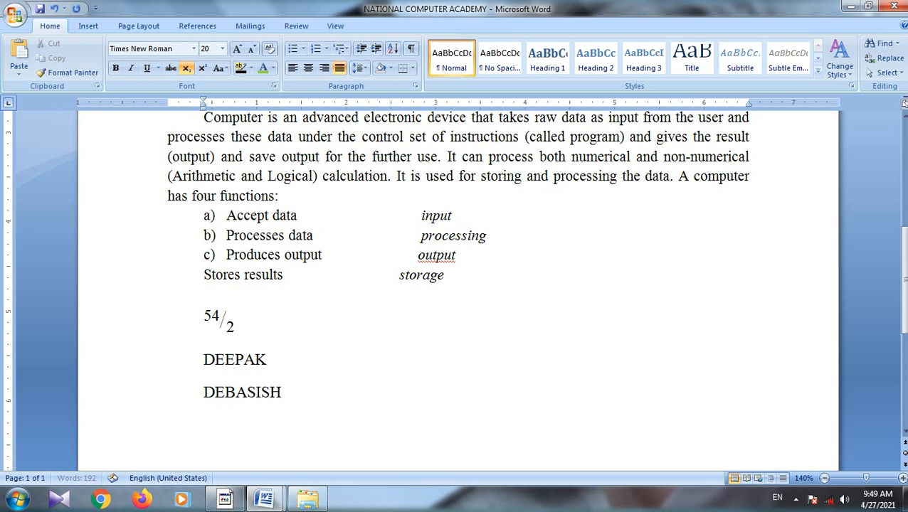
{"action": "key", "text": "Return"}
{"action": "type", "text": "PQAPUN"}
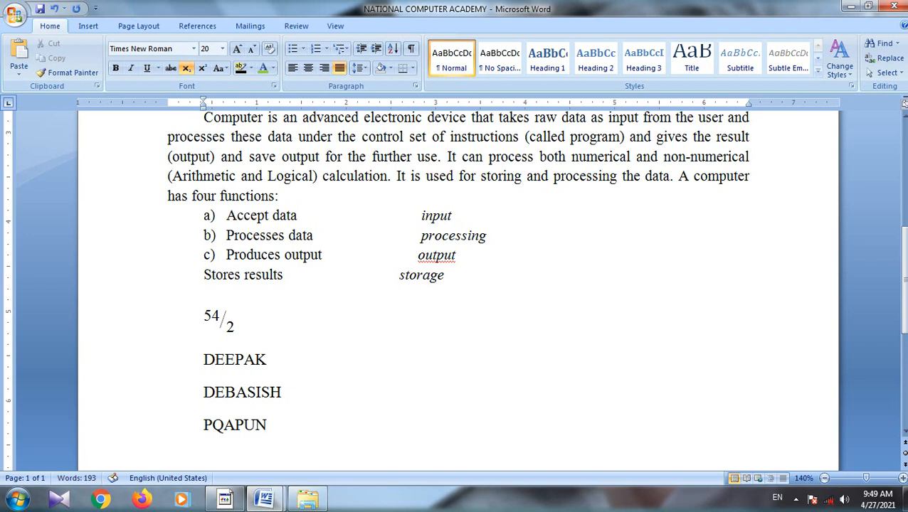
{"action": "key", "text": "Return"}
{"action": "type", "text": "LIKUN"}
Step: Apply arrow bullets to the four names below the fraction and look over the available bullet options
{"action": "scroll", "coordinate": [282, 402], "scroll_direction": "down", "scroll_amount": 1}
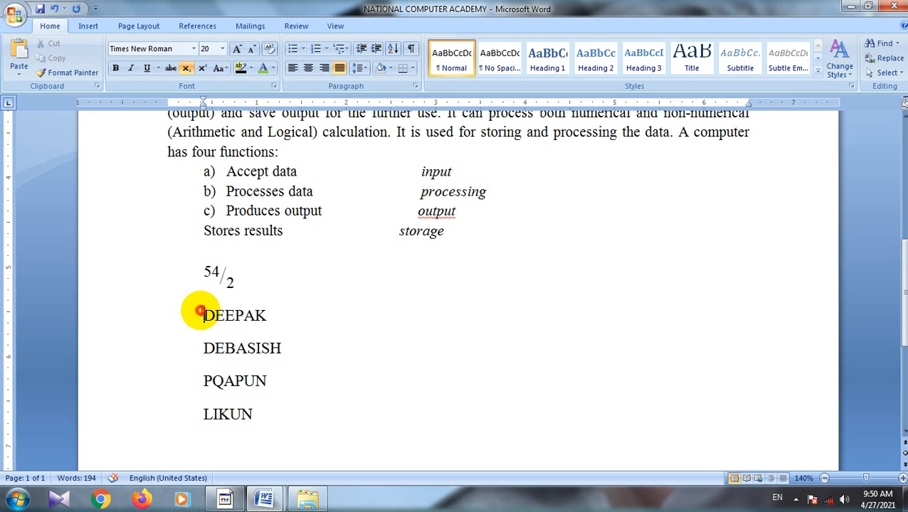
{"action": "left_click_drag", "start_coordinate": [201, 313], "coordinate": [263, 421]}
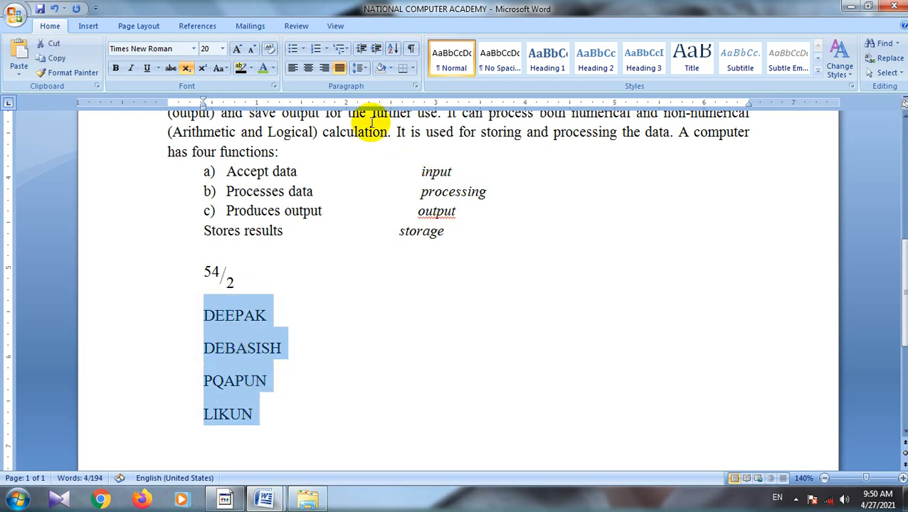
{"action": "left_click", "coordinate": [304, 50]}
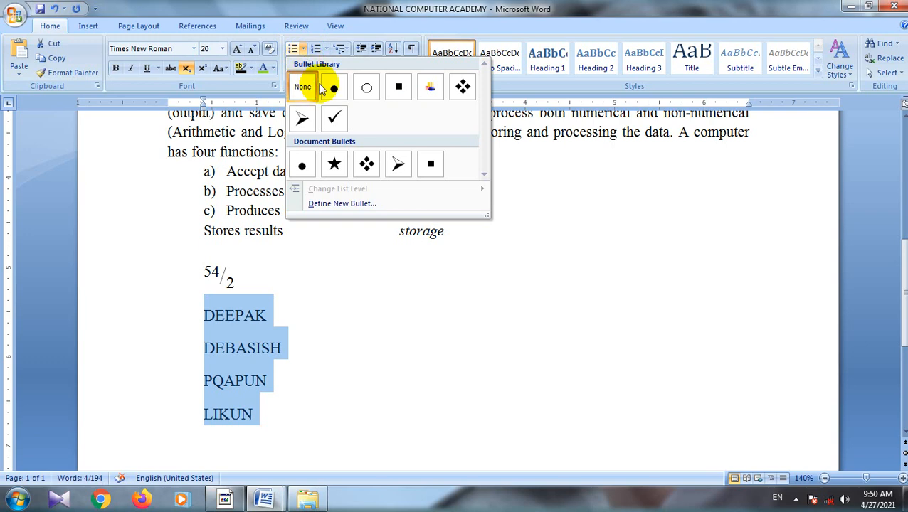
{"action": "left_click", "coordinate": [397, 165]}
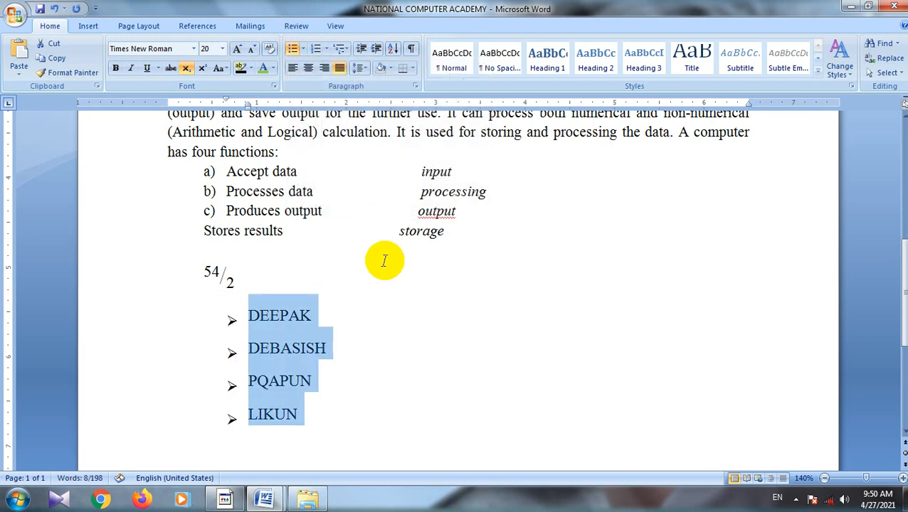
{"action": "left_click", "coordinate": [398, 360]}
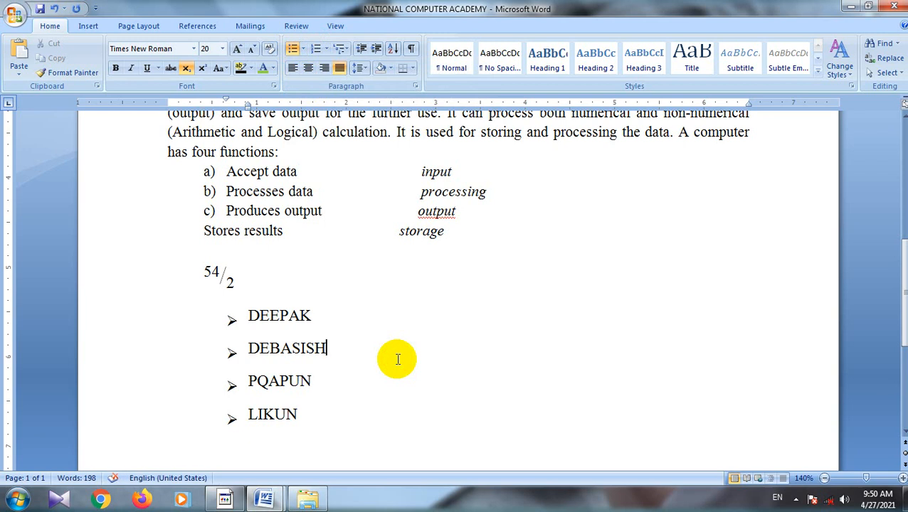
{"action": "left_click", "coordinate": [304, 50]}
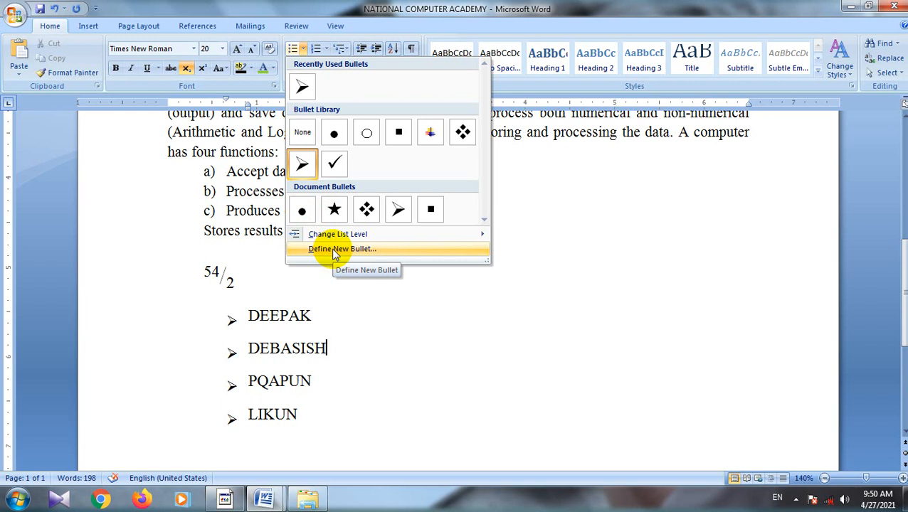
{"action": "left_click", "coordinate": [434, 299]}
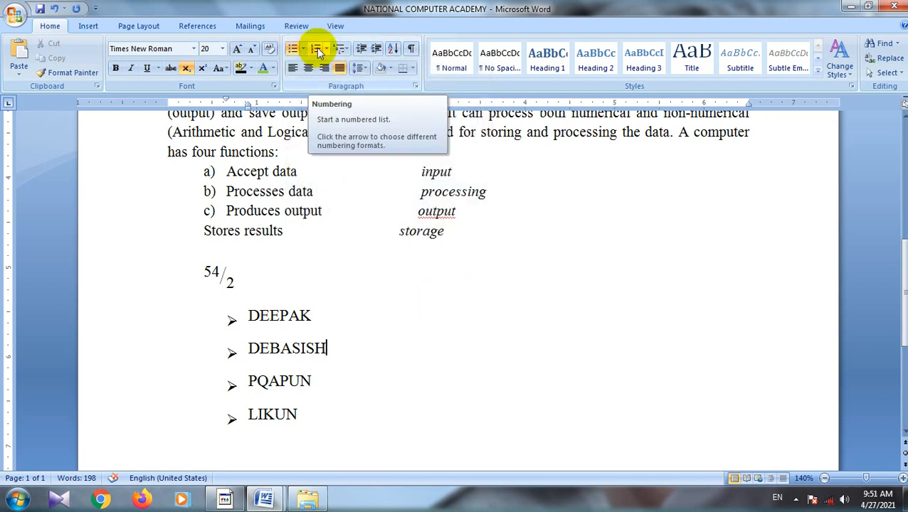
Step: Open the numbering formats for the four bulleted names
{"action": "left_click_drag", "start_coordinate": [296, 415], "coordinate": [215, 320]}
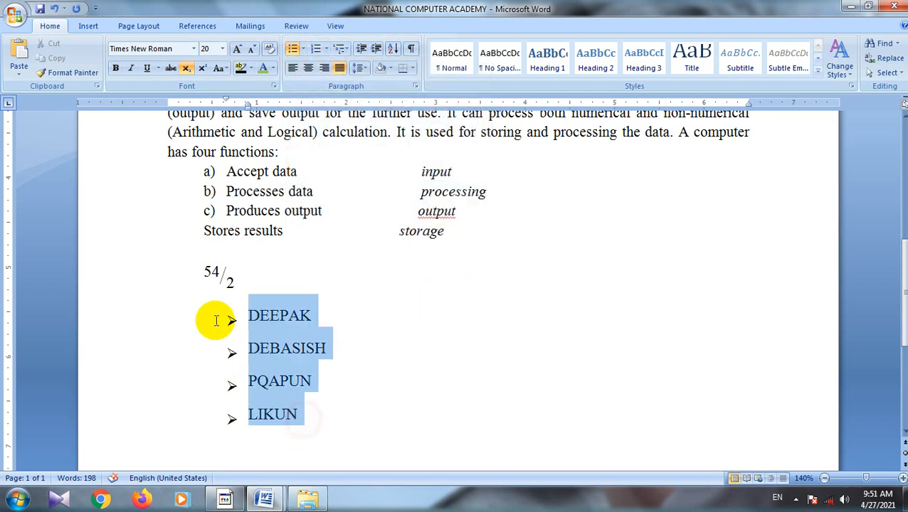
{"action": "left_click", "coordinate": [326, 50]}
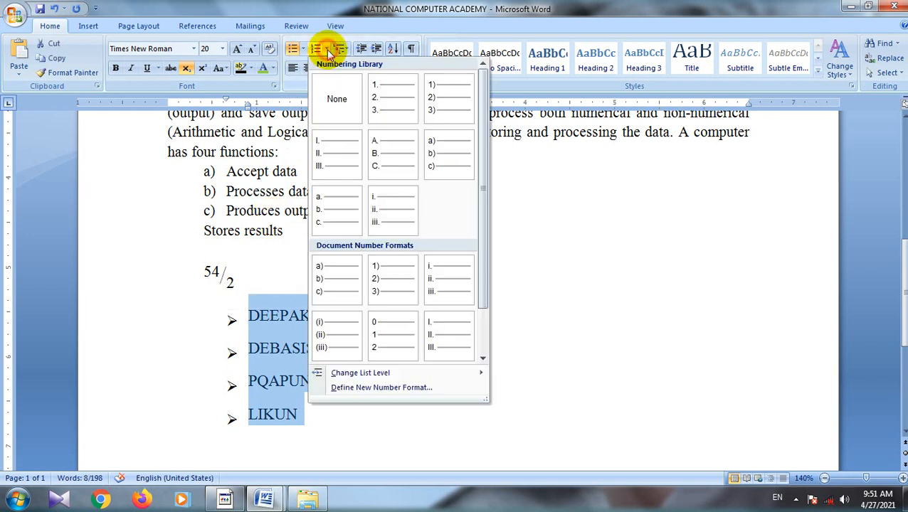
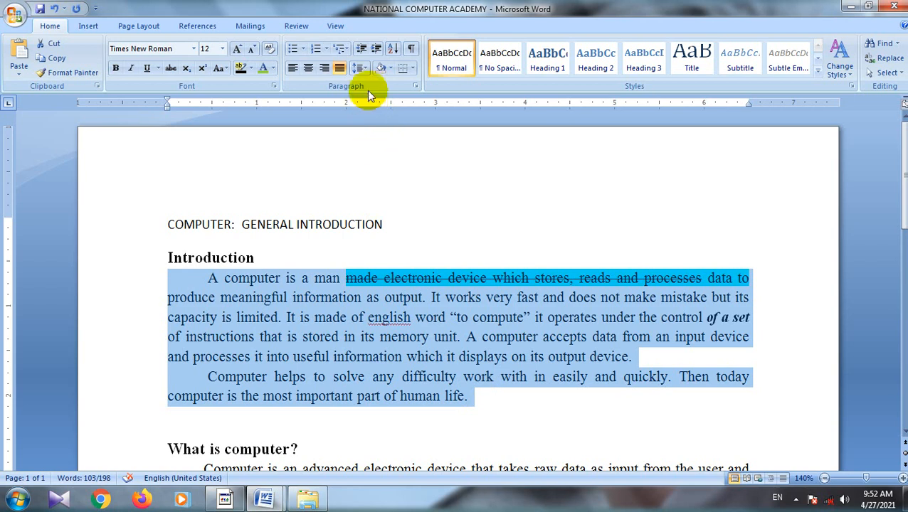
Step: Increase the left indent of the two selected Introduction paragraphs by three levels
{"action": "left_click", "coordinate": [361, 53]}
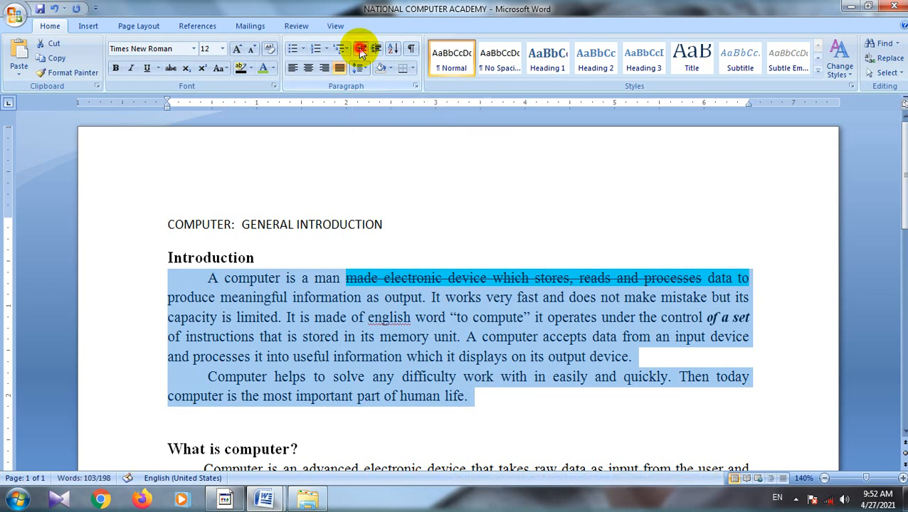
{"action": "left_click", "coordinate": [361, 53]}
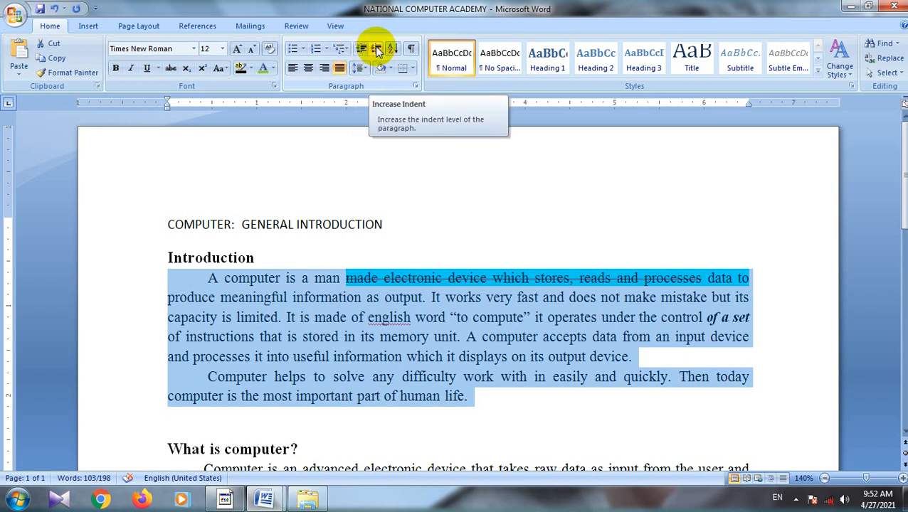
{"action": "left_click", "coordinate": [377, 50]}
{"action": "left_click", "coordinate": [377, 50]}
{"action": "left_click", "coordinate": [377, 50]}
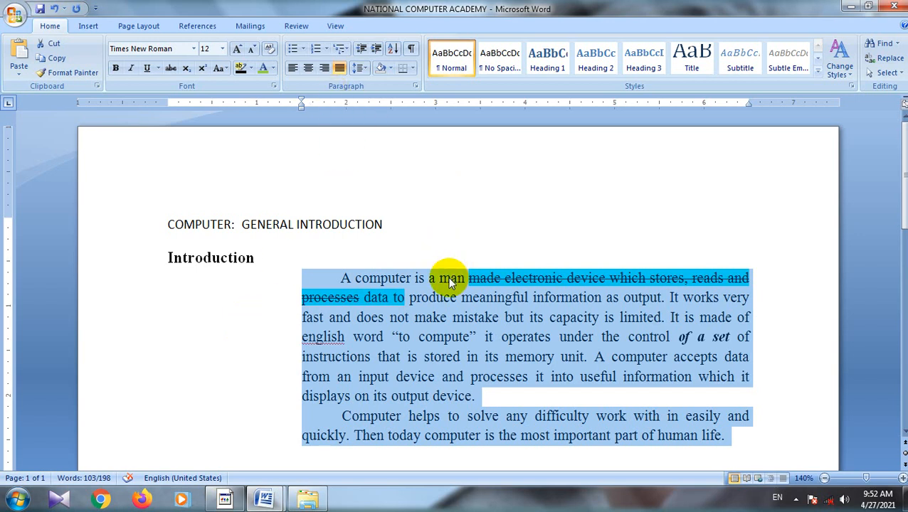
Step: Decrease the indent of the two Introduction paragraphs by three levels, back to the page margin
{"action": "left_click", "coordinate": [361, 51]}
{"action": "left_click", "coordinate": [361, 52]}
{"action": "left_click", "coordinate": [361, 52]}
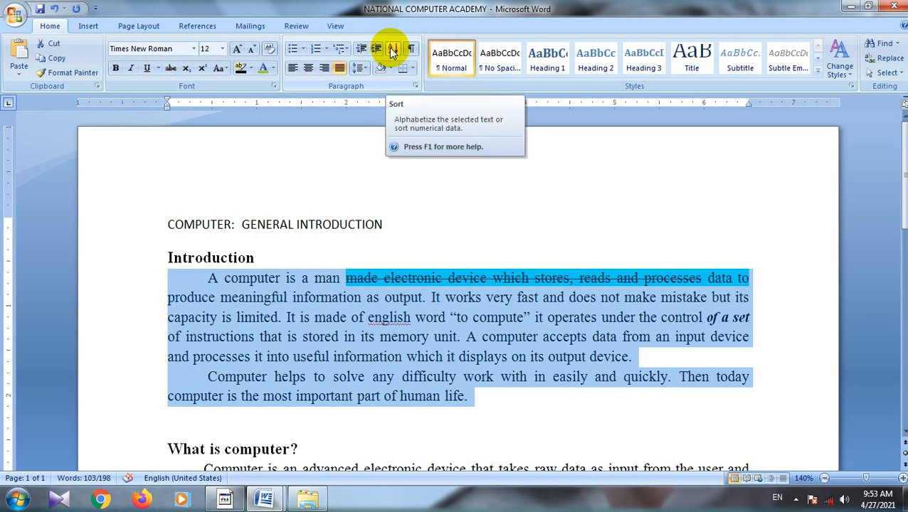
Step: Delete the numbered list of four names below the 54/2 fraction
{"action": "scroll", "coordinate": [401, 335], "scroll_direction": "down", "scroll_amount": 9}
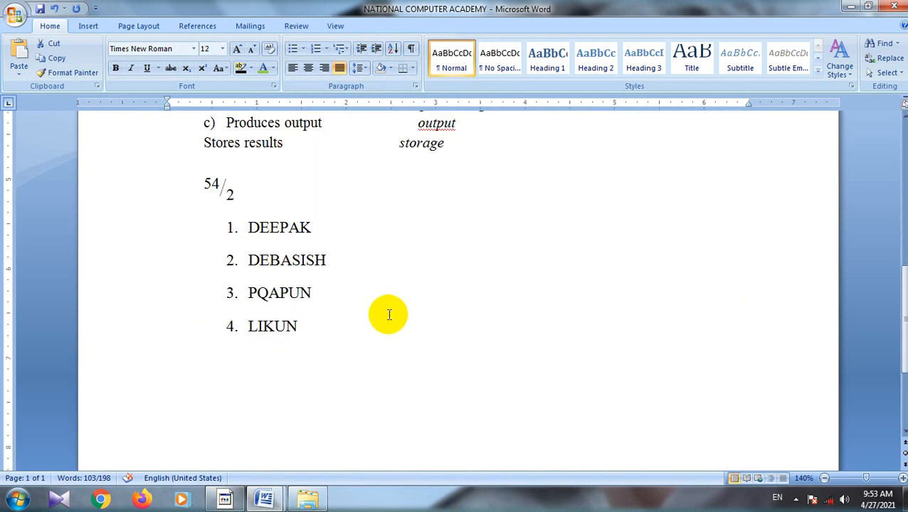
{"action": "left_click", "coordinate": [319, 322]}
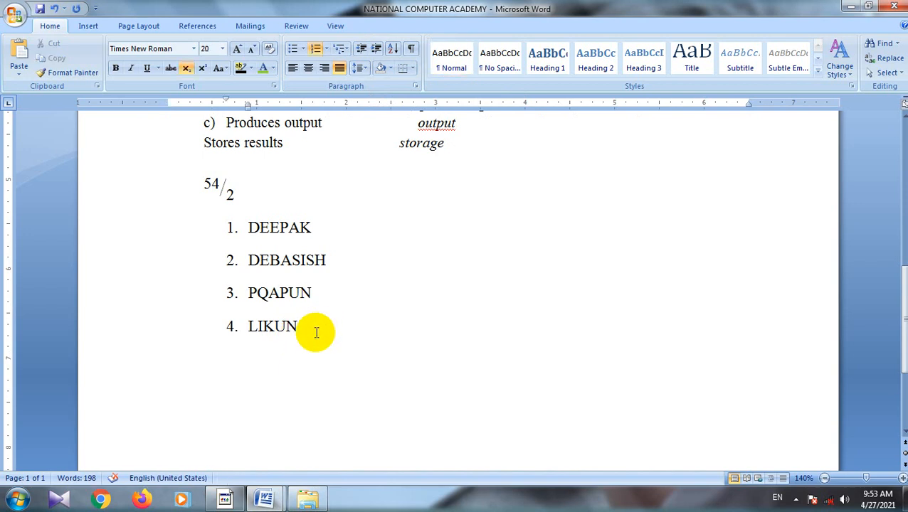
{"action": "left_click_drag", "start_coordinate": [315, 332], "coordinate": [195, 235]}
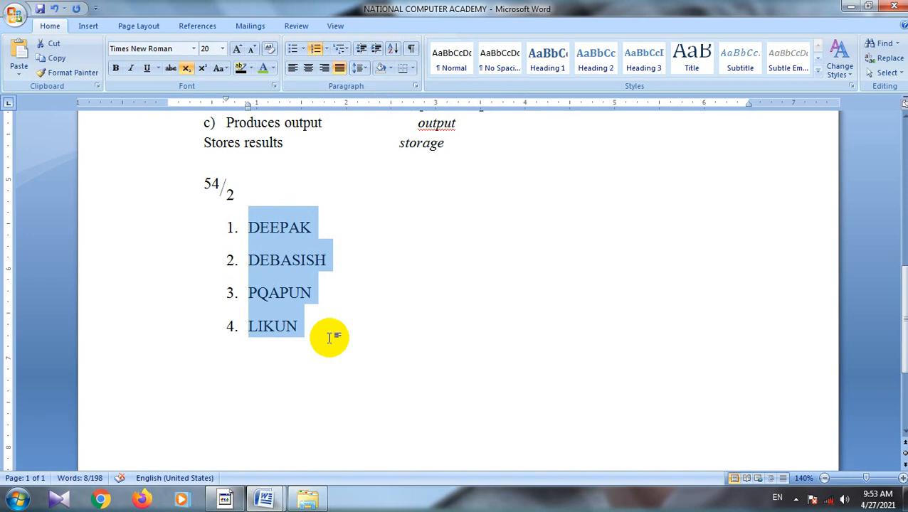
{"action": "key", "text": "Delete"}
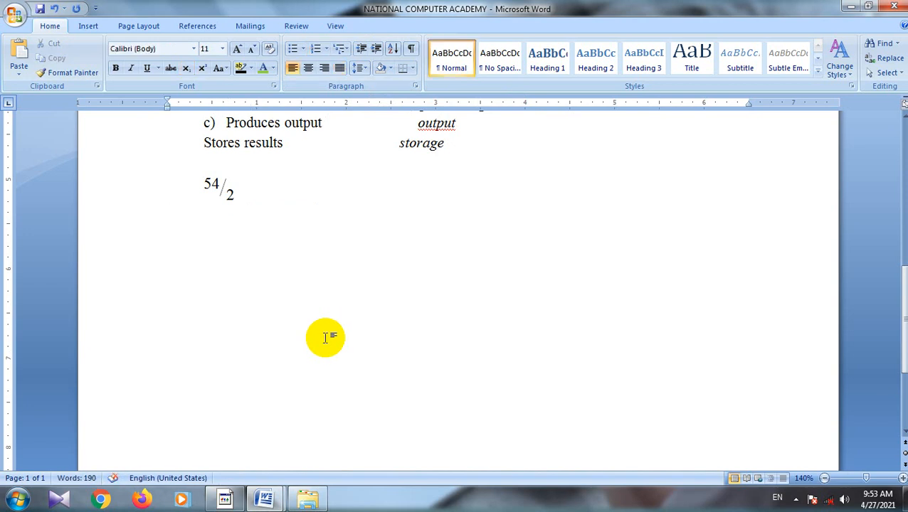
Step: Enter the numbers 89, 63, 52, 14, 41 and 75, each on its own line, below the 54/2 fraction
{"action": "type", "text": "89"}
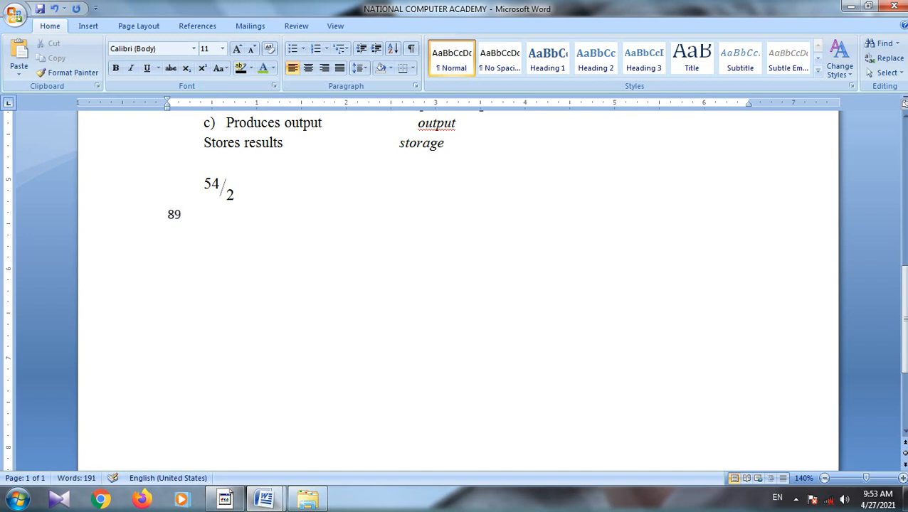
{"action": "key", "text": "Return"}
{"action": "type", "text": "63"}
{"action": "key", "text": "Return"}
{"action": "type", "text": "52"}
{"action": "key", "text": "Return"}
{"action": "type", "text": "14"}
{"action": "key", "text": "Return"}
{"action": "type", "text": "41"}
{"action": "key", "text": "Return"}
{"action": "type", "text": "75"}
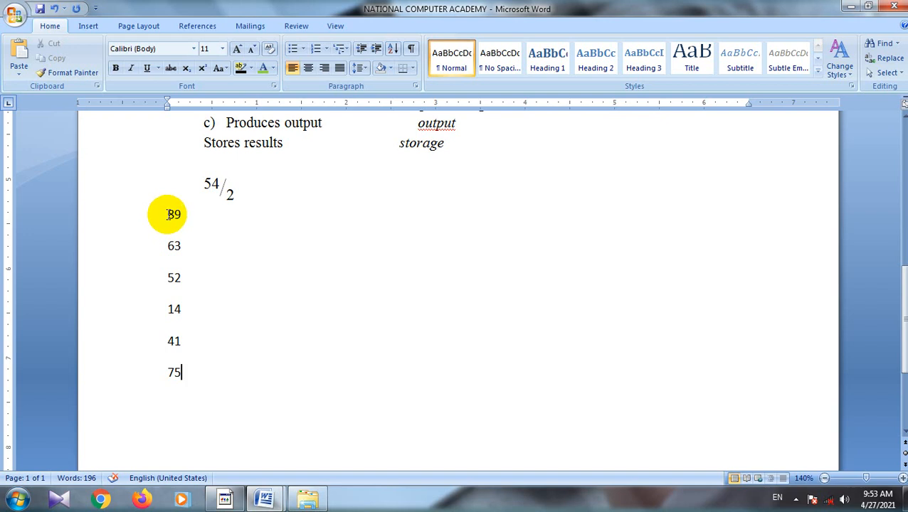
Step: Sort the six numbers below the fraction by paragraphs, as type Number, in ascending order
{"action": "left_click_drag", "start_coordinate": [166, 214], "coordinate": [199, 385]}
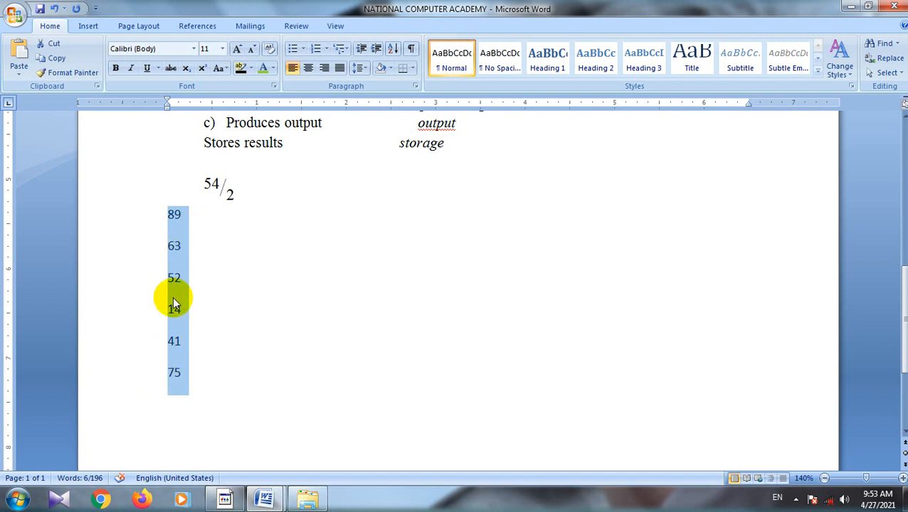
{"action": "left_click", "coordinate": [392, 54]}
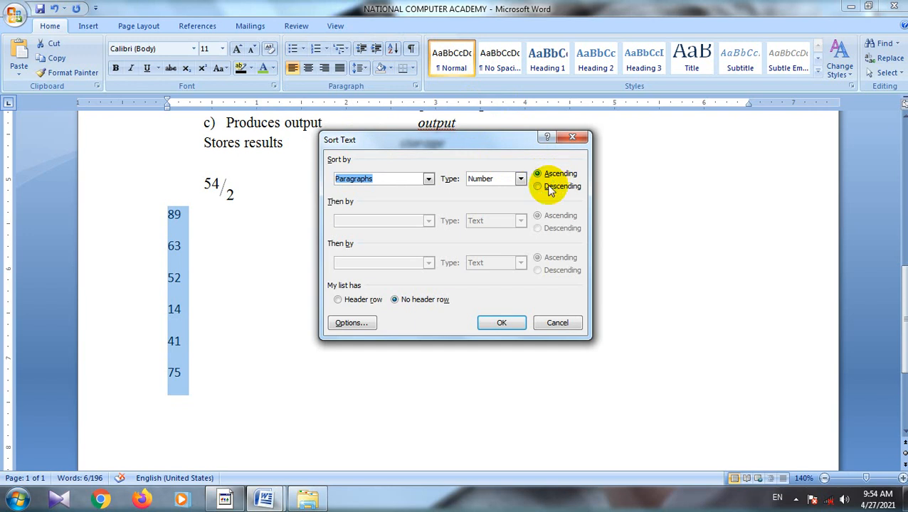
{"action": "left_click", "coordinate": [496, 322]}
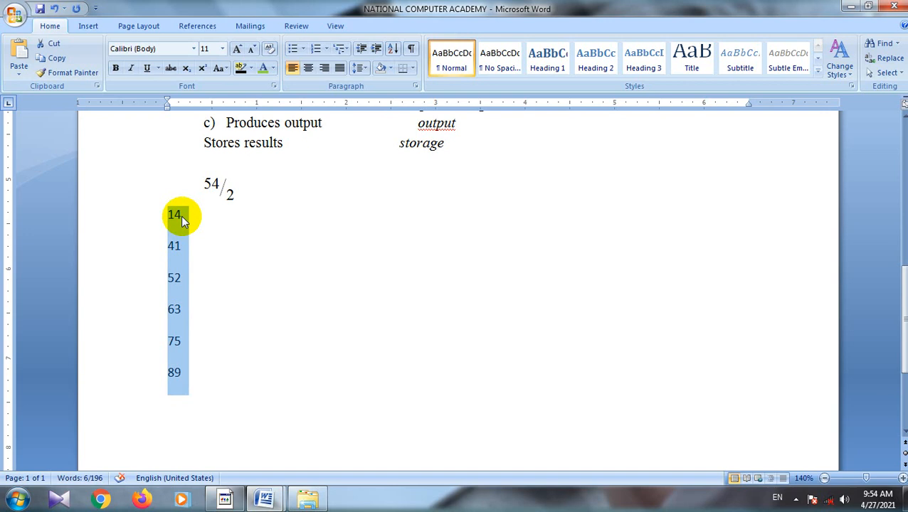
Step: Sort the six numbers below the fraction again in descending order
{"action": "left_click", "coordinate": [393, 50]}
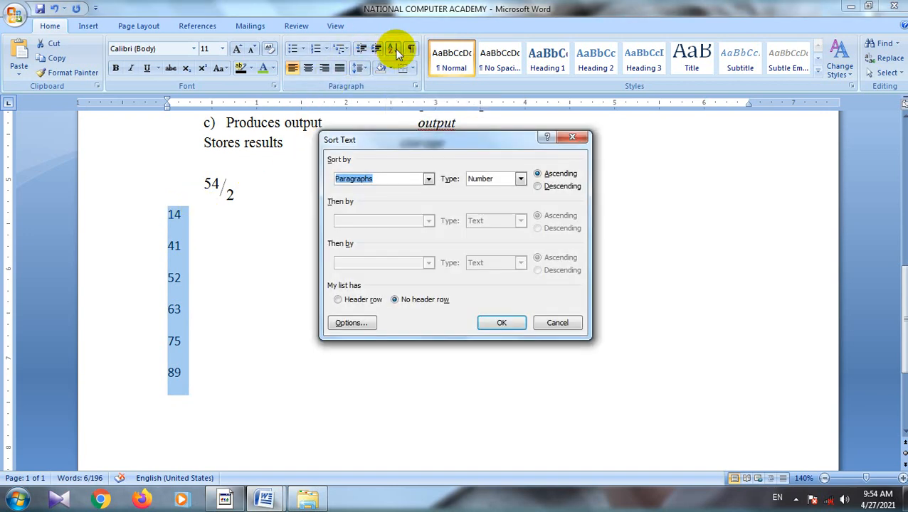
{"action": "left_click", "coordinate": [537, 186]}
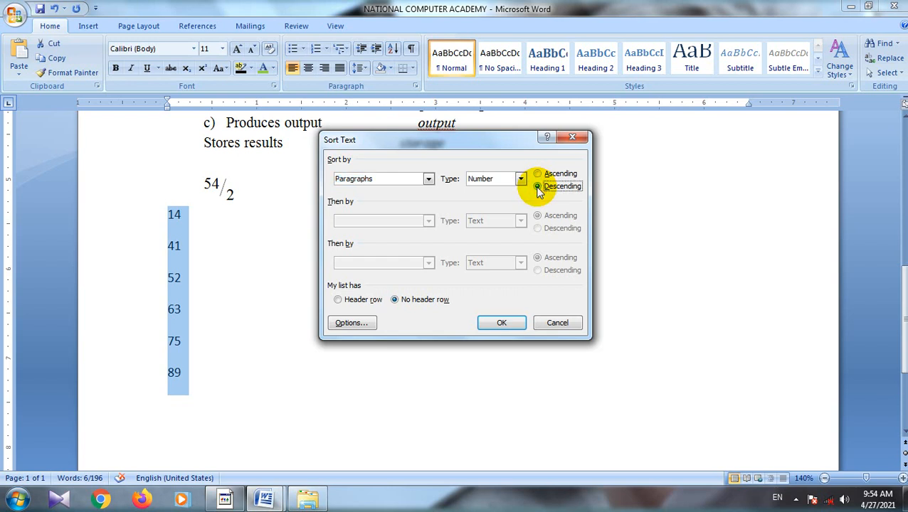
{"action": "left_click", "coordinate": [503, 324]}
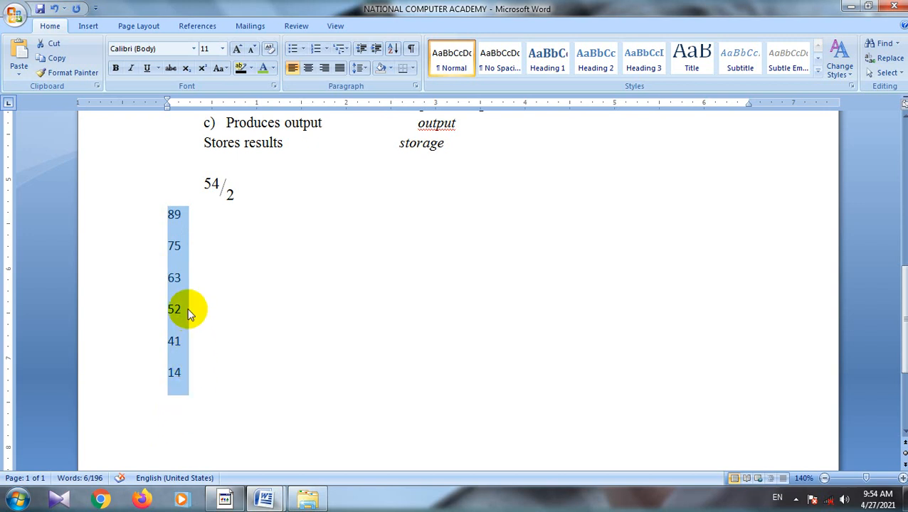
Step: Show the paragraph marks and hidden formatting symbols in the document and hide them again
{"action": "scroll", "coordinate": [375, 303], "scroll_direction": "up", "scroll_amount": 10}
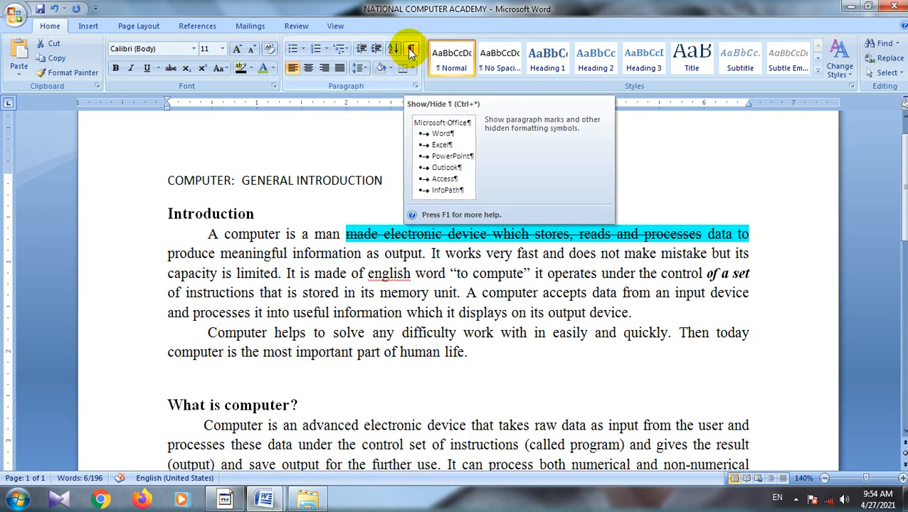
{"action": "scroll", "coordinate": [409, 201], "scroll_direction": "up", "scroll_amount": 1}
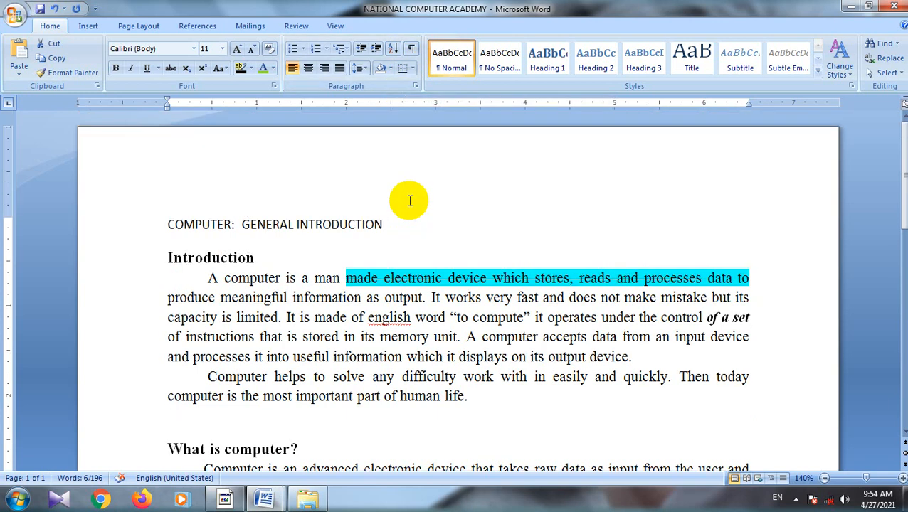
{"action": "left_click", "coordinate": [410, 49]}
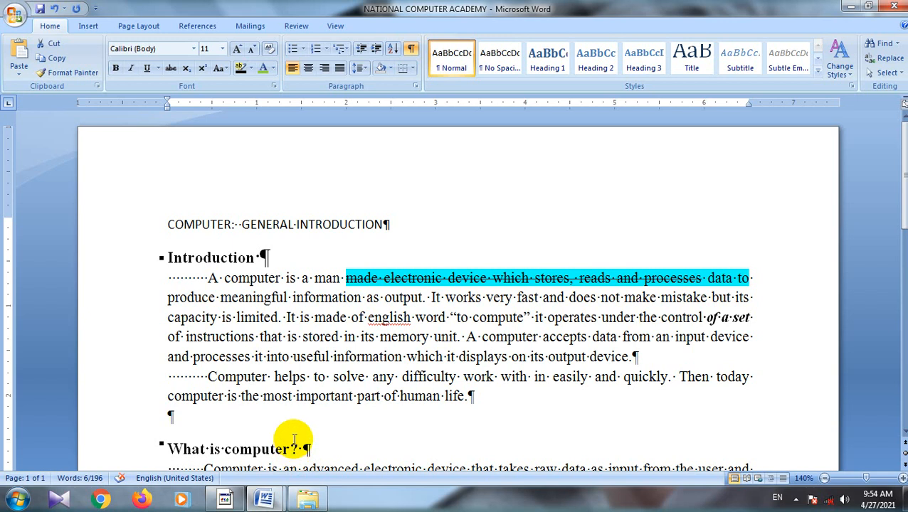
{"action": "left_click", "coordinate": [411, 50]}
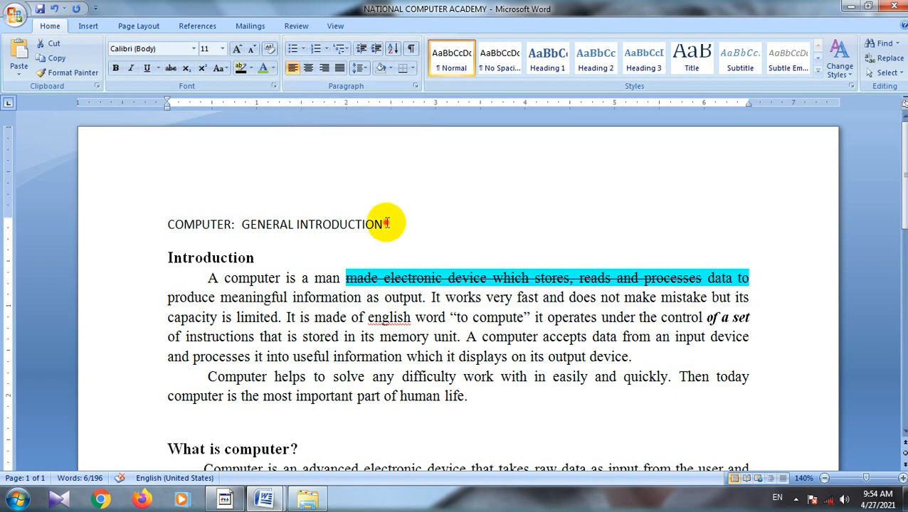
Step: Try left, center and right alignment on the title "COMPUTER: GENERAL INTRODUCTION" and finish with it centered
{"action": "left_click_drag", "start_coordinate": [385, 224], "coordinate": [172, 224]}
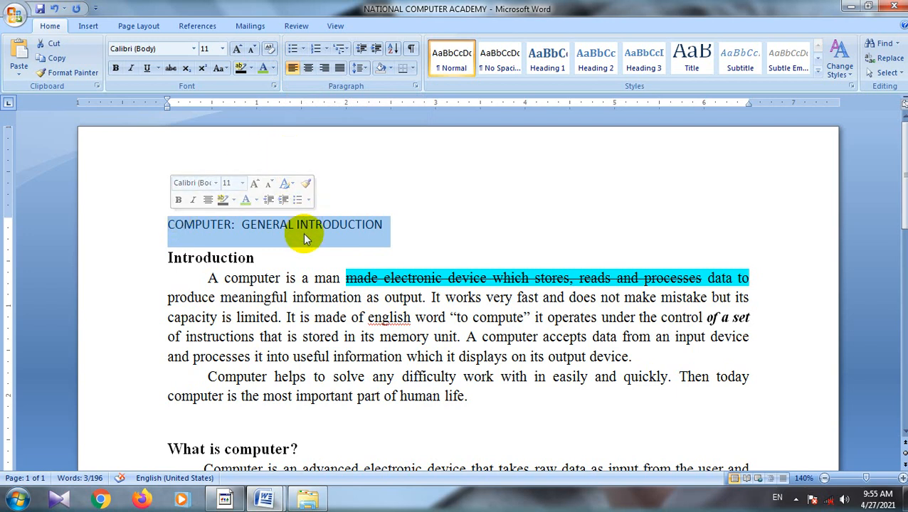
{"action": "left_click", "coordinate": [293, 69]}
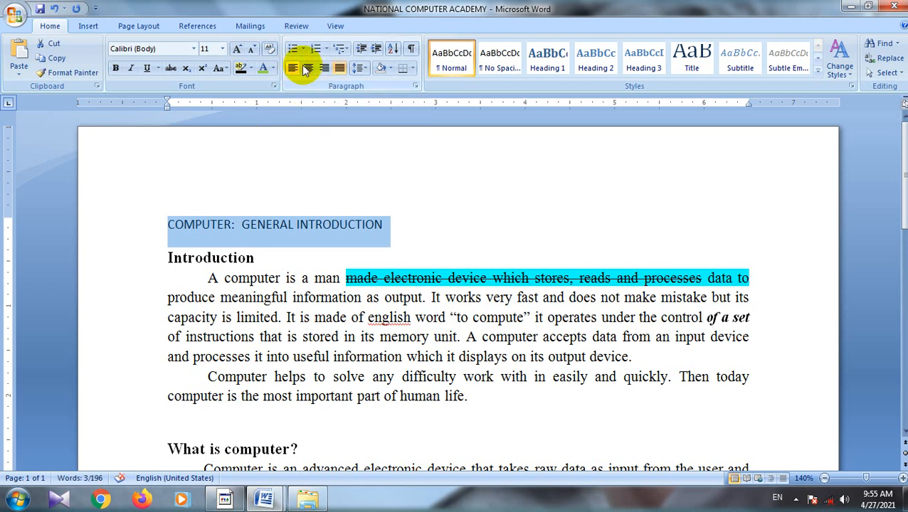
{"action": "left_click", "coordinate": [307, 68]}
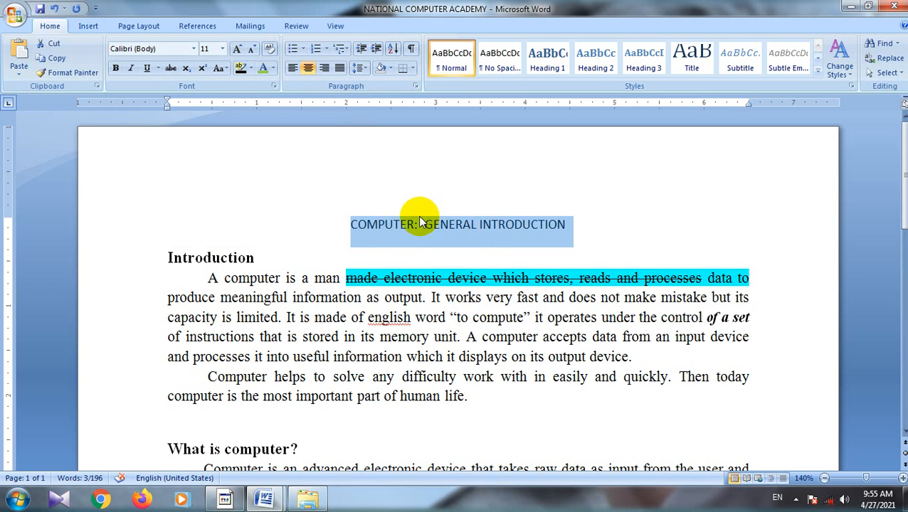
{"action": "left_click", "coordinate": [291, 70]}
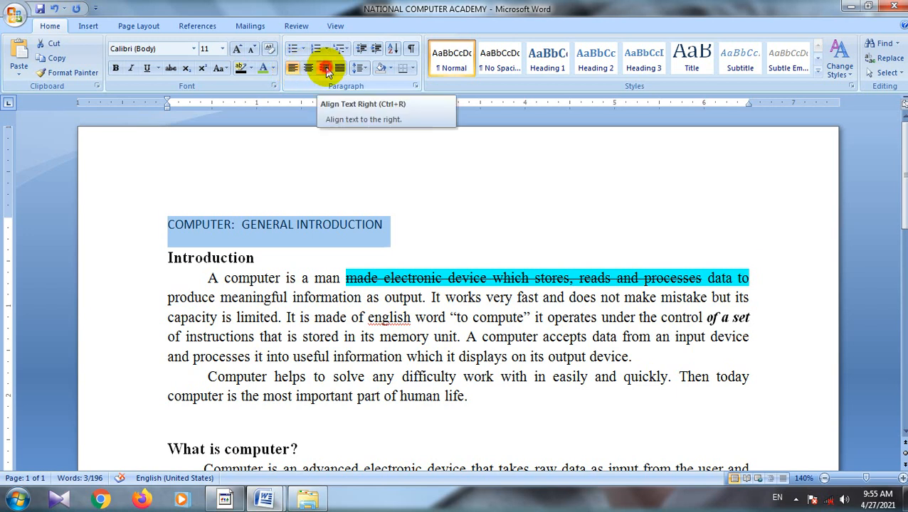
{"action": "left_click", "coordinate": [325, 67]}
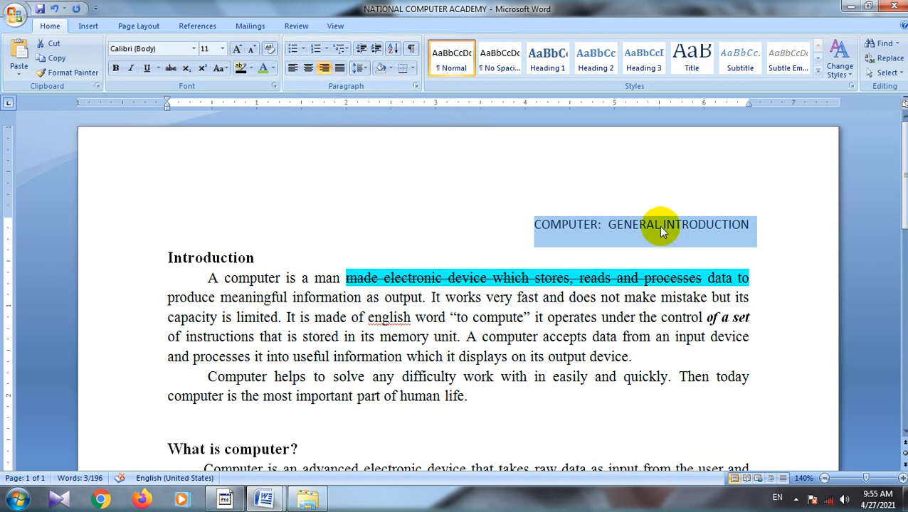
{"action": "left_click", "coordinate": [308, 69]}
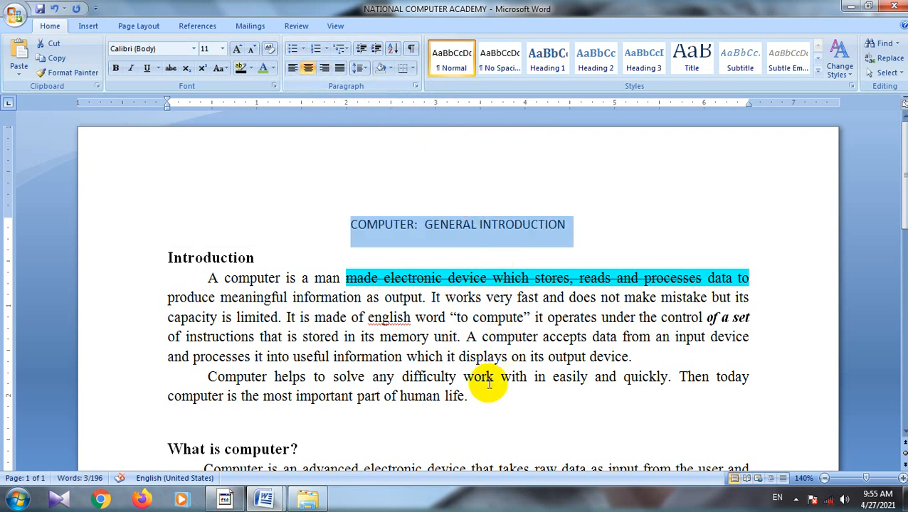
Step: Remove the text highlight color from the Introduction section
{"action": "left_click_drag", "start_coordinate": [470, 396], "coordinate": [197, 258]}
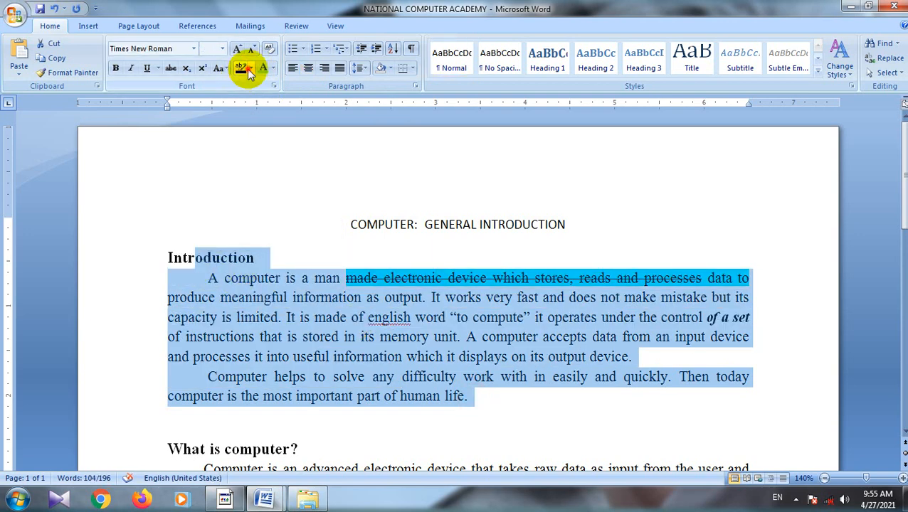
{"action": "left_click", "coordinate": [251, 69]}
{"action": "left_click", "coordinate": [266, 142]}
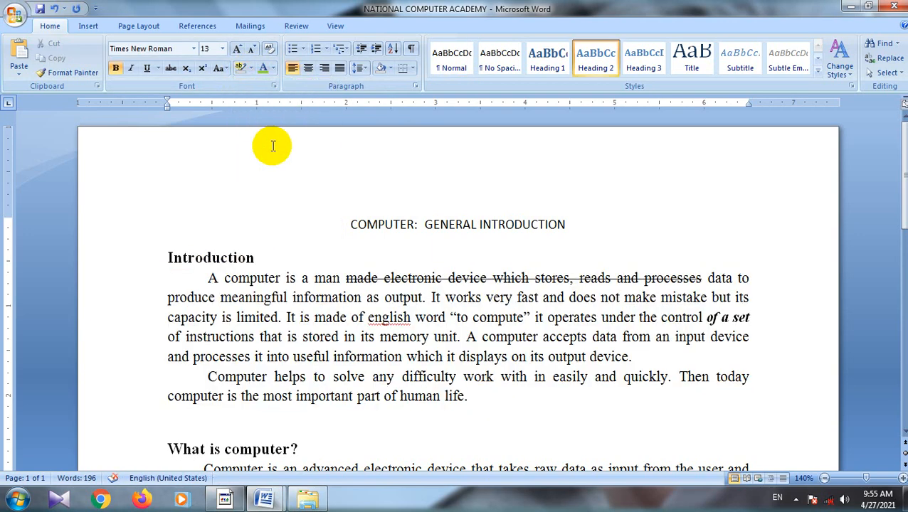
Step: Remove the strikethrough from "made electronic device which stores, reads and processes" in the first Introduction paragraph
{"action": "left_click_drag", "start_coordinate": [702, 279], "coordinate": [344, 279]}
{"action": "left_click", "coordinate": [171, 69]}
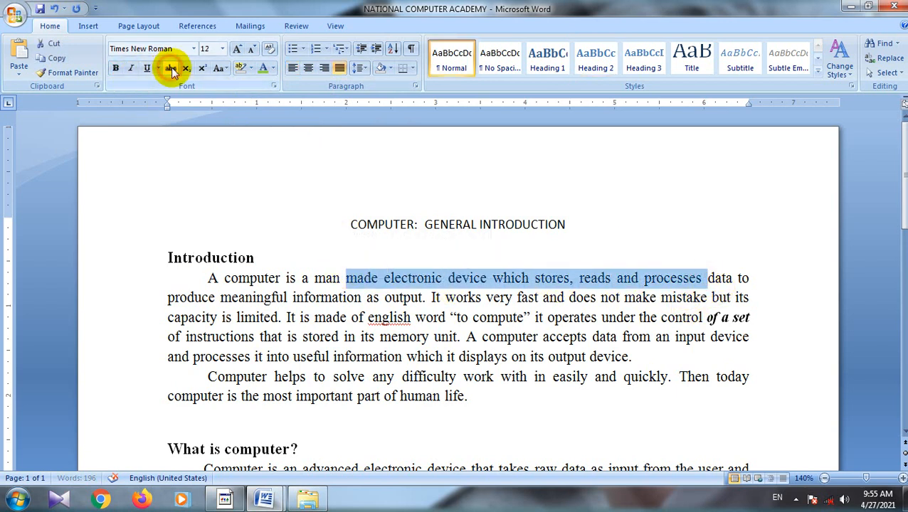
{"action": "left_click", "coordinate": [545, 413]}
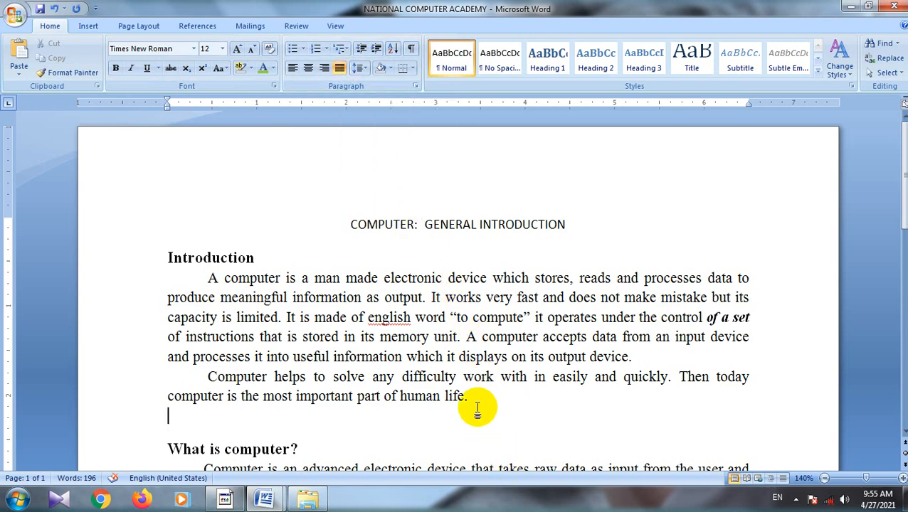
Step: Align the Introduction heading and its two paragraphs to the left
{"action": "left_click_drag", "start_coordinate": [476, 399], "coordinate": [144, 257]}
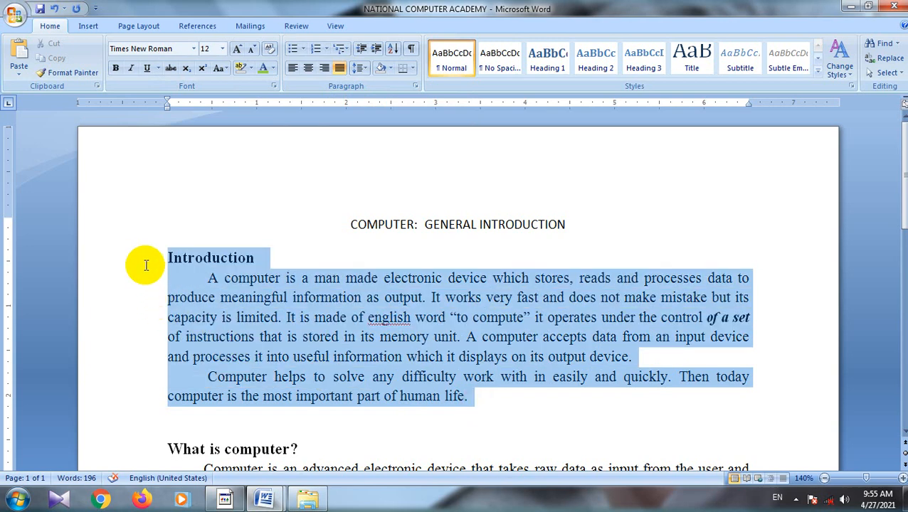
{"action": "left_click", "coordinate": [293, 67]}
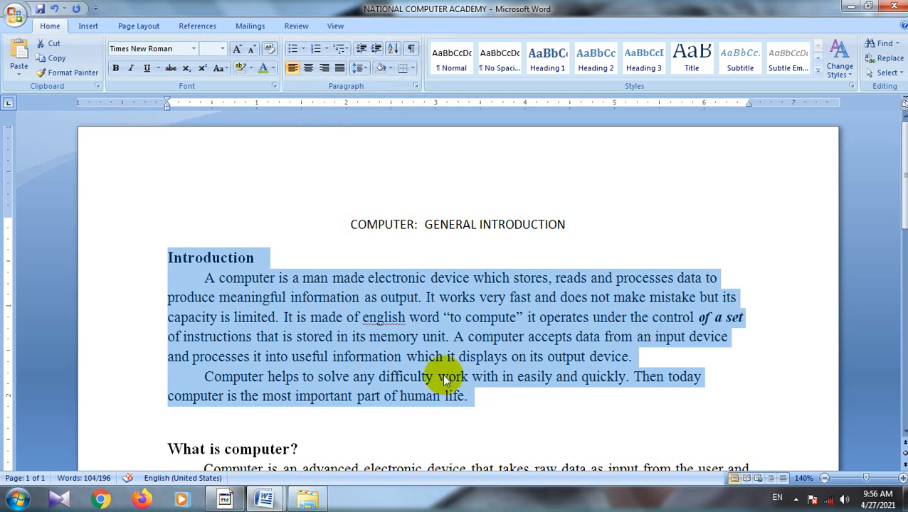
{"action": "left_click", "coordinate": [512, 408]}
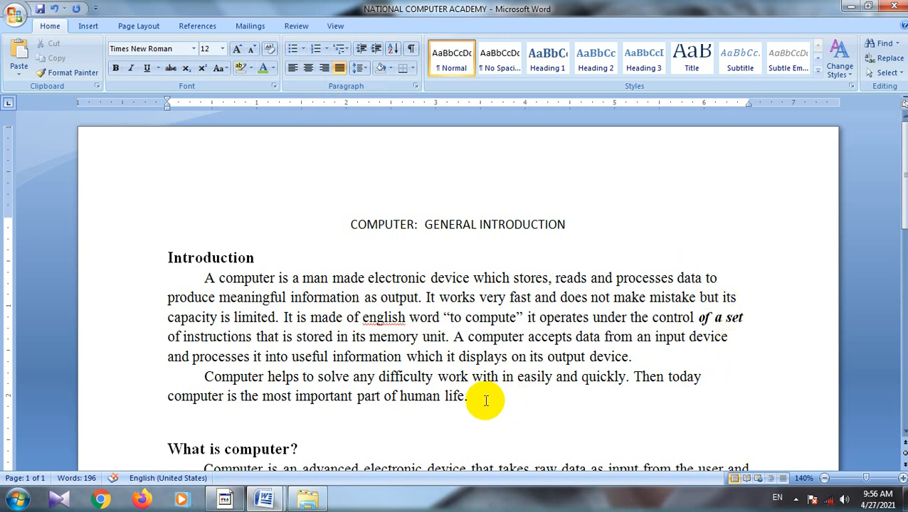
Step: Justify the Introduction heading and its two paragraphs
{"action": "left_click_drag", "start_coordinate": [484, 400], "coordinate": [126, 268]}
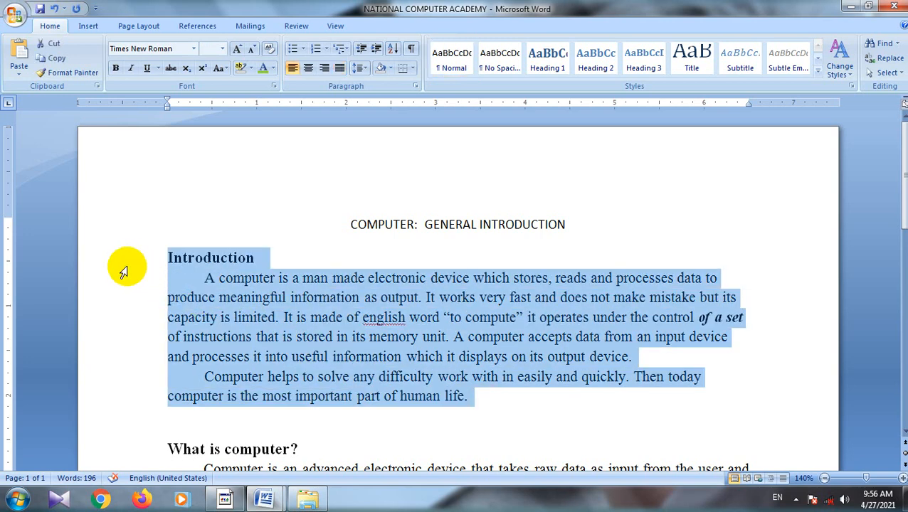
{"action": "left_click", "coordinate": [342, 68]}
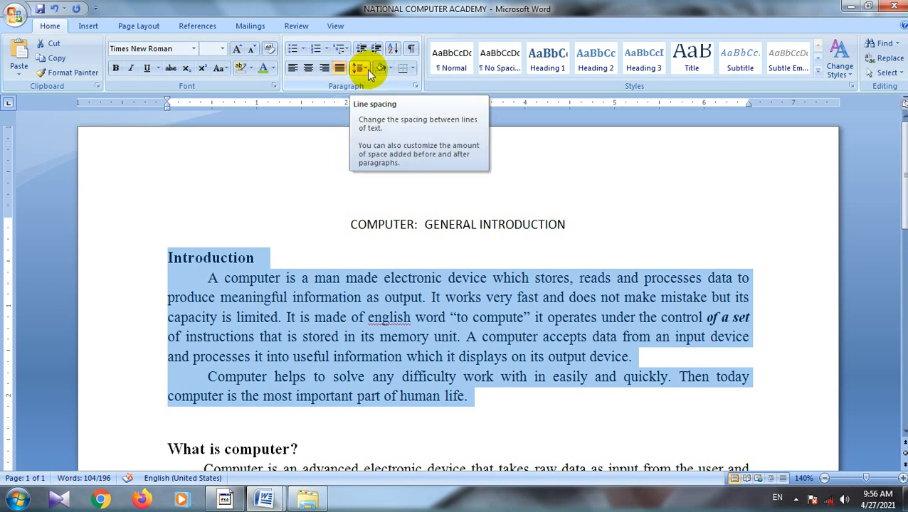
Step: Try line spacings of 2.5 and 1.0 on the two Introduction paragraphs
{"action": "left_click", "coordinate": [475, 399]}
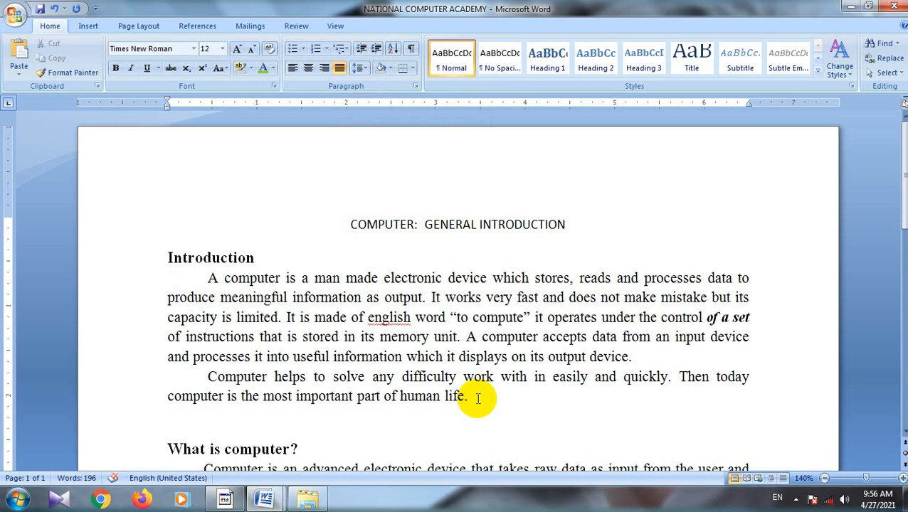
{"action": "left_click_drag", "start_coordinate": [478, 398], "coordinate": [118, 277]}
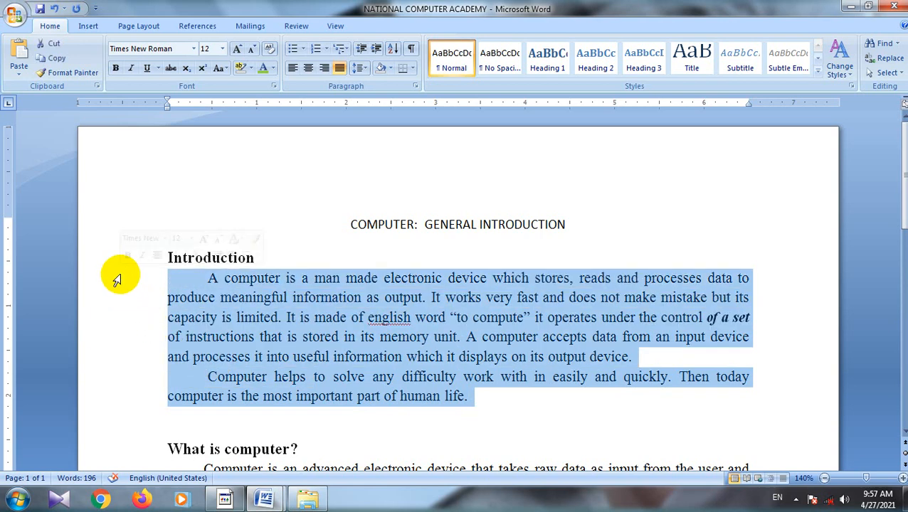
{"action": "left_click", "coordinate": [361, 68]}
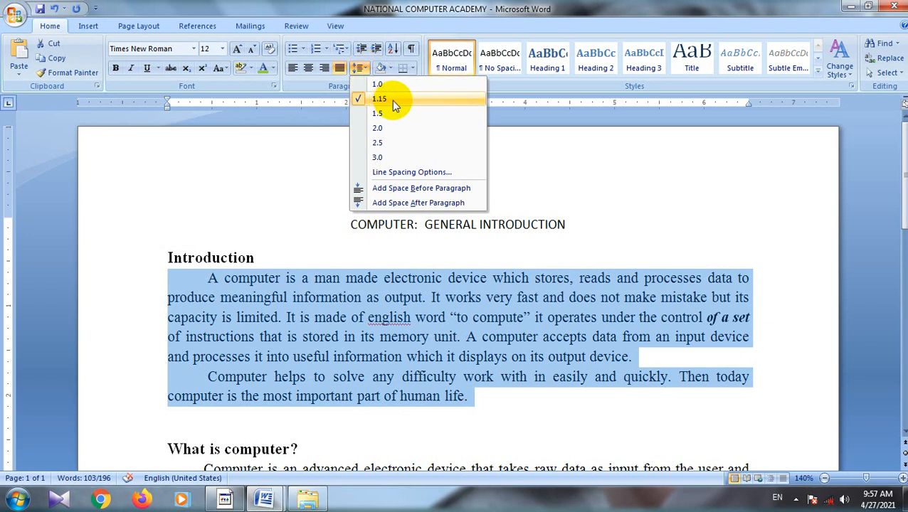
{"action": "left_click", "coordinate": [384, 145]}
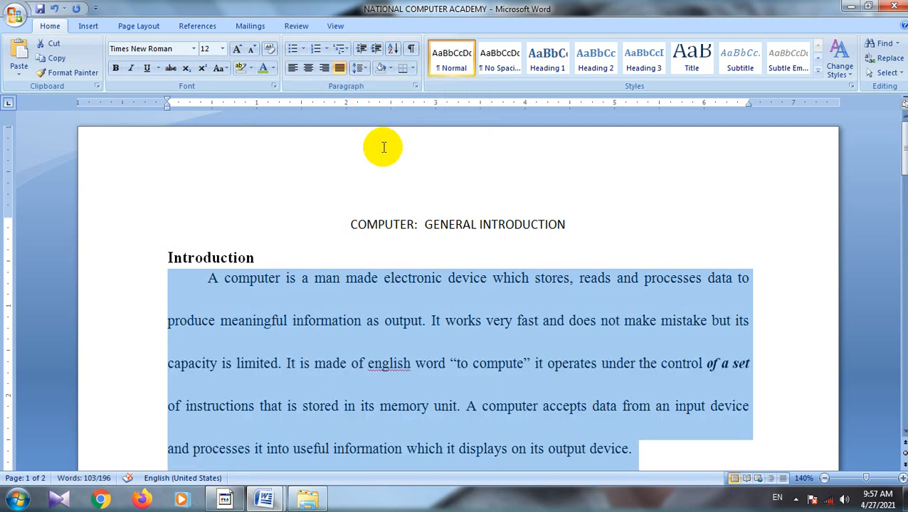
{"action": "left_click", "coordinate": [359, 69]}
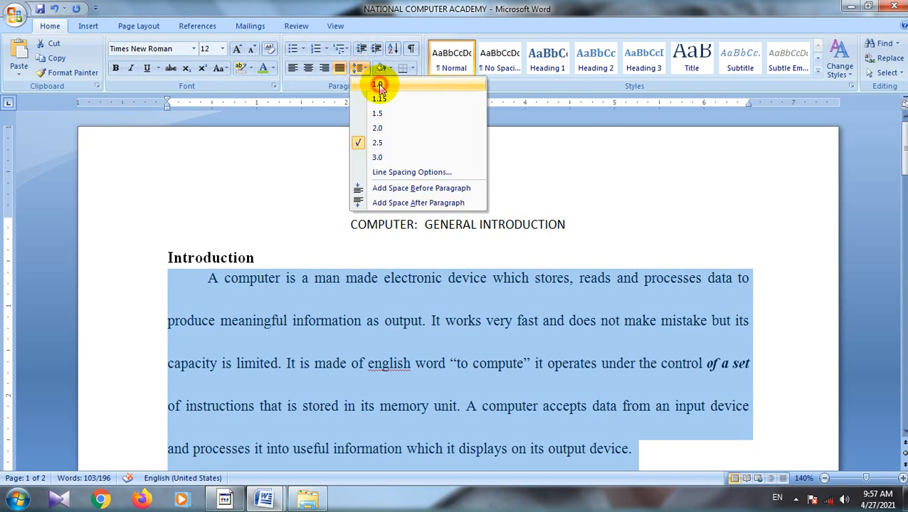
{"action": "left_click", "coordinate": [378, 85]}
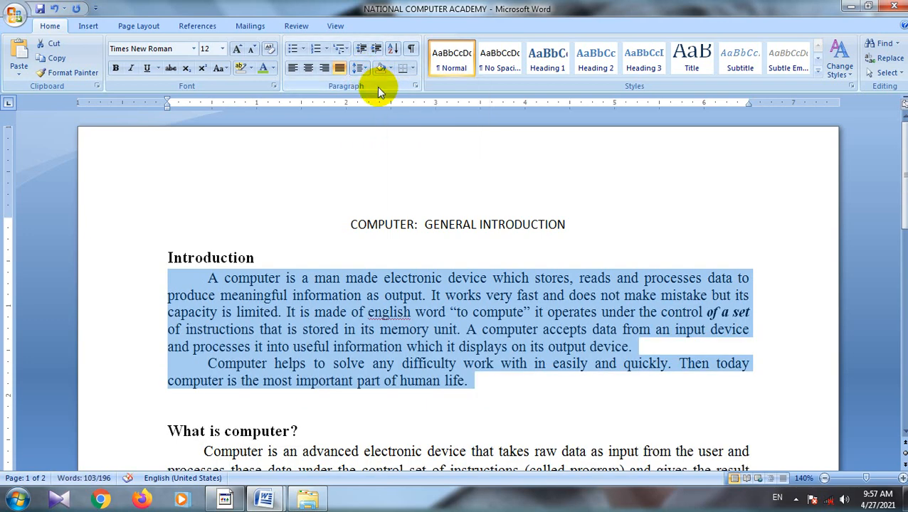
Step: Set the line spacing of the two Introduction paragraphs to 1.15
{"action": "left_click", "coordinate": [359, 69]}
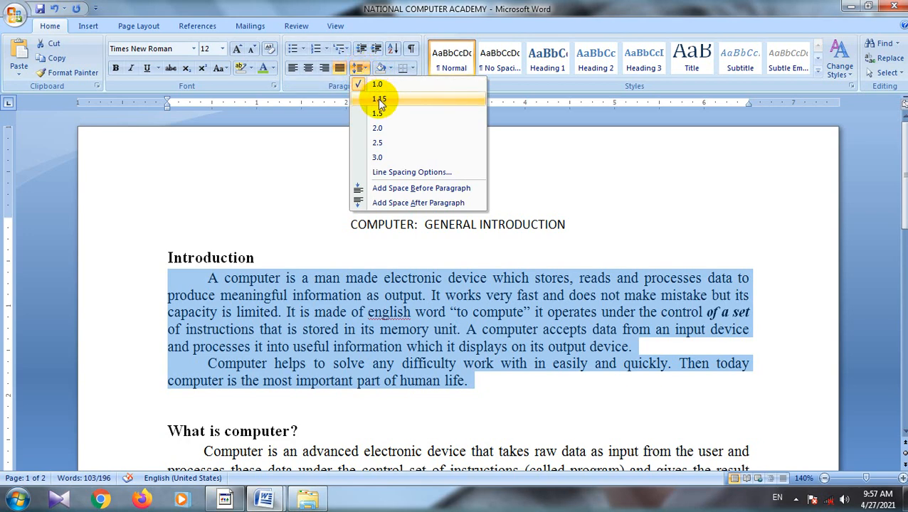
{"action": "left_click", "coordinate": [379, 100]}
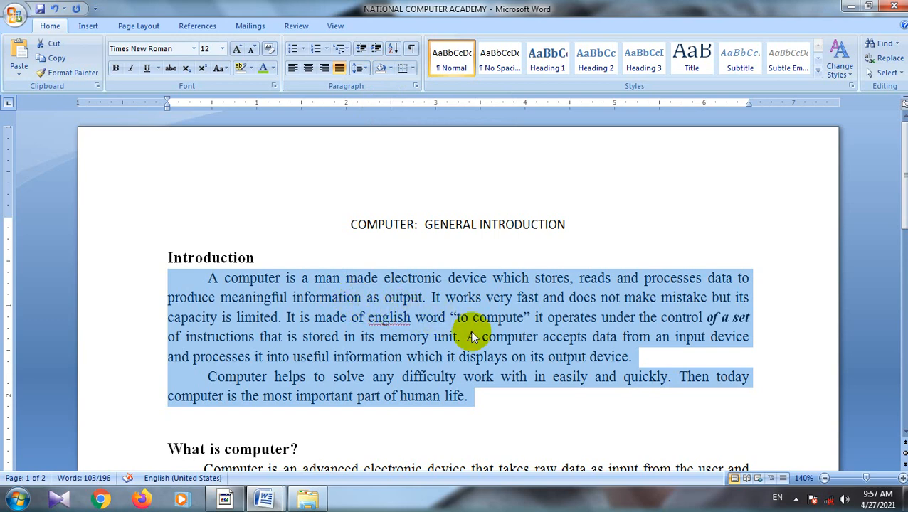
{"action": "left_click", "coordinate": [482, 400]}
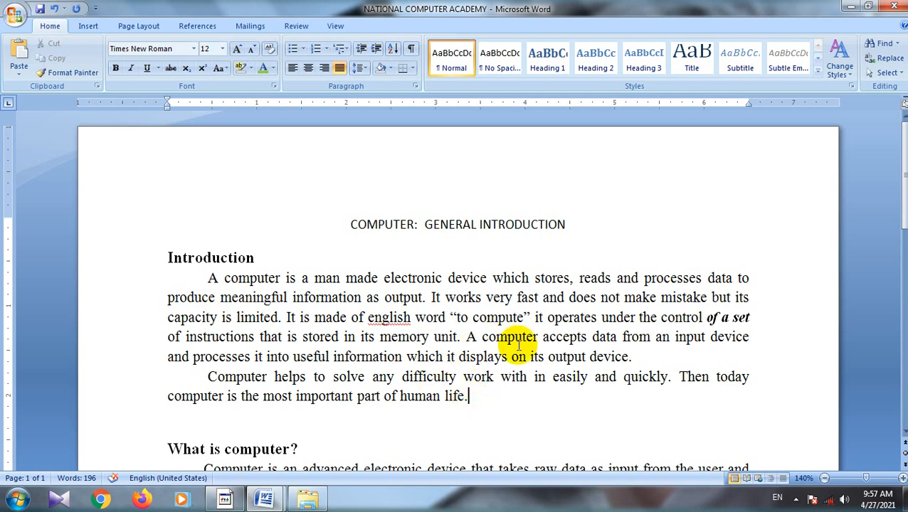
Step: Apply light green shading to the text of the first Introduction paragraph and undo it
{"action": "left_click_drag", "start_coordinate": [641, 357], "coordinate": [218, 280]}
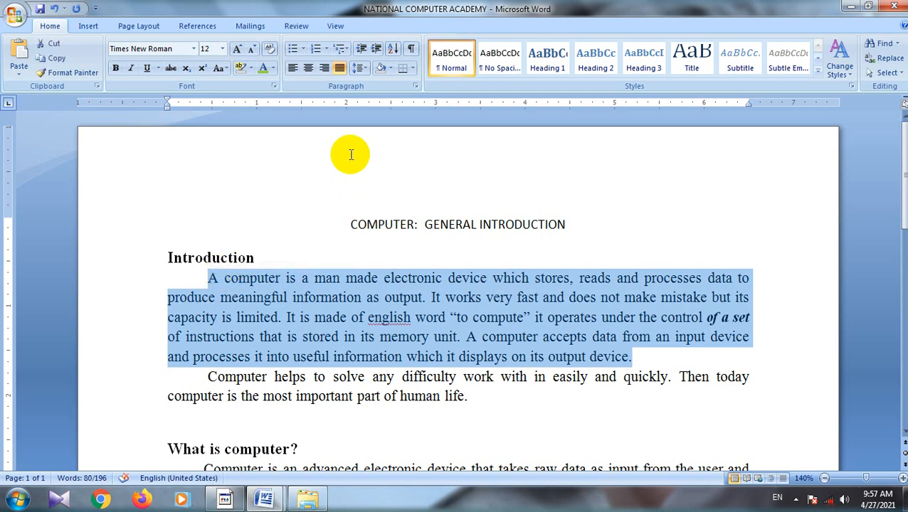
{"action": "left_click", "coordinate": [389, 70]}
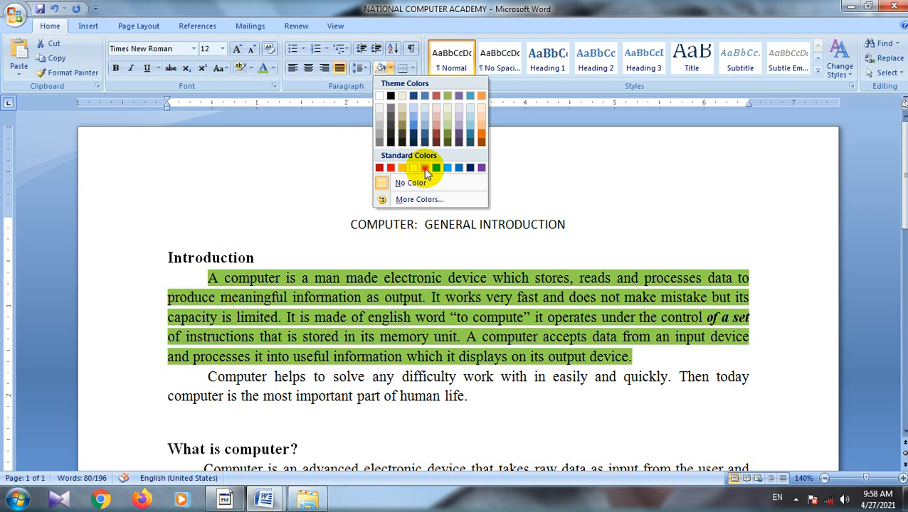
{"action": "left_click", "coordinate": [424, 168]}
{"action": "left_click", "coordinate": [647, 230]}
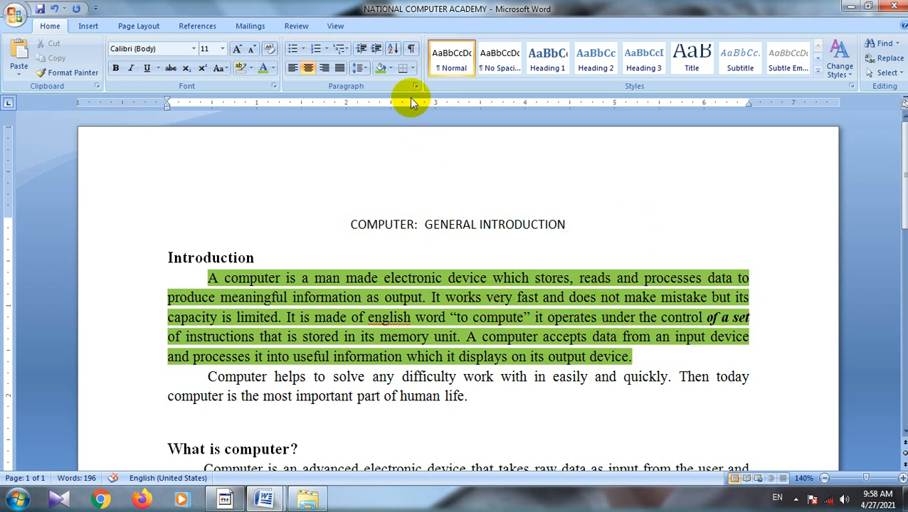
{"action": "triple_click", "coordinate": [644, 283]}
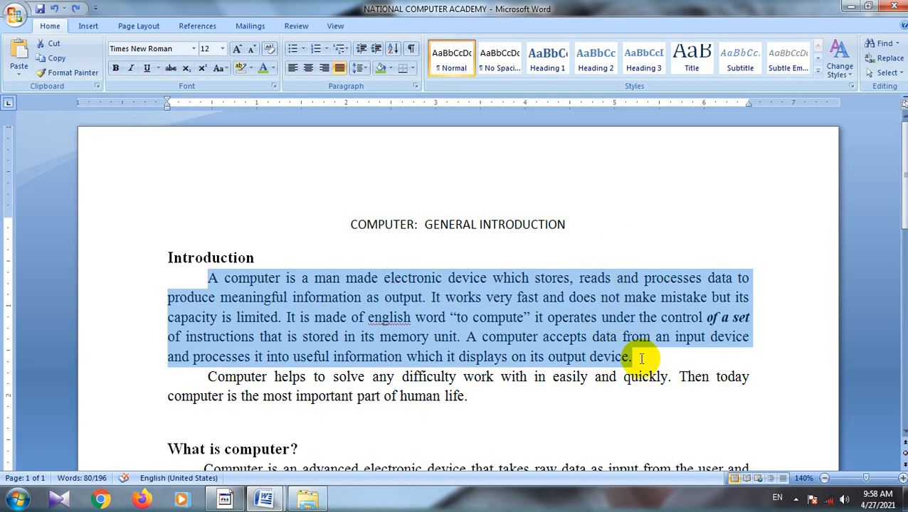
Step: Add outside borders around the first Introduction paragraph
{"action": "left_click_drag", "start_coordinate": [645, 356], "coordinate": [176, 281]}
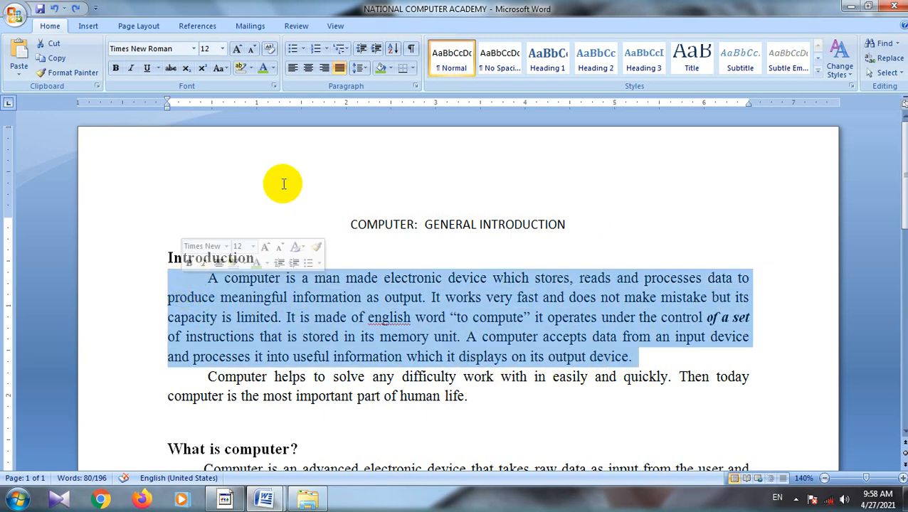
{"action": "left_click", "coordinate": [414, 69]}
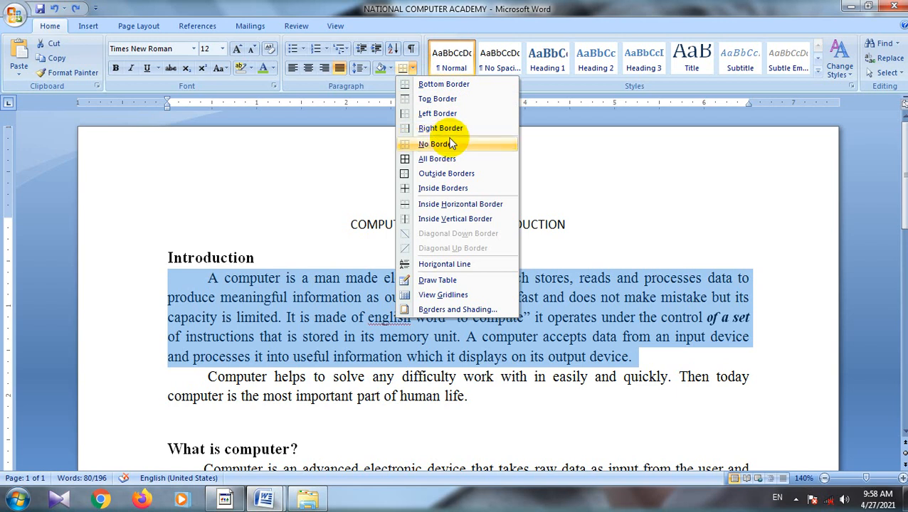
{"action": "left_click", "coordinate": [439, 178]}
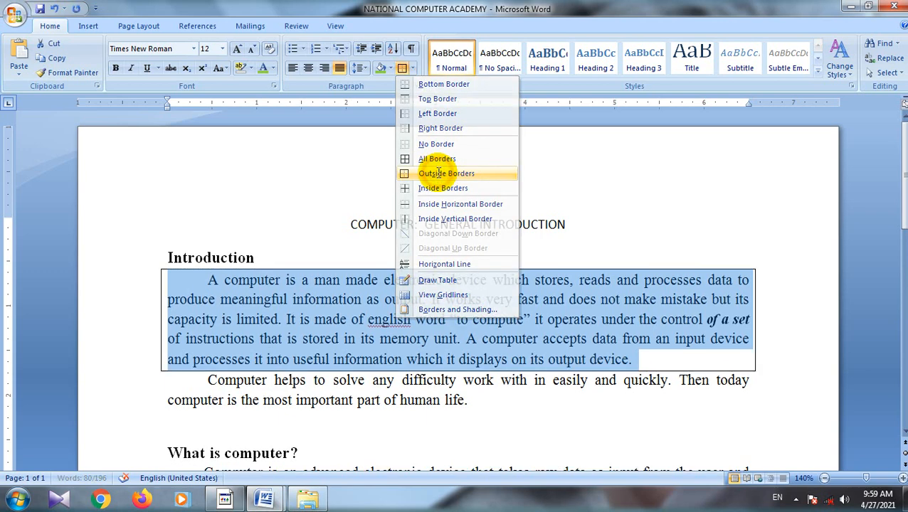
{"action": "left_click", "coordinate": [660, 229]}
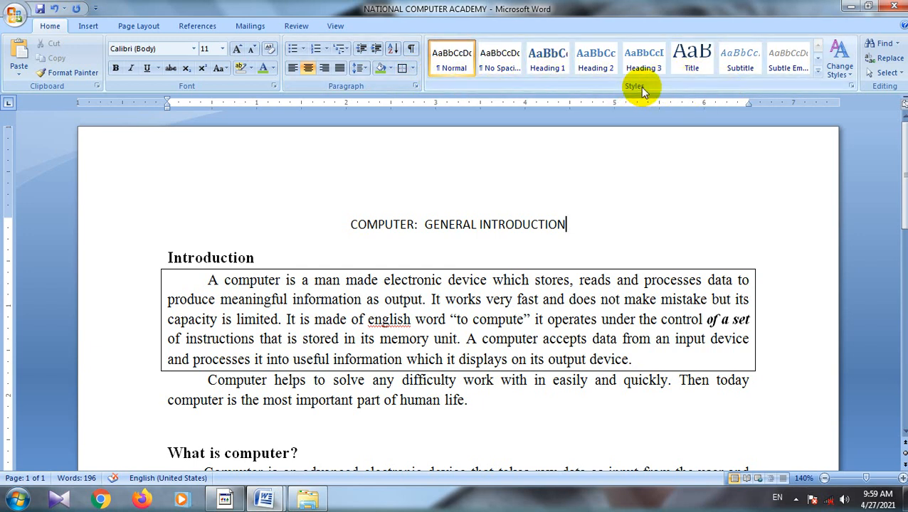
Step: Apply the Heading 1 style to the title "COMPUTER: GENERAL INTRODUCTION"
{"action": "left_click", "coordinate": [602, 224]}
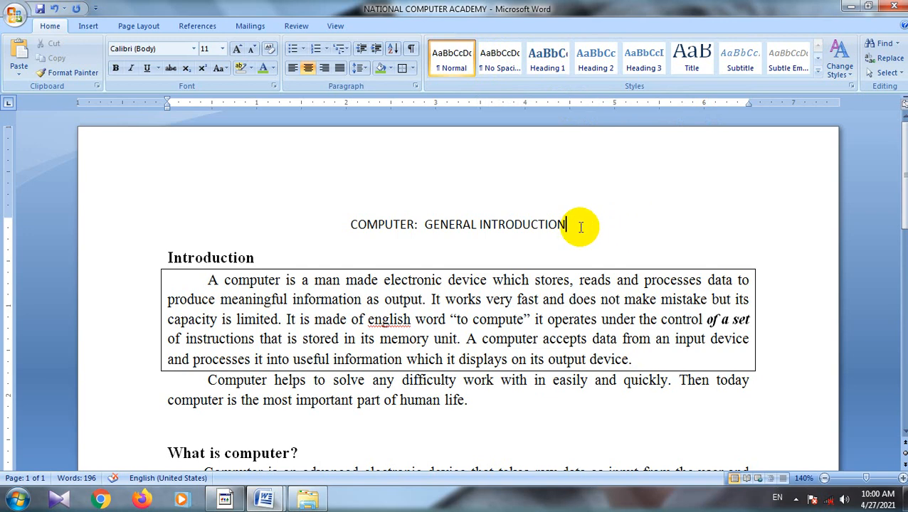
{"action": "left_click_drag", "start_coordinate": [581, 227], "coordinate": [353, 237]}
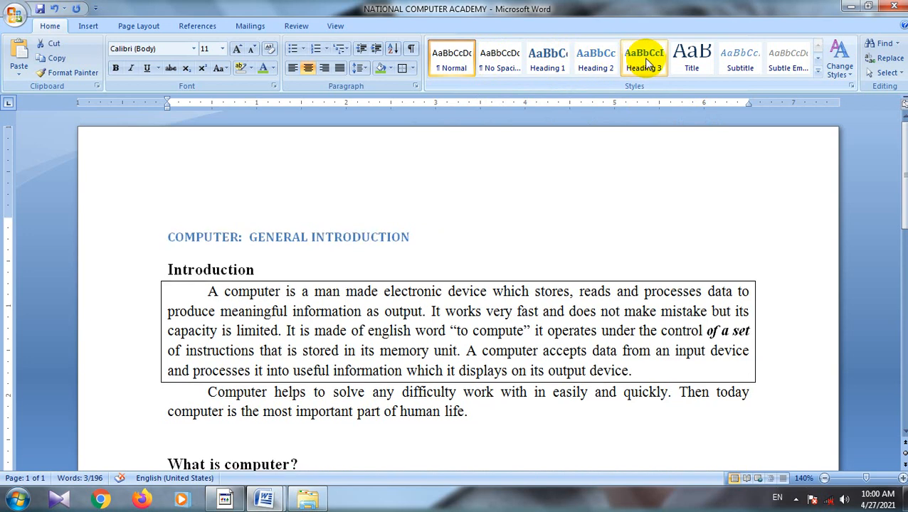
{"action": "left_click", "coordinate": [817, 69]}
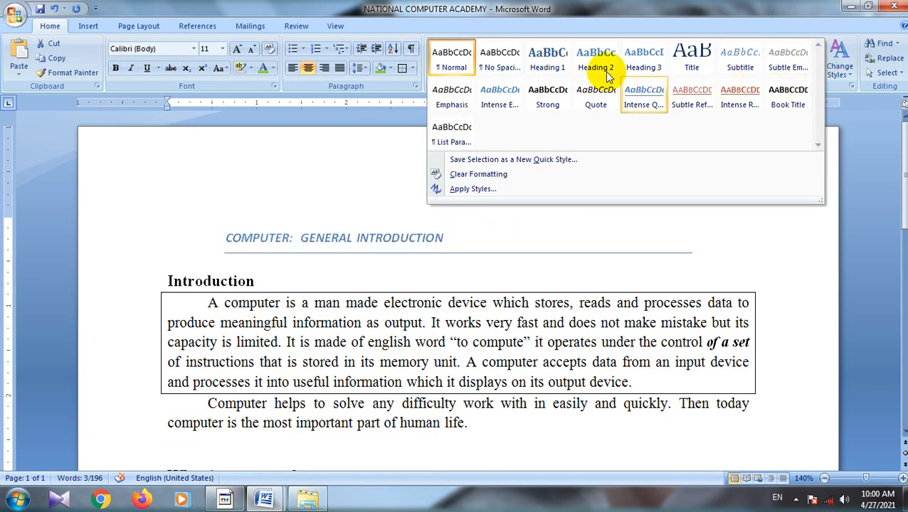
{"action": "left_click", "coordinate": [554, 67]}
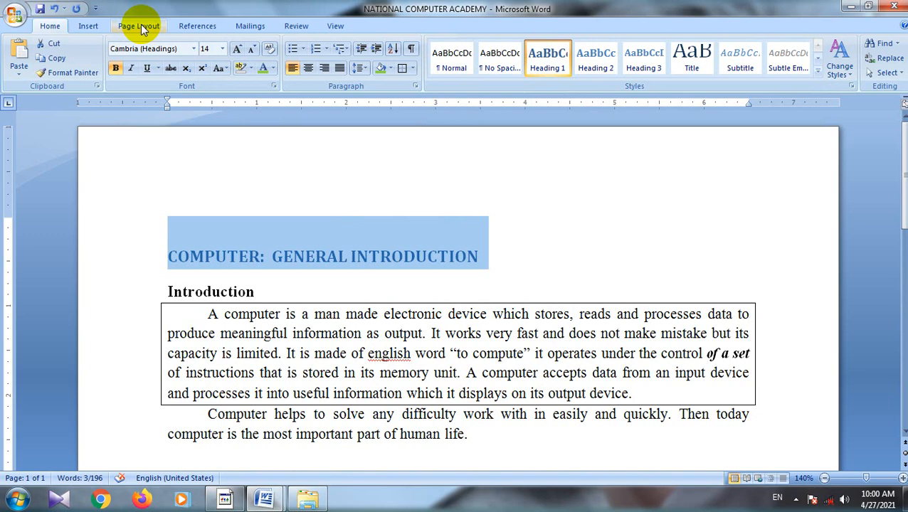
{"action": "left_click", "coordinate": [203, 30]}
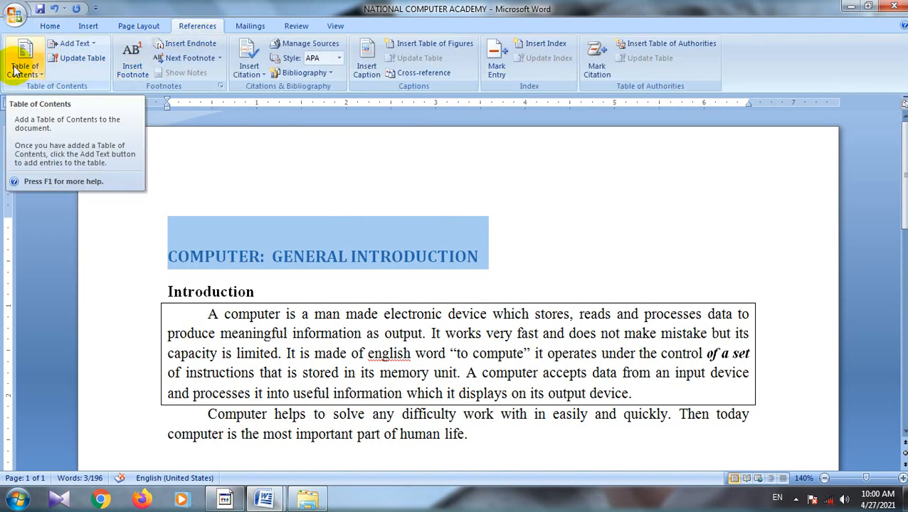
{"action": "left_click", "coordinate": [51, 26]}
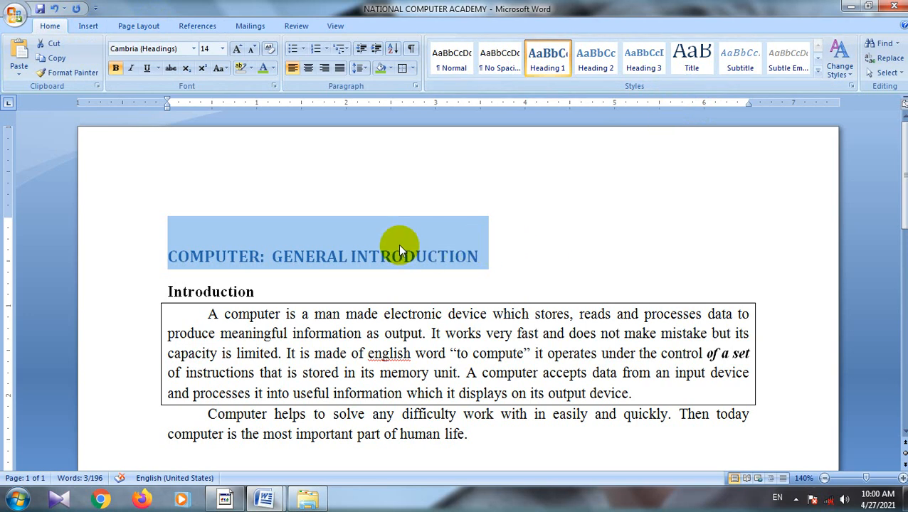
{"action": "left_click", "coordinate": [616, 235]}
Step: Change the document's style colors to the built-in Median color scheme with the title selected
{"action": "left_click_drag", "start_coordinate": [497, 259], "coordinate": [136, 257]}
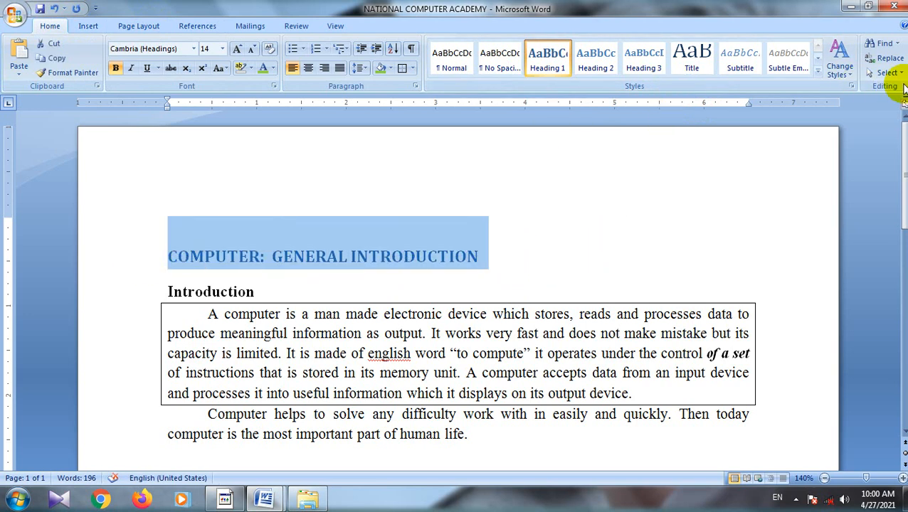
{"action": "left_click", "coordinate": [843, 67]}
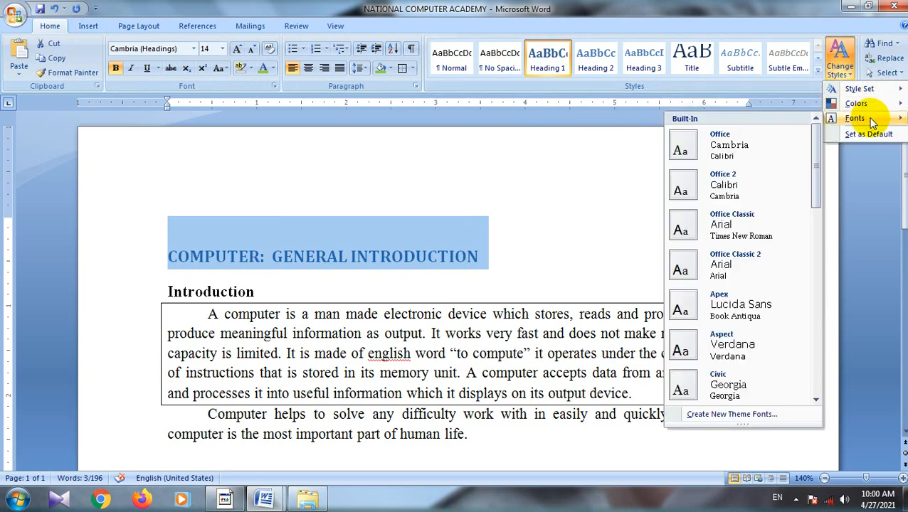
{"action": "mouse_move", "coordinate": [849, 106]}
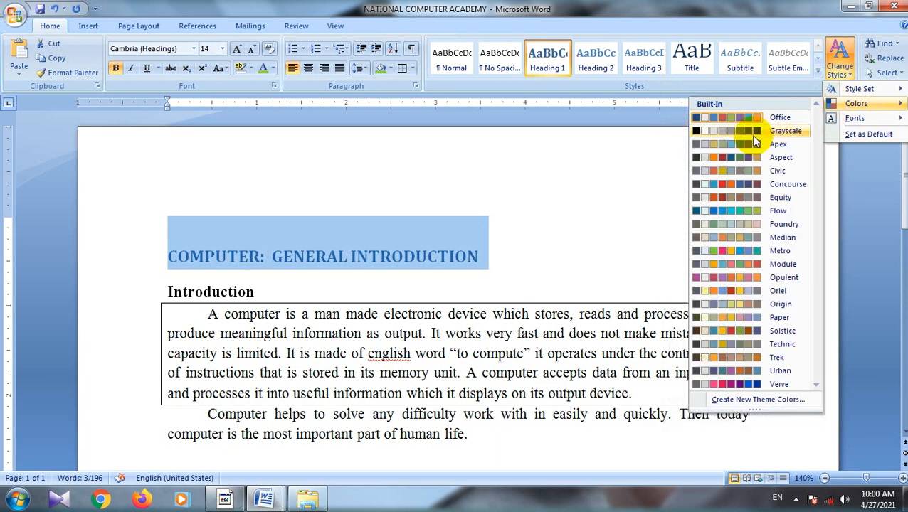
{"action": "left_click", "coordinate": [735, 239]}
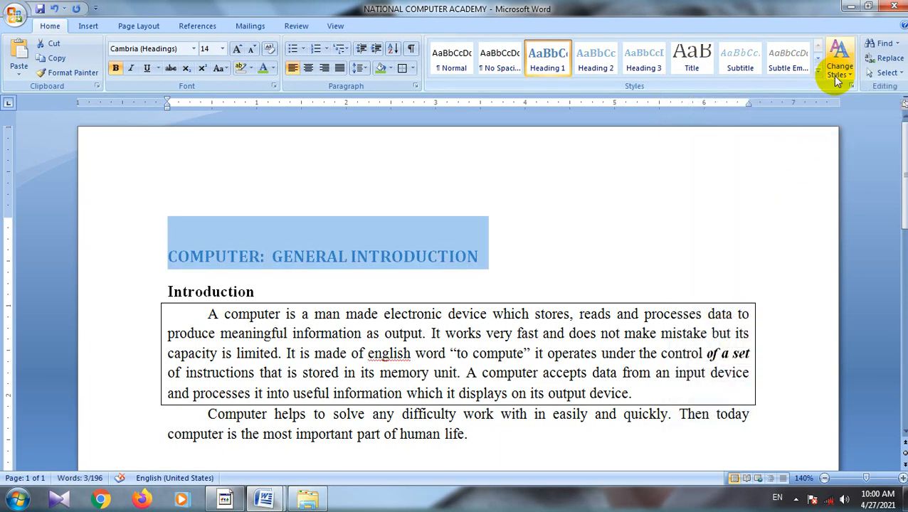
{"action": "left_click", "coordinate": [720, 210]}
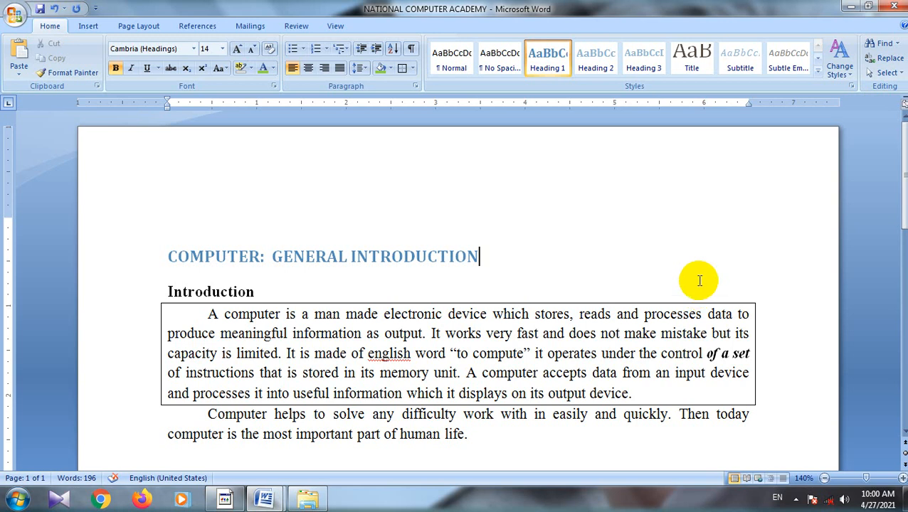
Step: Undo the Median color scheme, the title's Heading 1 style and the first Introduction paragraph's outside borders
{"action": "triple_click", "coordinate": [722, 243]}
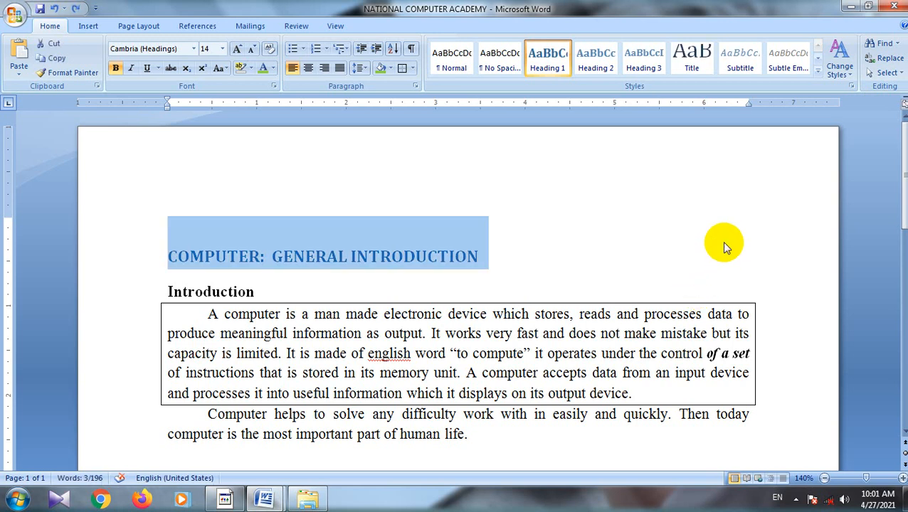
{"action": "key", "text": "ctrl+z"}
{"action": "key", "text": "ctrl+z"}
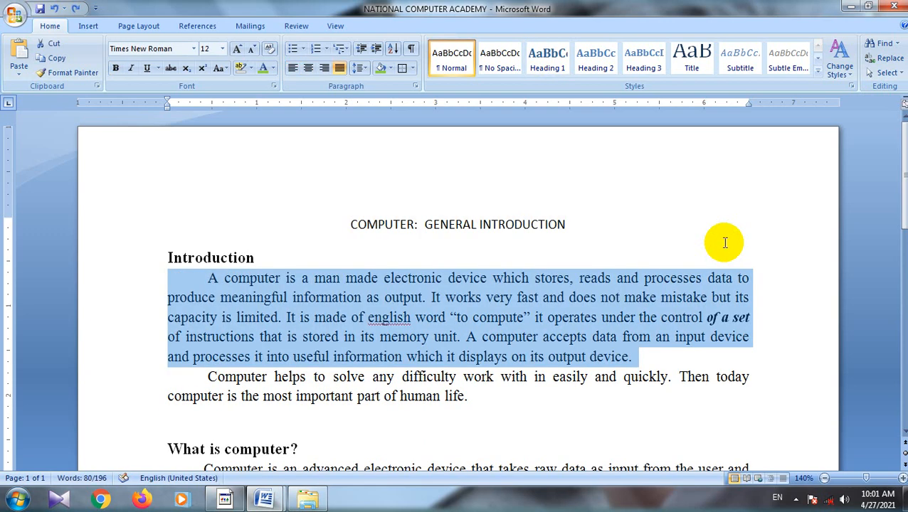
Step: Search the document for the word COMPUTER, advancing through three matches from the end of the first Introduction paragraph
{"action": "left_click", "coordinate": [731, 362]}
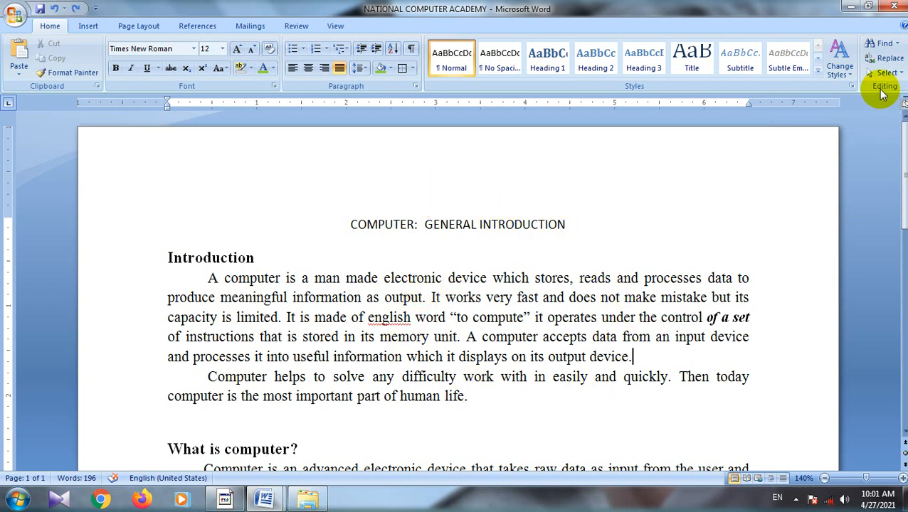
{"action": "left_click", "coordinate": [884, 45]}
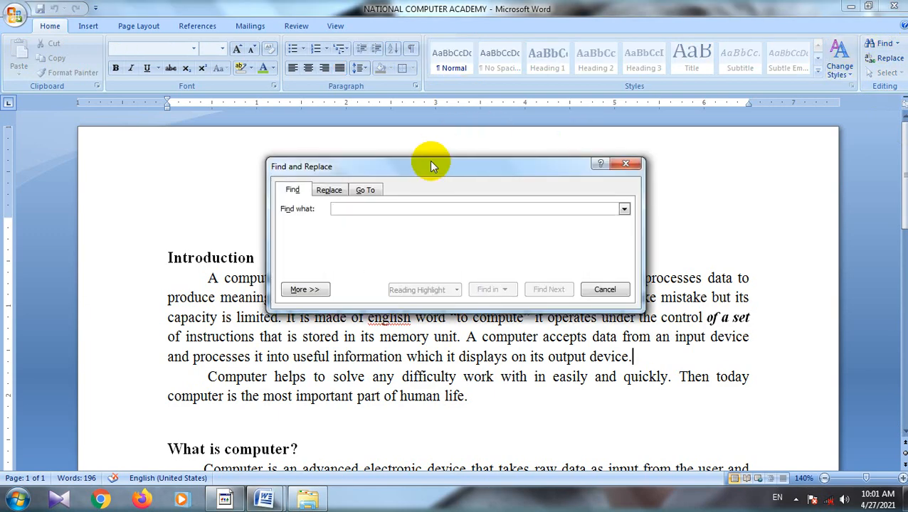
{"action": "left_click_drag", "start_coordinate": [429, 162], "coordinate": [454, 119]}
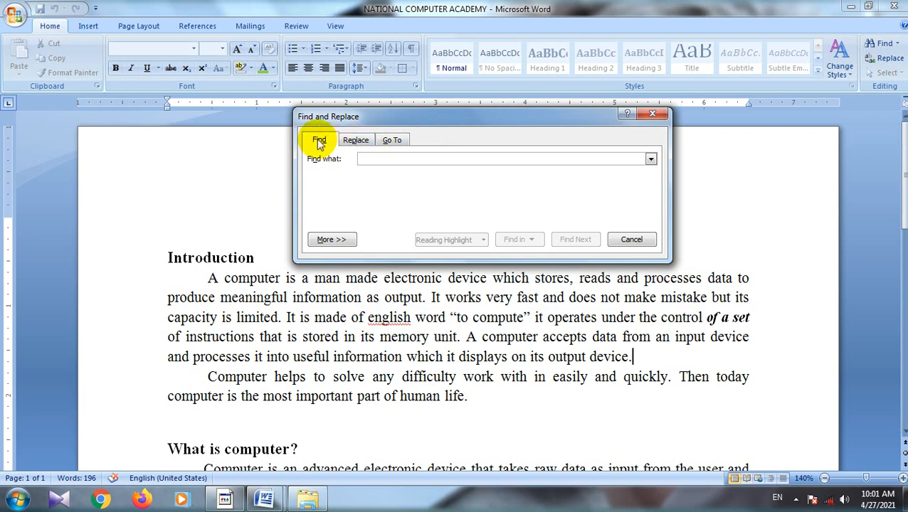
{"action": "left_click_drag", "start_coordinate": [441, 115], "coordinate": [441, 48]}
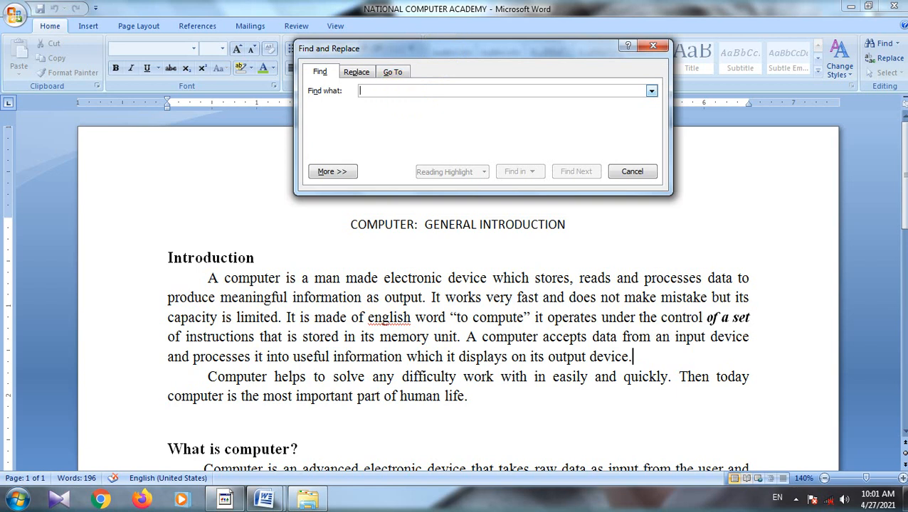
{"action": "type", "text": "COMPUTER"}
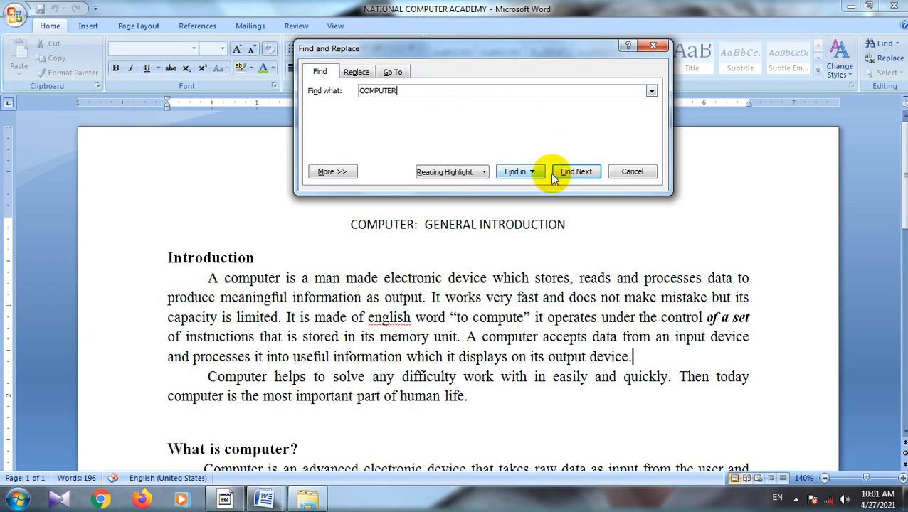
{"action": "left_click", "coordinate": [574, 174]}
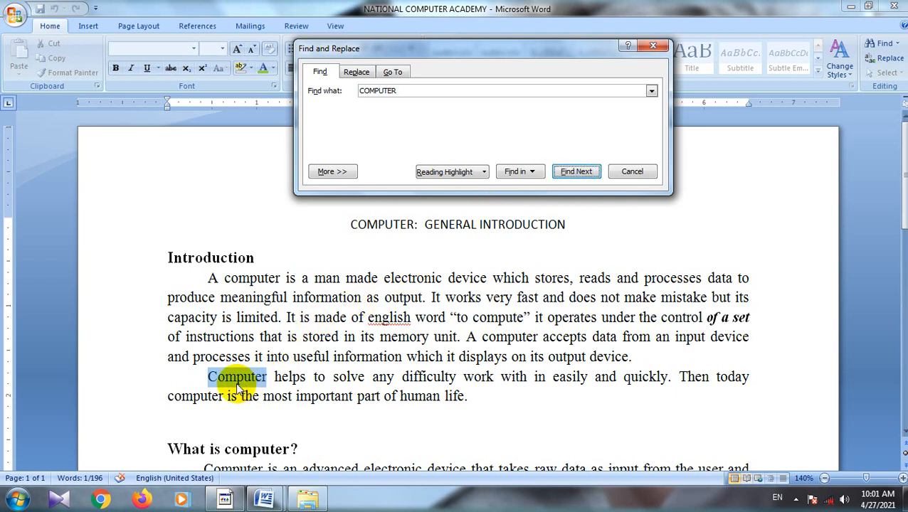
{"action": "left_click", "coordinate": [576, 171]}
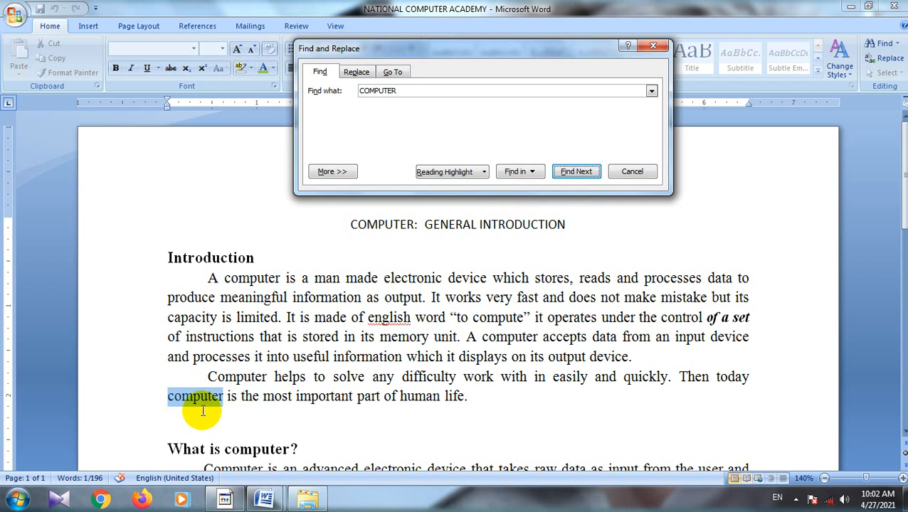
{"action": "left_click", "coordinate": [575, 173]}
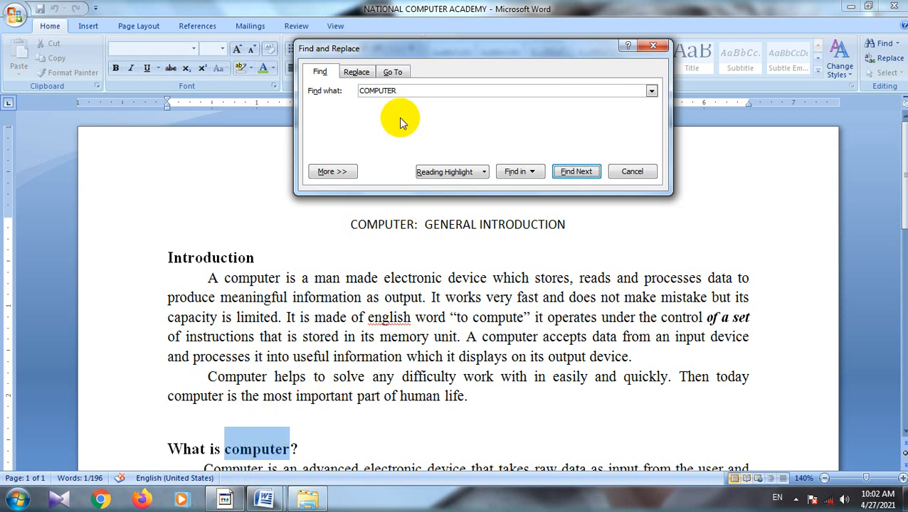
Step: Replace only the word "computer" in the heading "What is computer?" with NATIONAL
{"action": "left_click", "coordinate": [356, 73]}
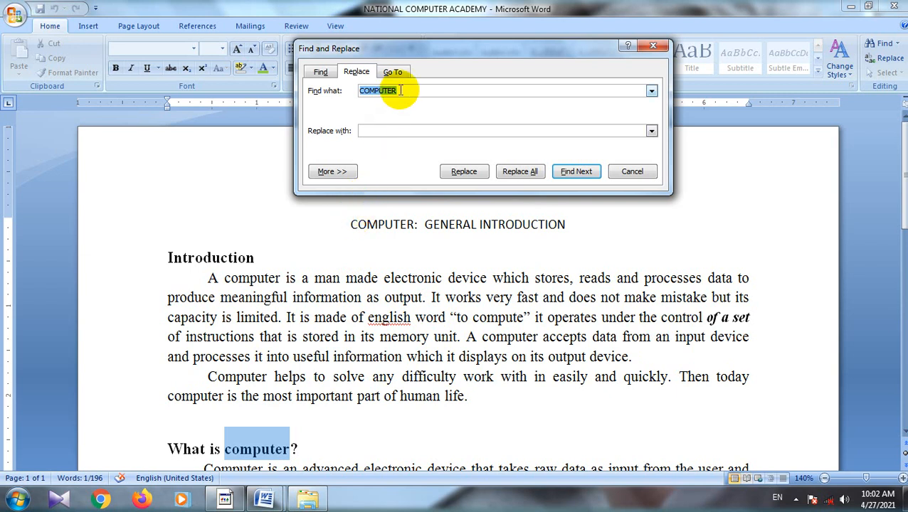
{"action": "left_click", "coordinate": [377, 131]}
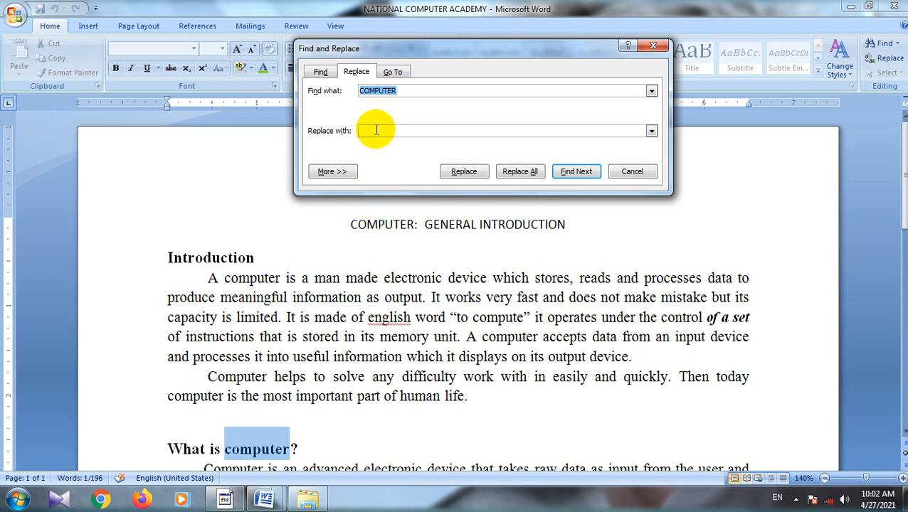
{"action": "left_click", "coordinate": [402, 91]}
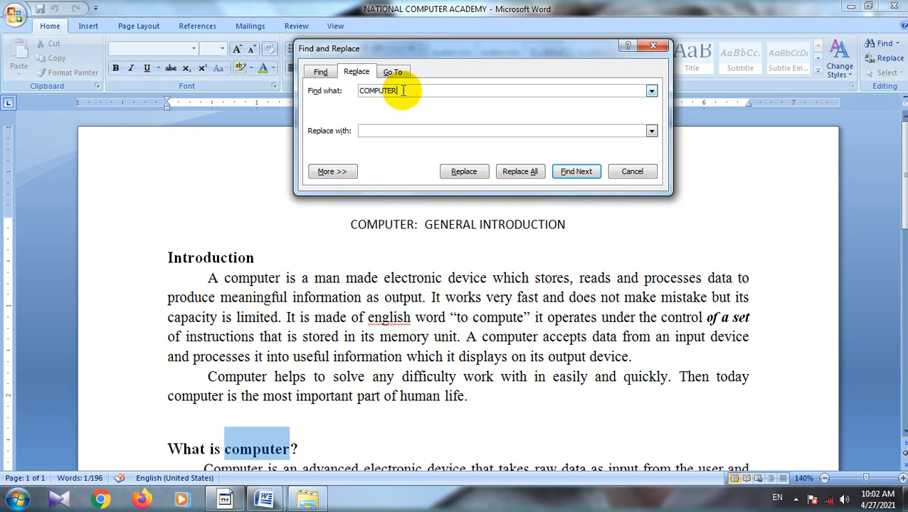
{"action": "left_click", "coordinate": [375, 130]}
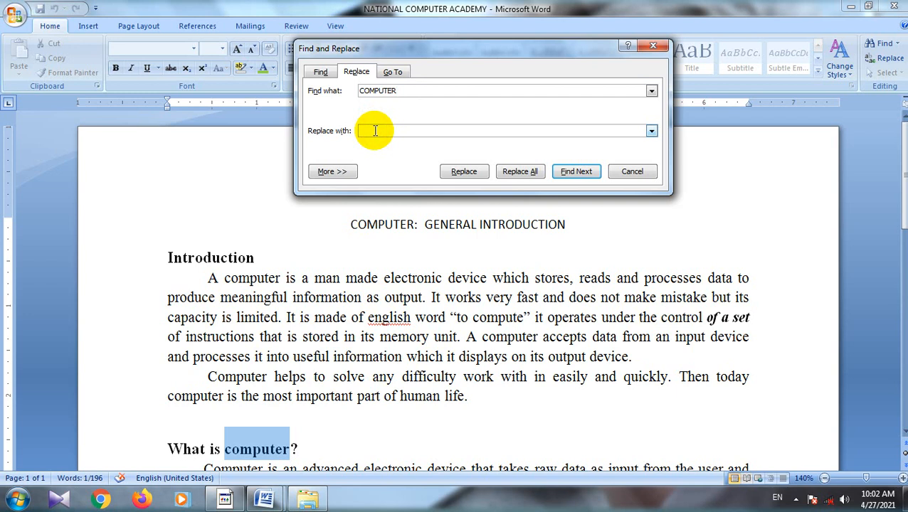
{"action": "type", "text": "NATIONAL"}
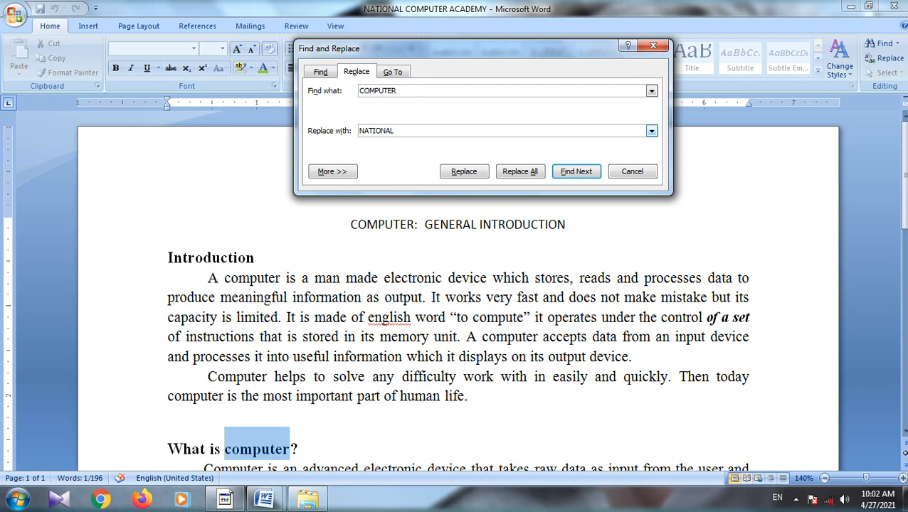
{"action": "left_click", "coordinate": [451, 175]}
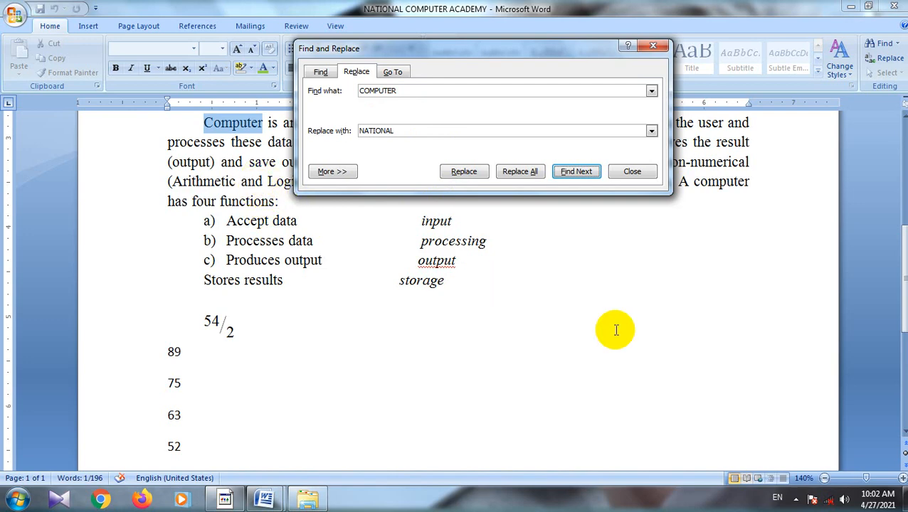
{"action": "left_click_drag", "start_coordinate": [904, 301], "coordinate": [904, 222]}
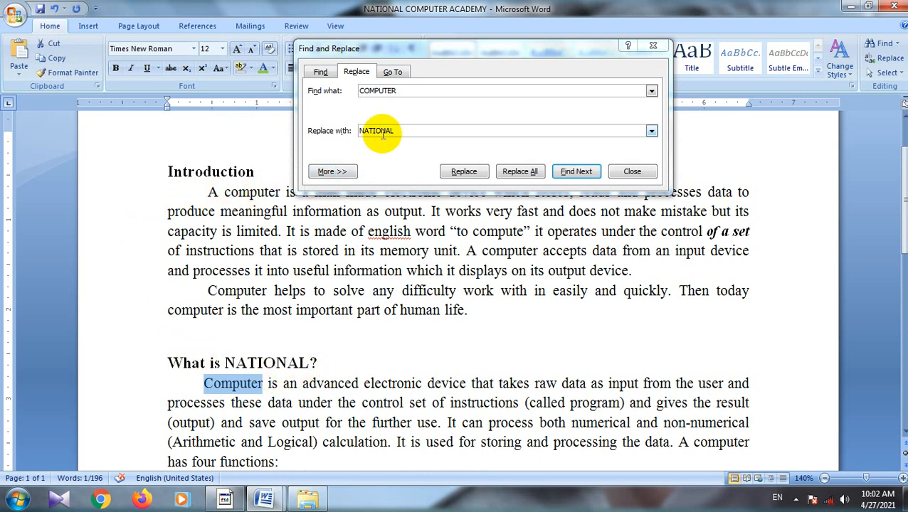
Step: Replace all remaining occurrences of COMPUTER in the document with NATIONAL and close Find and Replace
{"action": "left_click", "coordinate": [519, 173]}
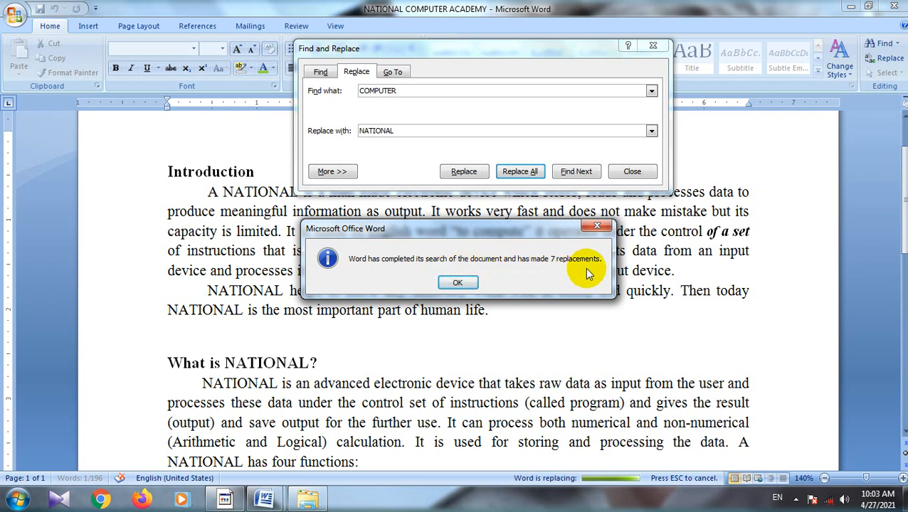
{"action": "left_click", "coordinate": [457, 284]}
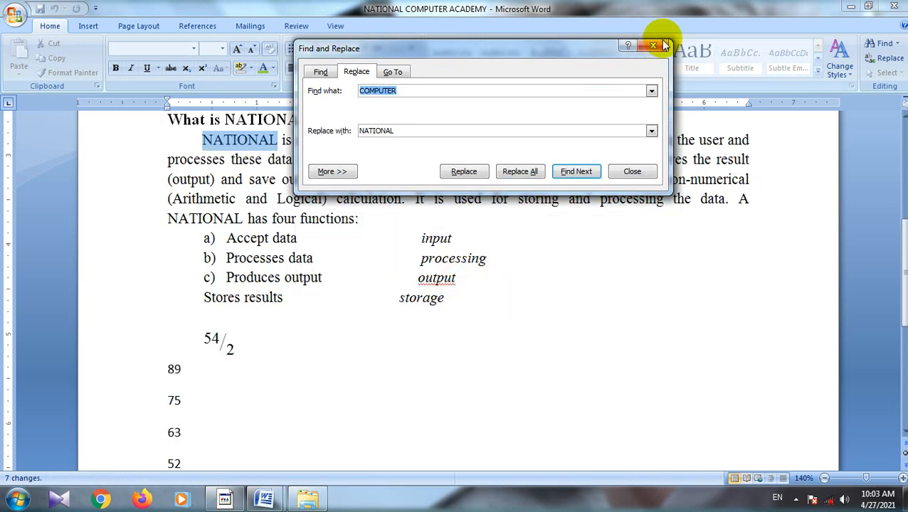
{"action": "left_click", "coordinate": [661, 48]}
{"action": "scroll", "coordinate": [526, 314], "scroll_direction": "up", "scroll_amount": 5}
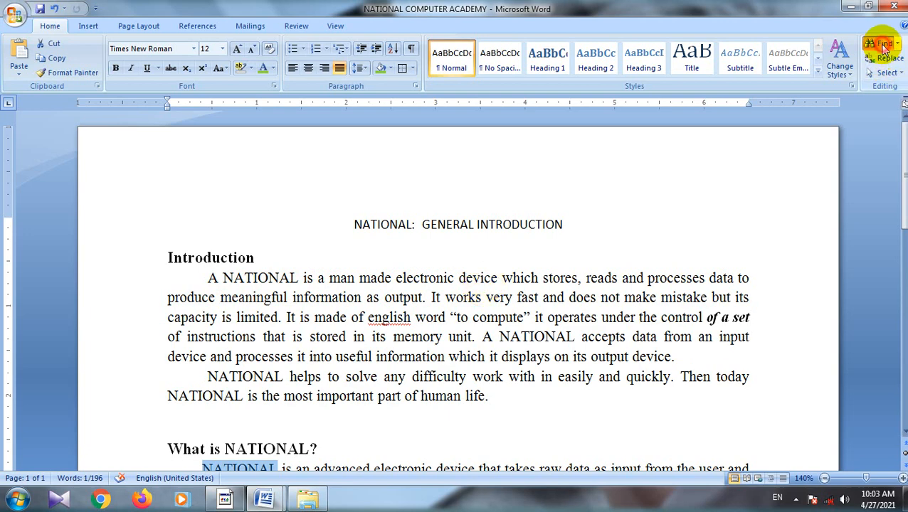
Step: Replace every occurrence of NATIONAL with COMPUTER, continuing the search from the document's beginning, and close Find and Replace
{"action": "left_click", "coordinate": [882, 46]}
{"action": "left_click", "coordinate": [356, 73]}
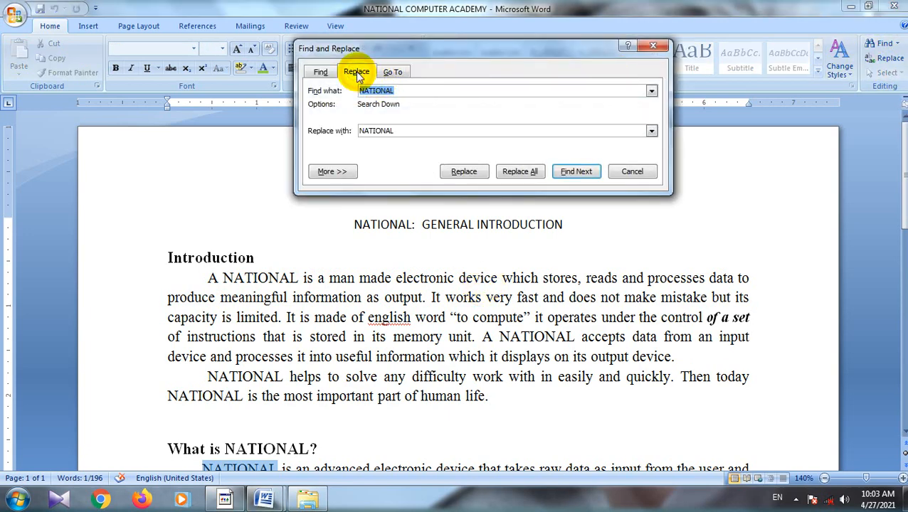
{"action": "left_click", "coordinate": [402, 90]}
{"action": "left_click", "coordinate": [402, 134]}
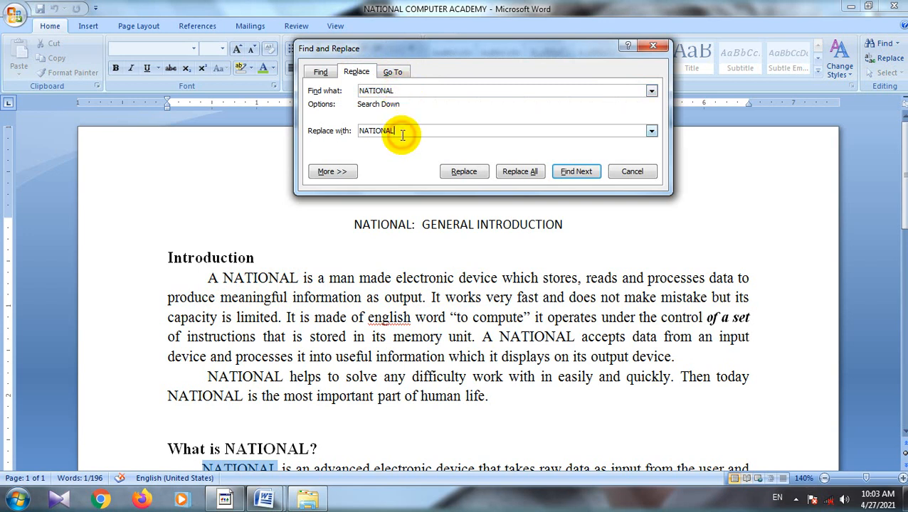
{"action": "key", "text": "BackSpace"}
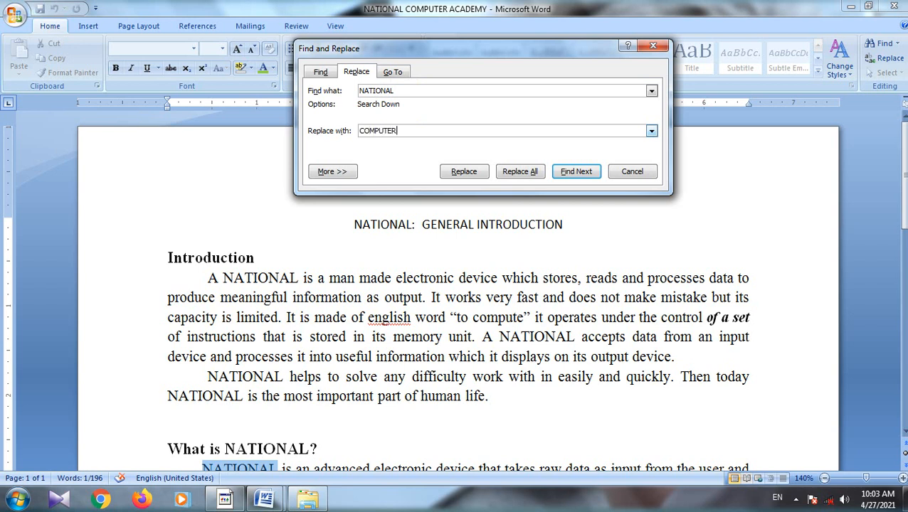
{"action": "left_click", "coordinate": [522, 174]}
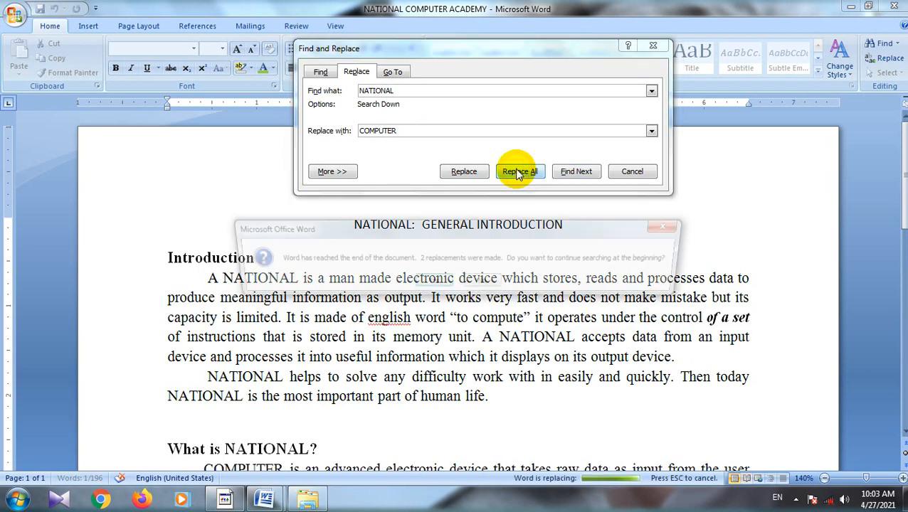
{"action": "left_click", "coordinate": [431, 283]}
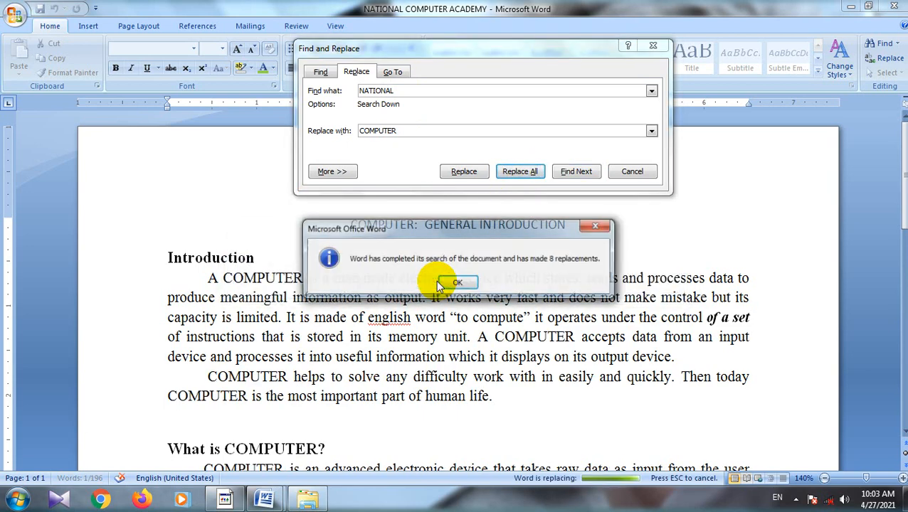
{"action": "left_click", "coordinate": [449, 283]}
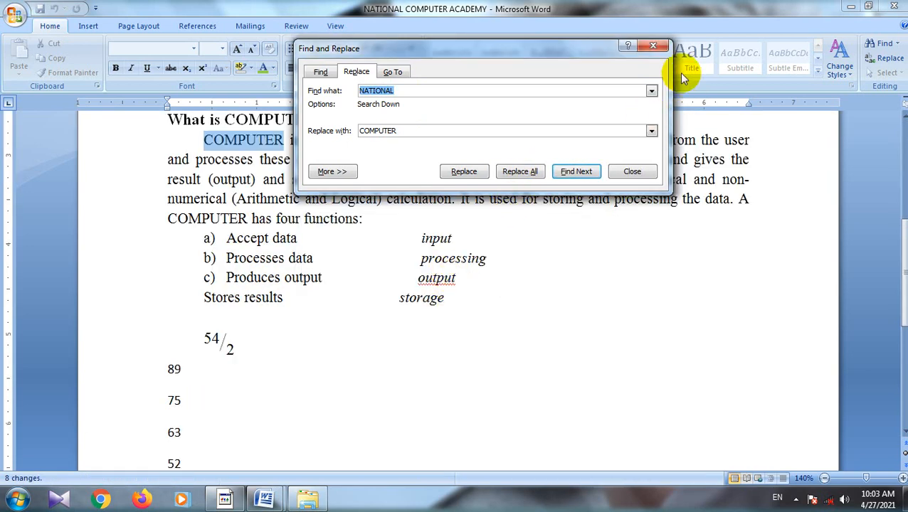
{"action": "left_click", "coordinate": [656, 46]}
{"action": "scroll", "coordinate": [541, 256], "scroll_direction": "up", "scroll_amount": 5}
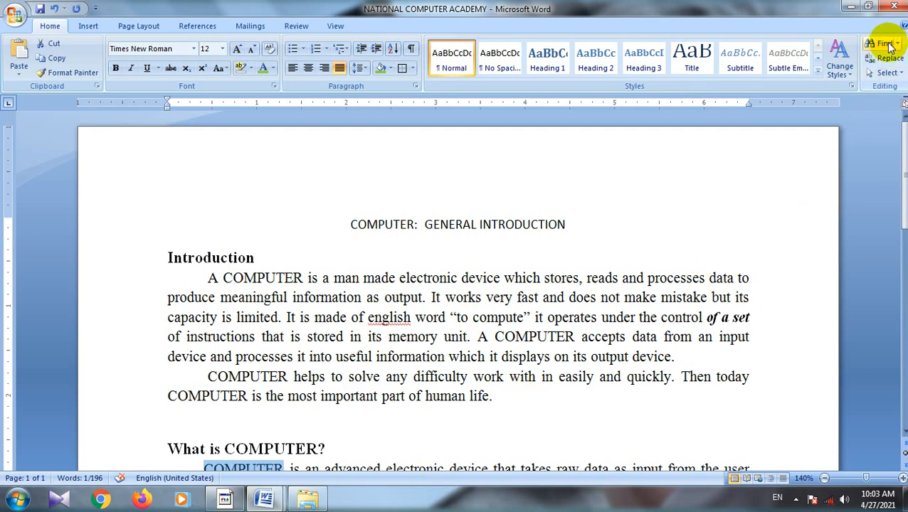
Step: Go to line 7 of the document using Go To, and close Find and Replace
{"action": "left_click", "coordinate": [886, 44]}
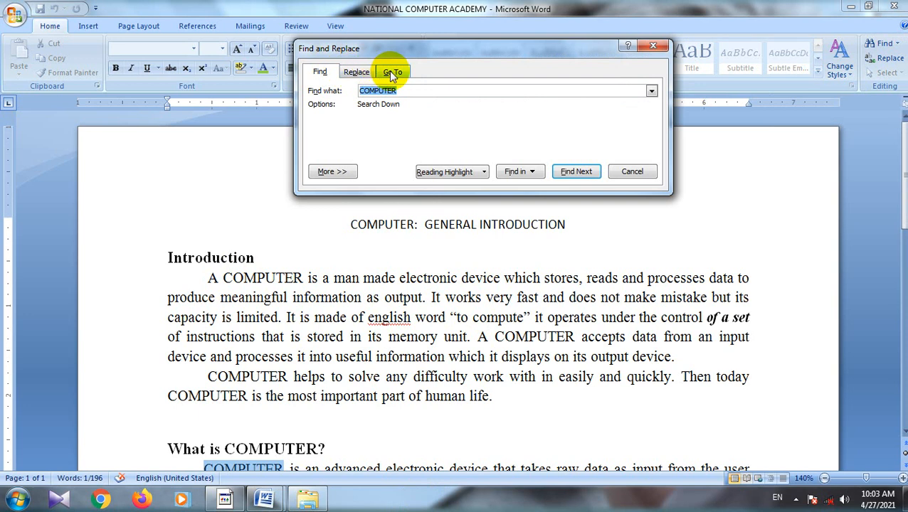
{"action": "left_click", "coordinate": [390, 73]}
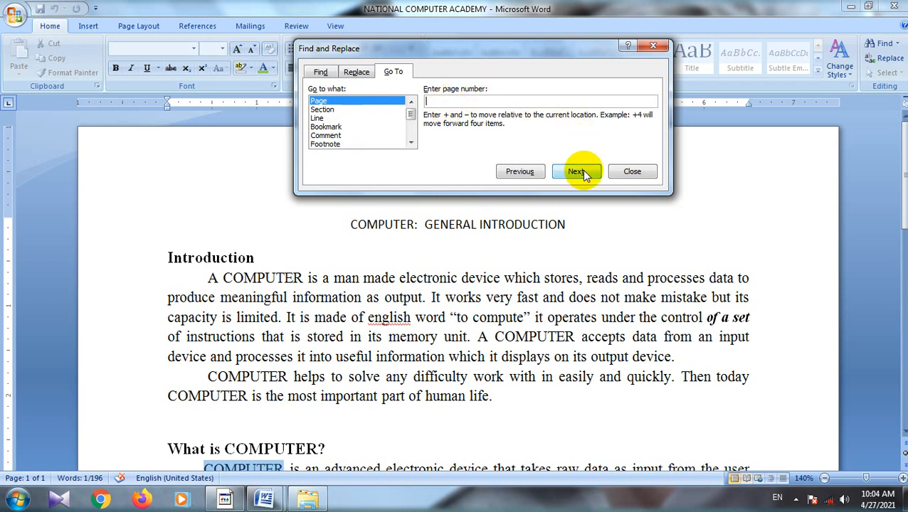
{"action": "left_click", "coordinate": [318, 118]}
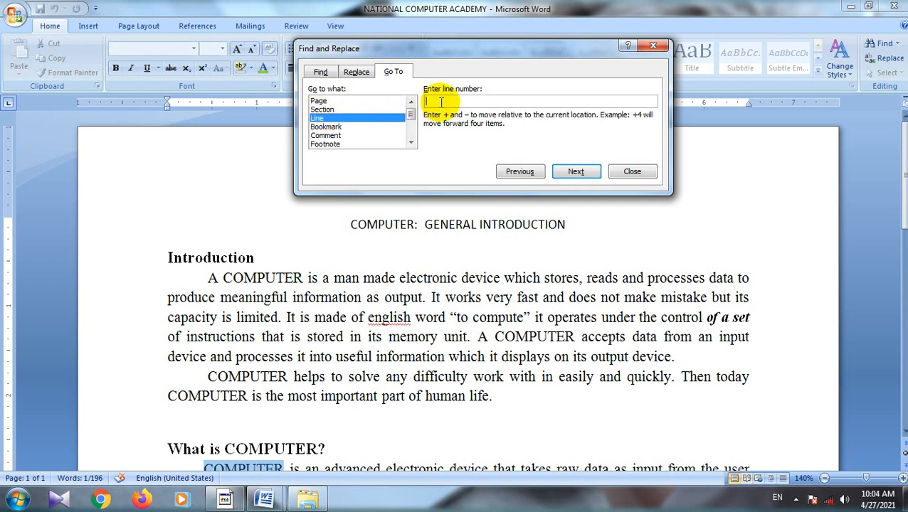
{"action": "type", "text": "7"}
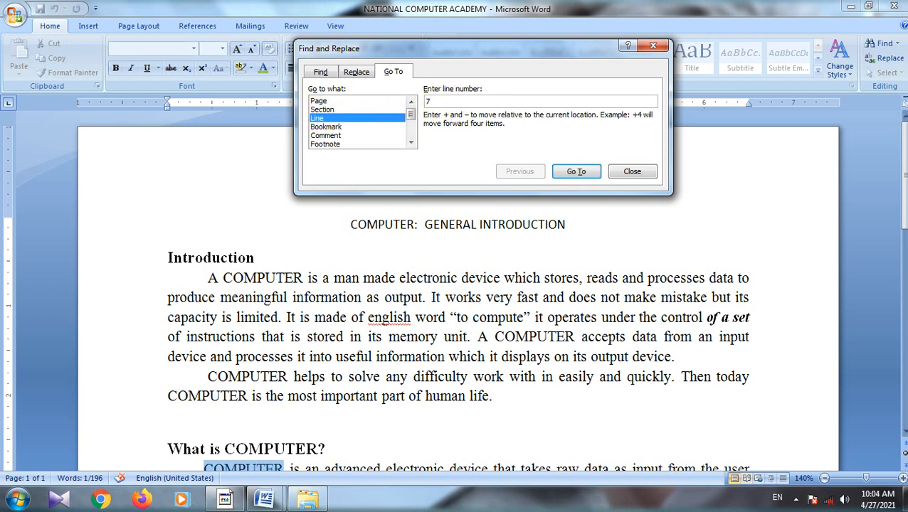
{"action": "left_click", "coordinate": [576, 172]}
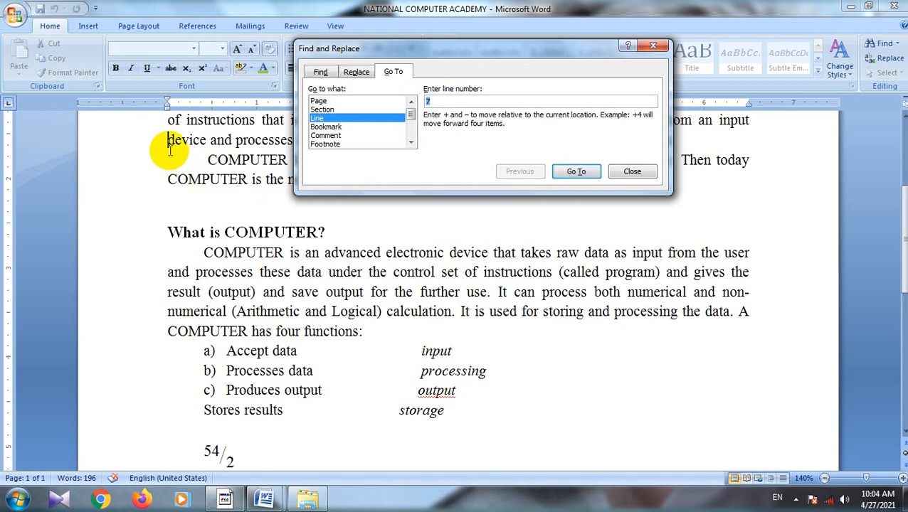
{"action": "left_click_drag", "start_coordinate": [902, 220], "coordinate": [907, 171]}
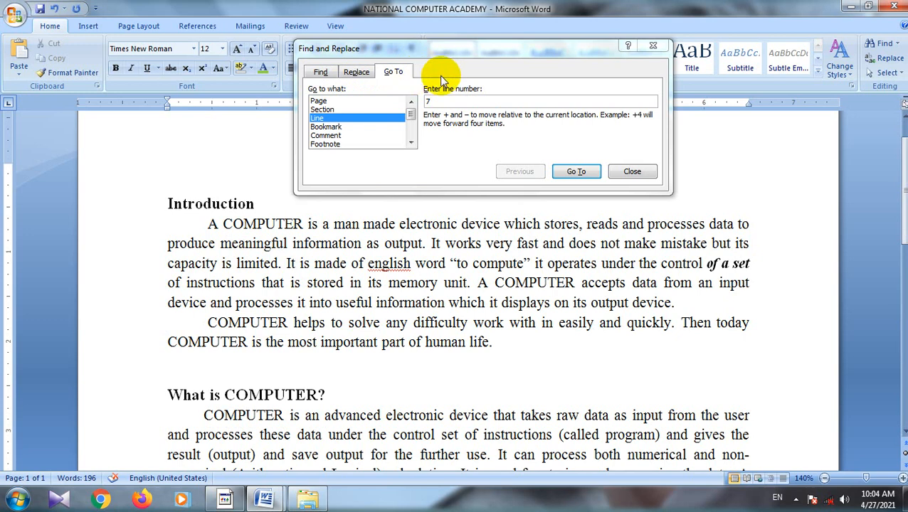
{"action": "left_click", "coordinate": [635, 171]}
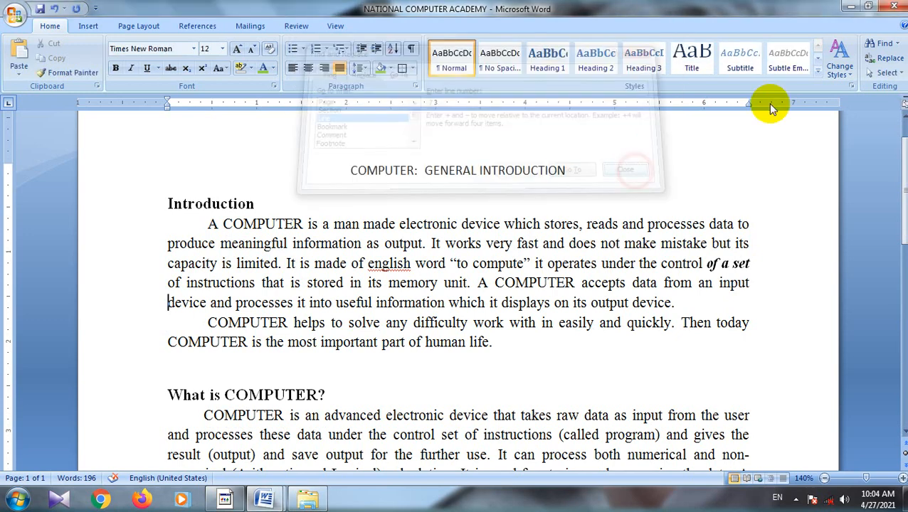
{"action": "left_click", "coordinate": [890, 58]}
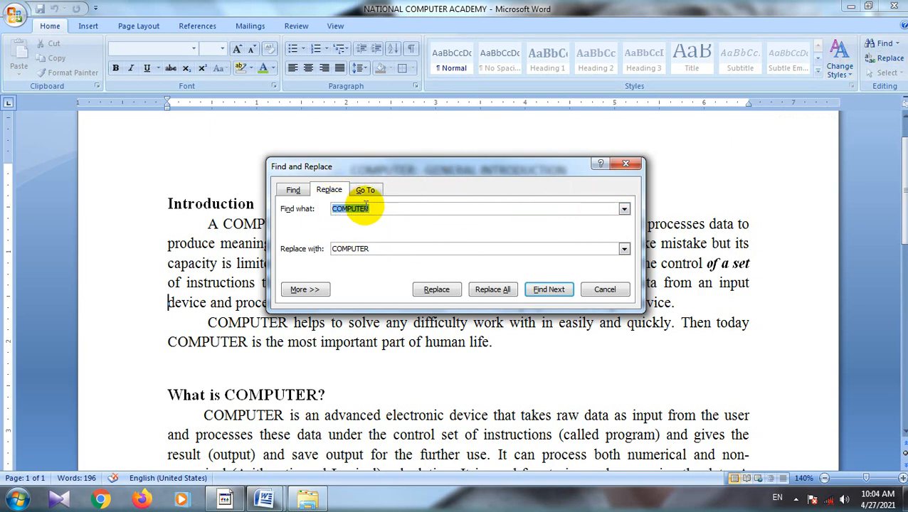
{"action": "left_click", "coordinate": [629, 164]}
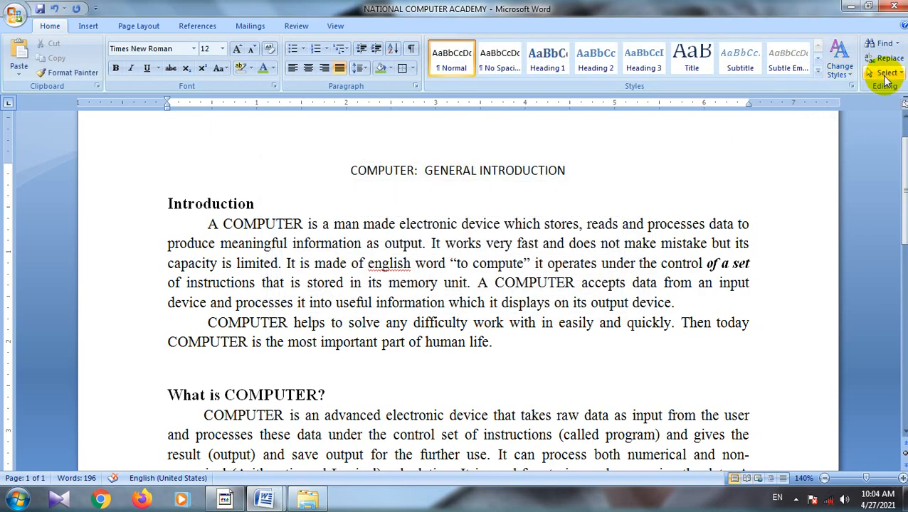
{"action": "left_click", "coordinate": [886, 77]}
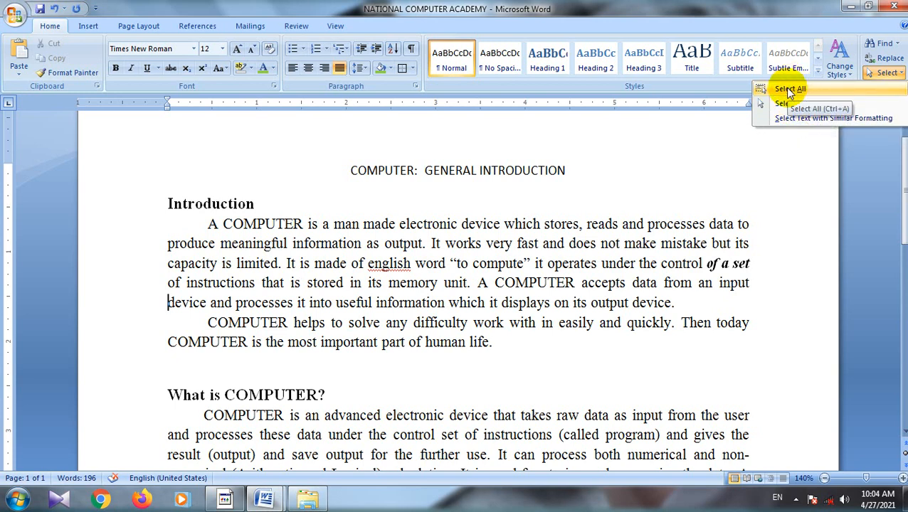
{"action": "left_click", "coordinate": [625, 183]}
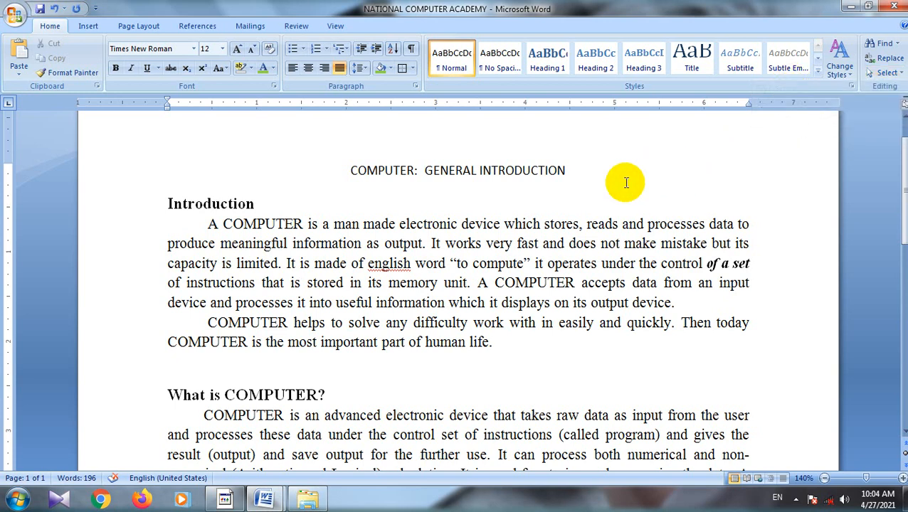
Step: Select the entire document and clear the selection, twice, the second time using the Select All command
{"action": "key", "text": "ctrl+a"}
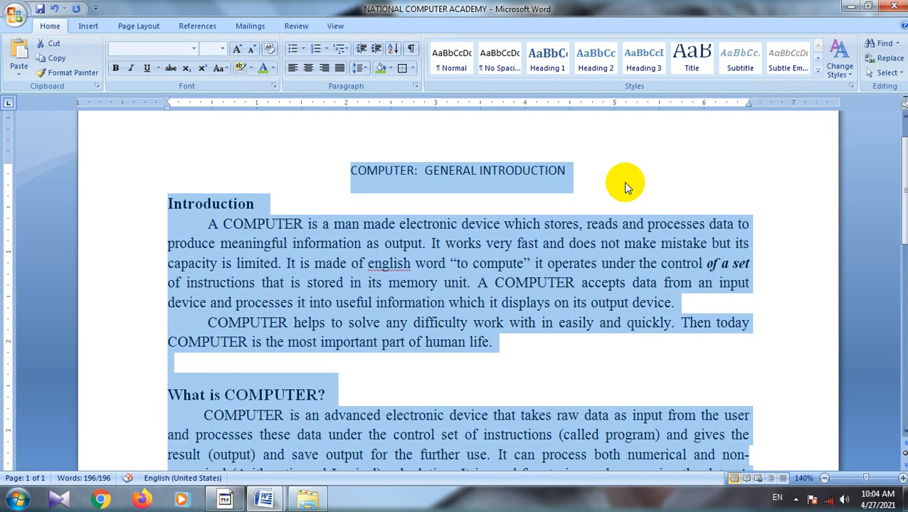
{"action": "left_click", "coordinate": [623, 183]}
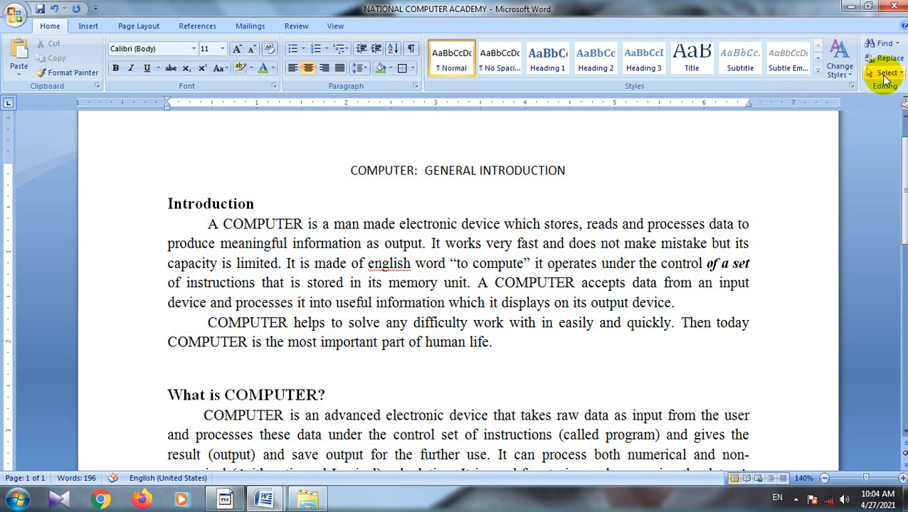
{"action": "left_click", "coordinate": [886, 76]}
{"action": "left_click", "coordinate": [795, 89]}
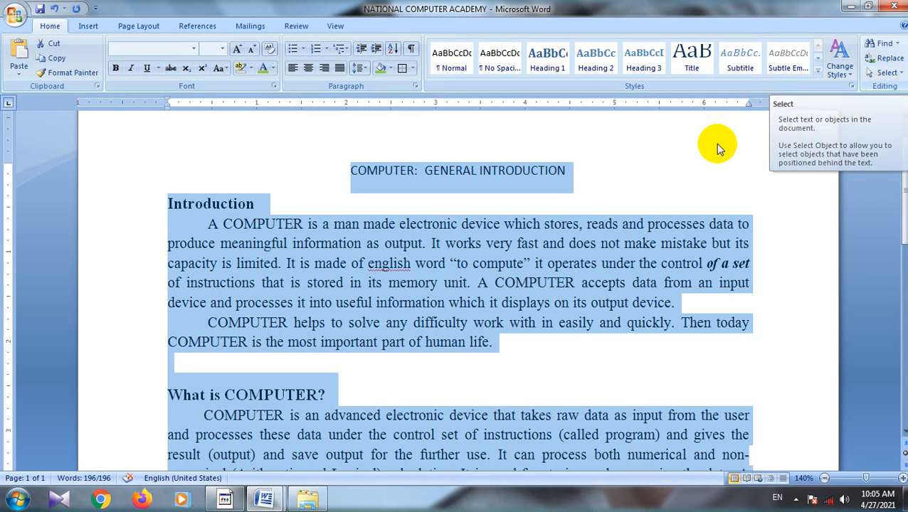
{"action": "left_click", "coordinate": [590, 175]}
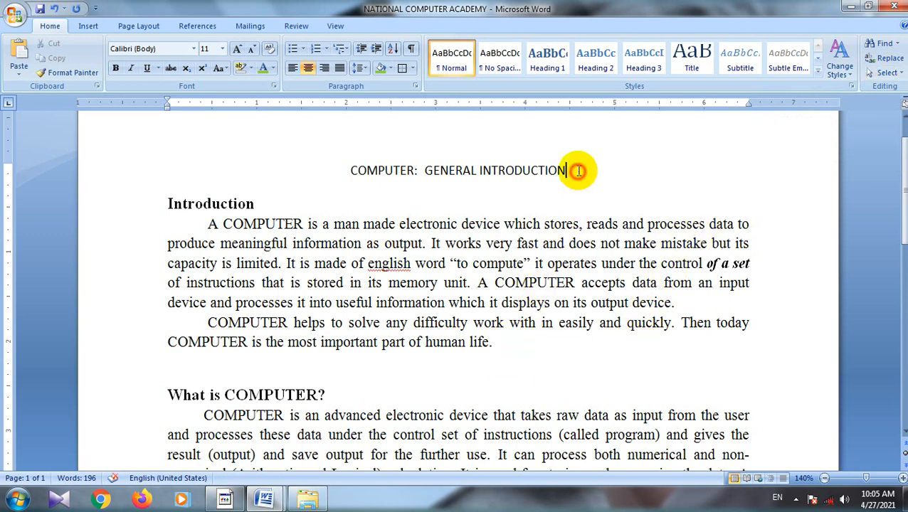
Step: Try Select Objects on the title line, select the title "COMPUTER: GENERAL INTRODUCTION", and turn on Select Objects again
{"action": "left_click", "coordinate": [885, 72]}
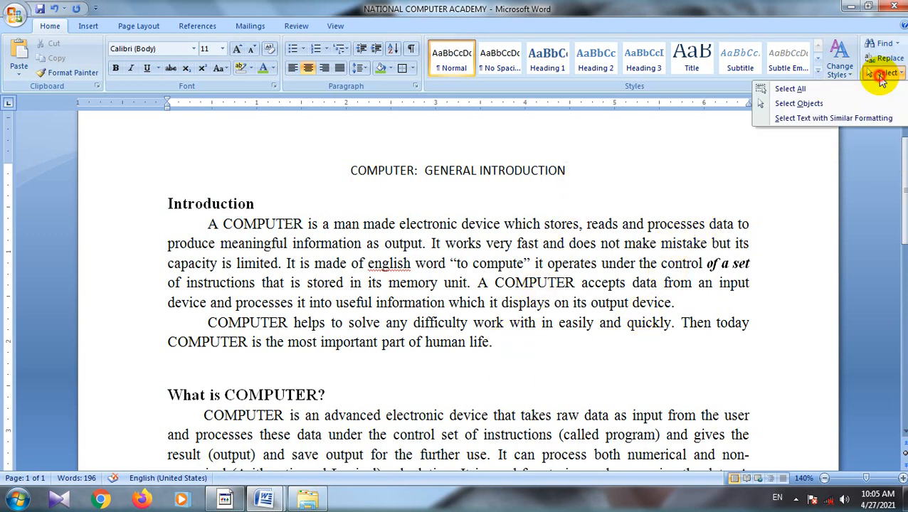
{"action": "left_click", "coordinate": [799, 104]}
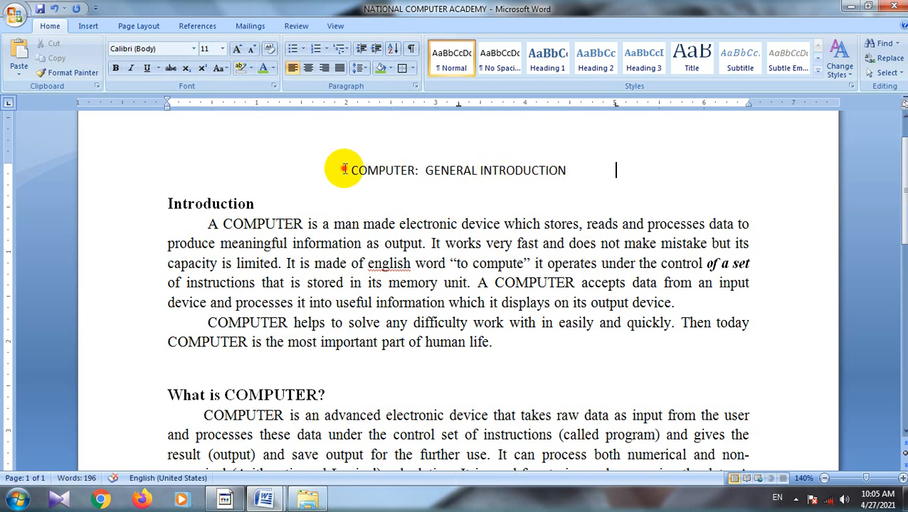
{"action": "left_click_drag", "start_coordinate": [345, 172], "coordinate": [629, 172]}
{"action": "left_click", "coordinate": [882, 72]}
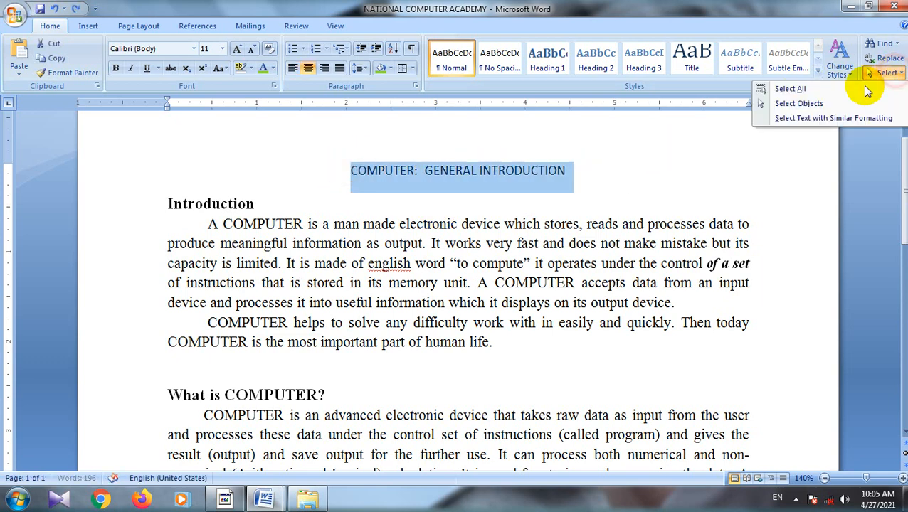
{"action": "left_click", "coordinate": [798, 104]}
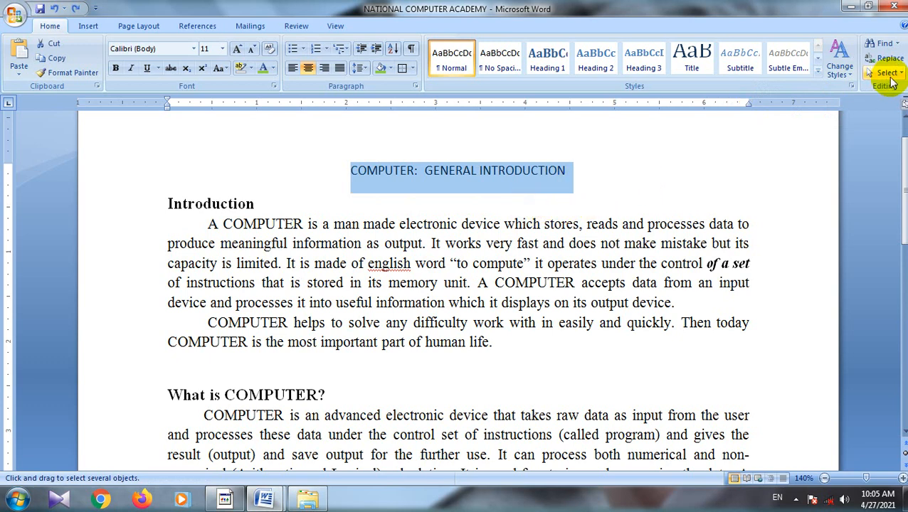
Step: Place the cursor at the end of the title and select the words "GENERAL INTRODUCTION" backwards, word by word
{"action": "left_click", "coordinate": [577, 175]}
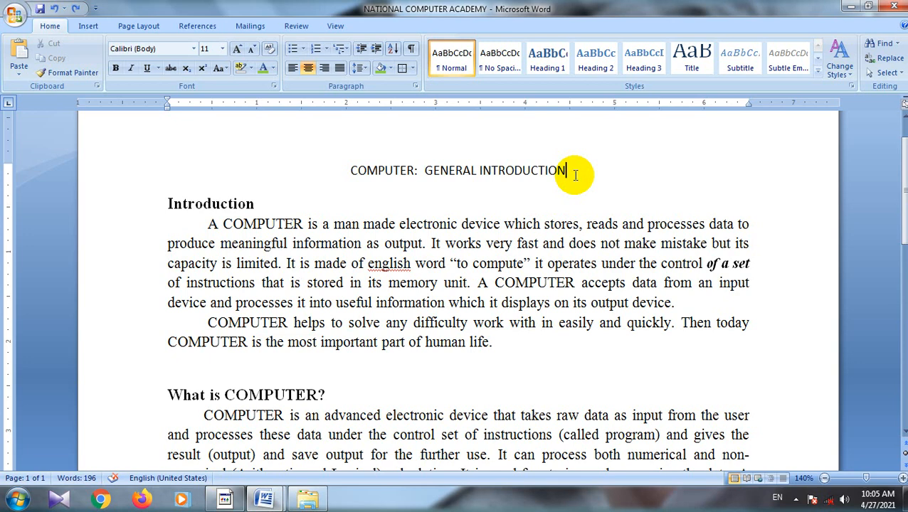
{"action": "key", "text": "ctrl+shift+Left"}
{"action": "key", "text": "ctrl+shift+Left"}
{"action": "key", "text": "ctrl+shift+Left"}
{"action": "key", "text": "ctrl+shift+Left"}
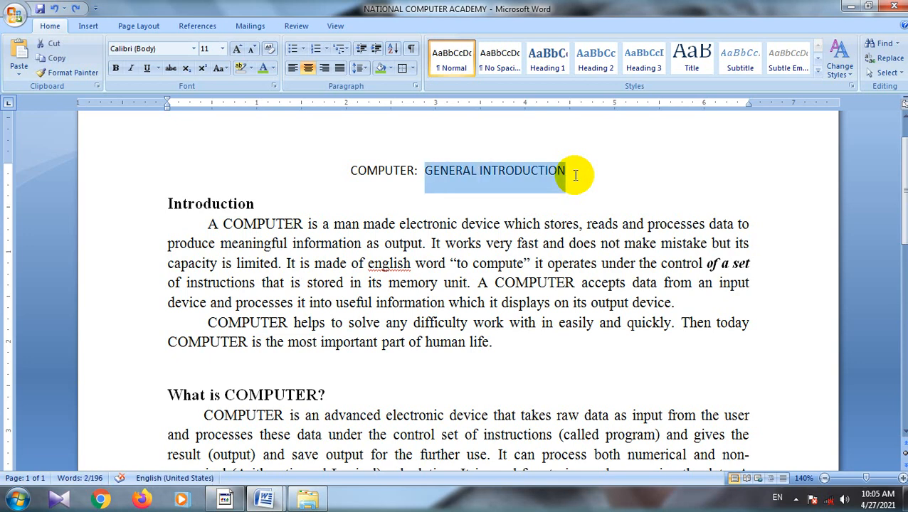